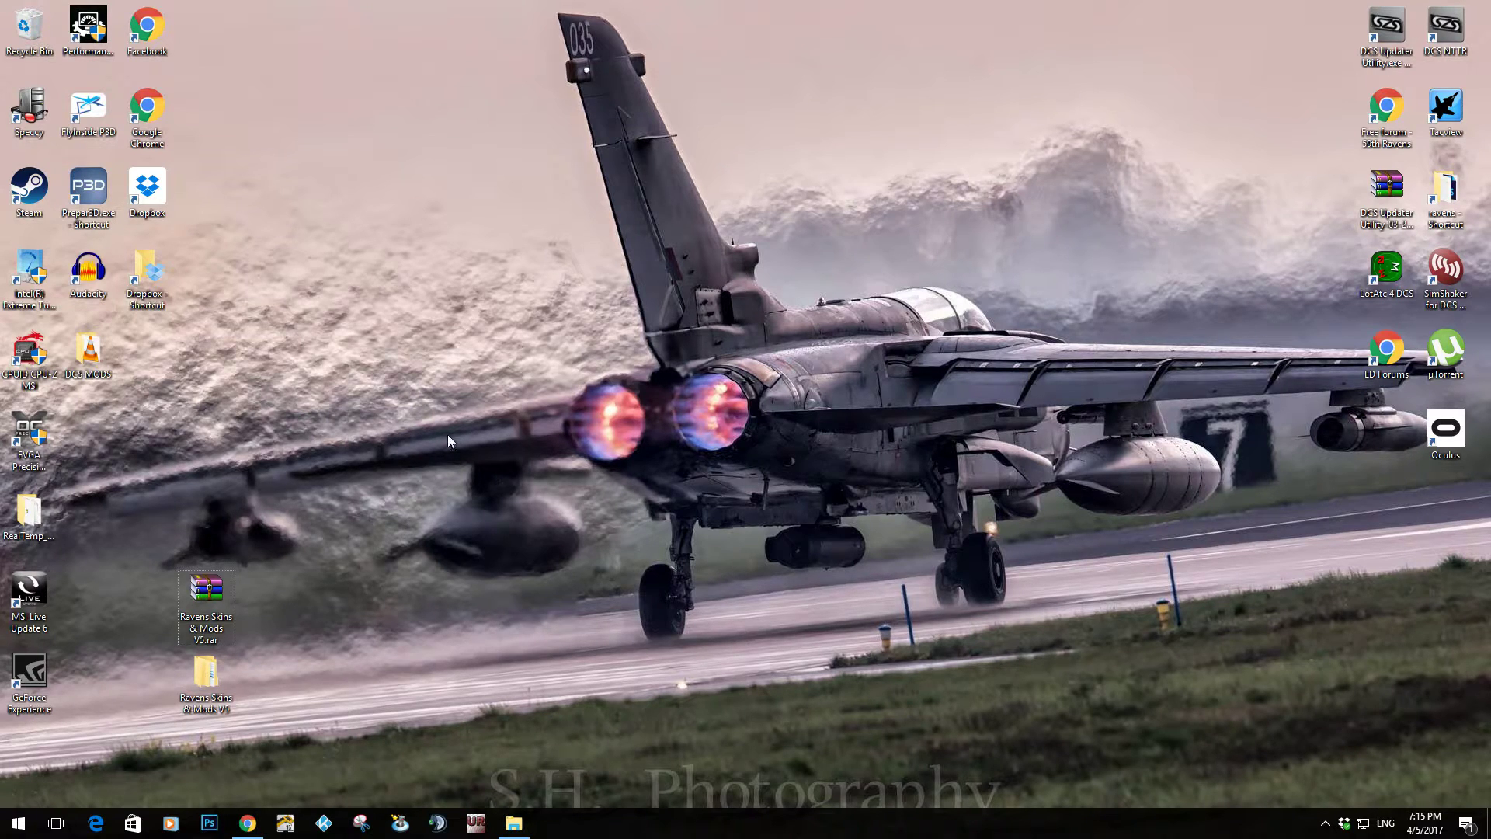
Switch to Chrome and open the Downloads page of the 59th Ravens website.
left_click(247, 822)
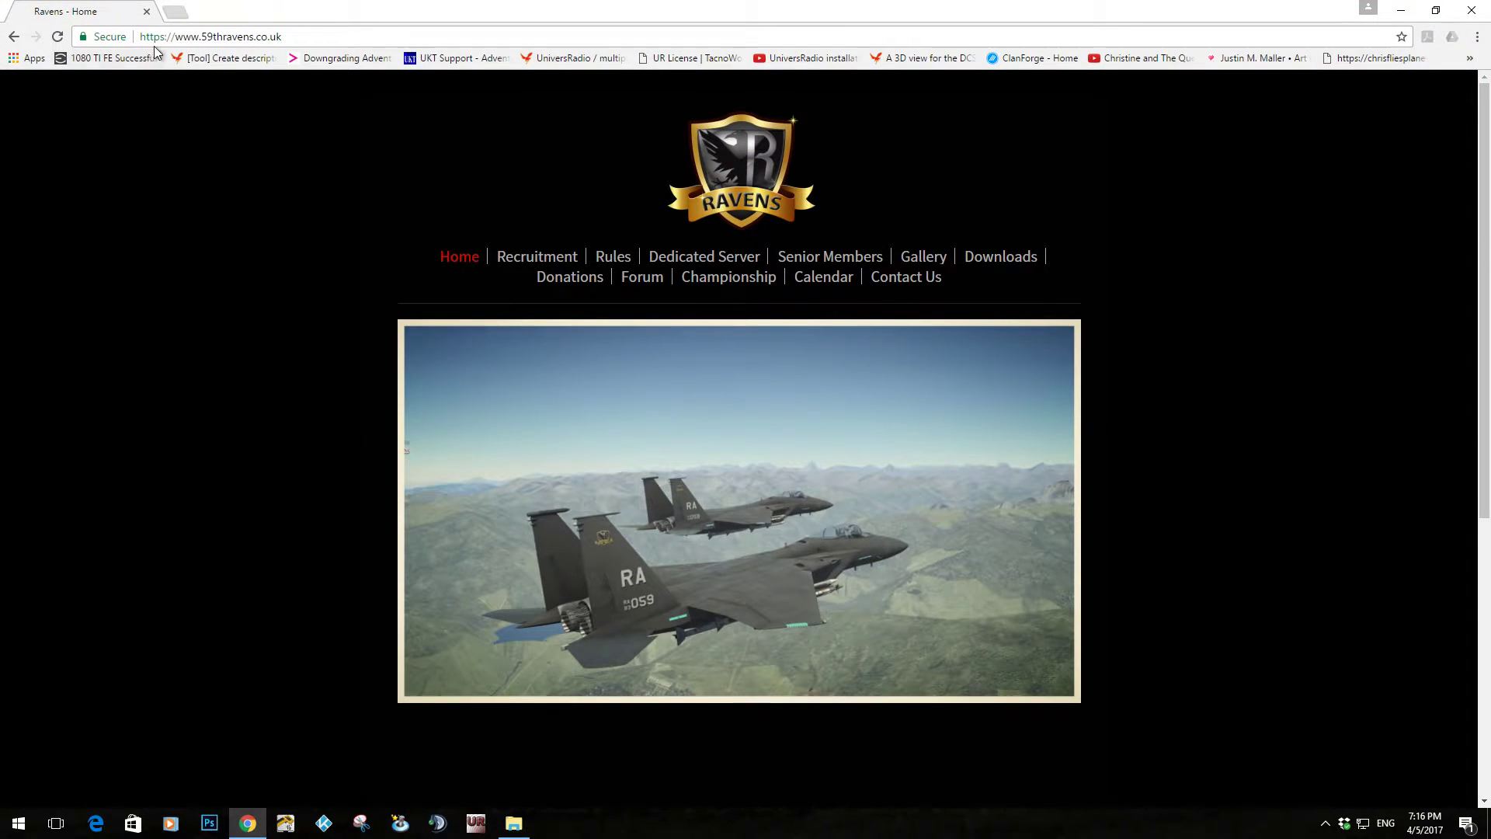
left_click_drag(201, 36, 325, 52)
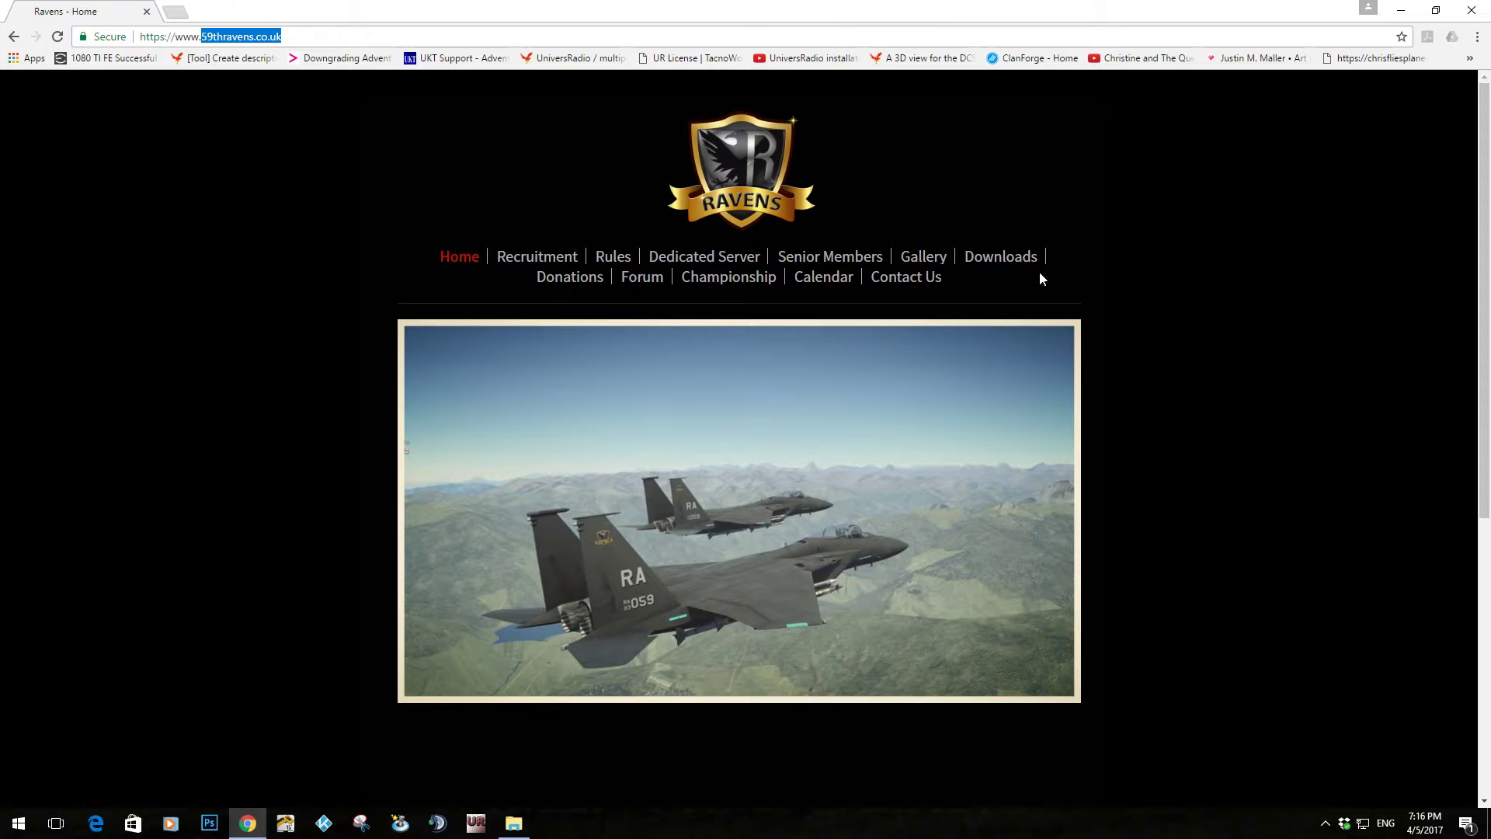
left_click(1004, 262)
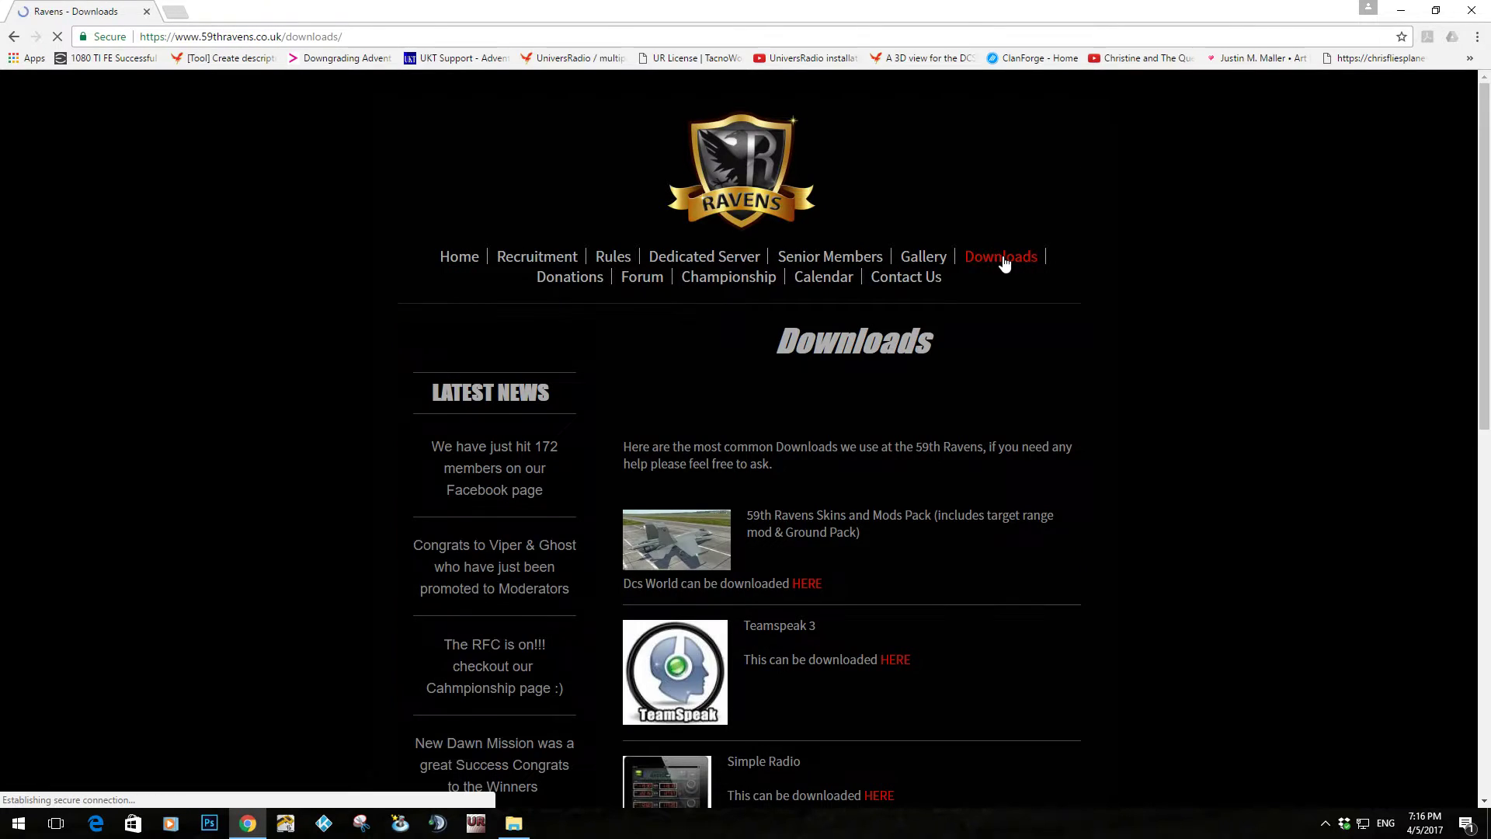
Review the downloads for the 59th Ravens Skins and Mods Pack, the ovGME mod installing software and the 476th Range Pack.
scroll(1004, 262, "down", 2)
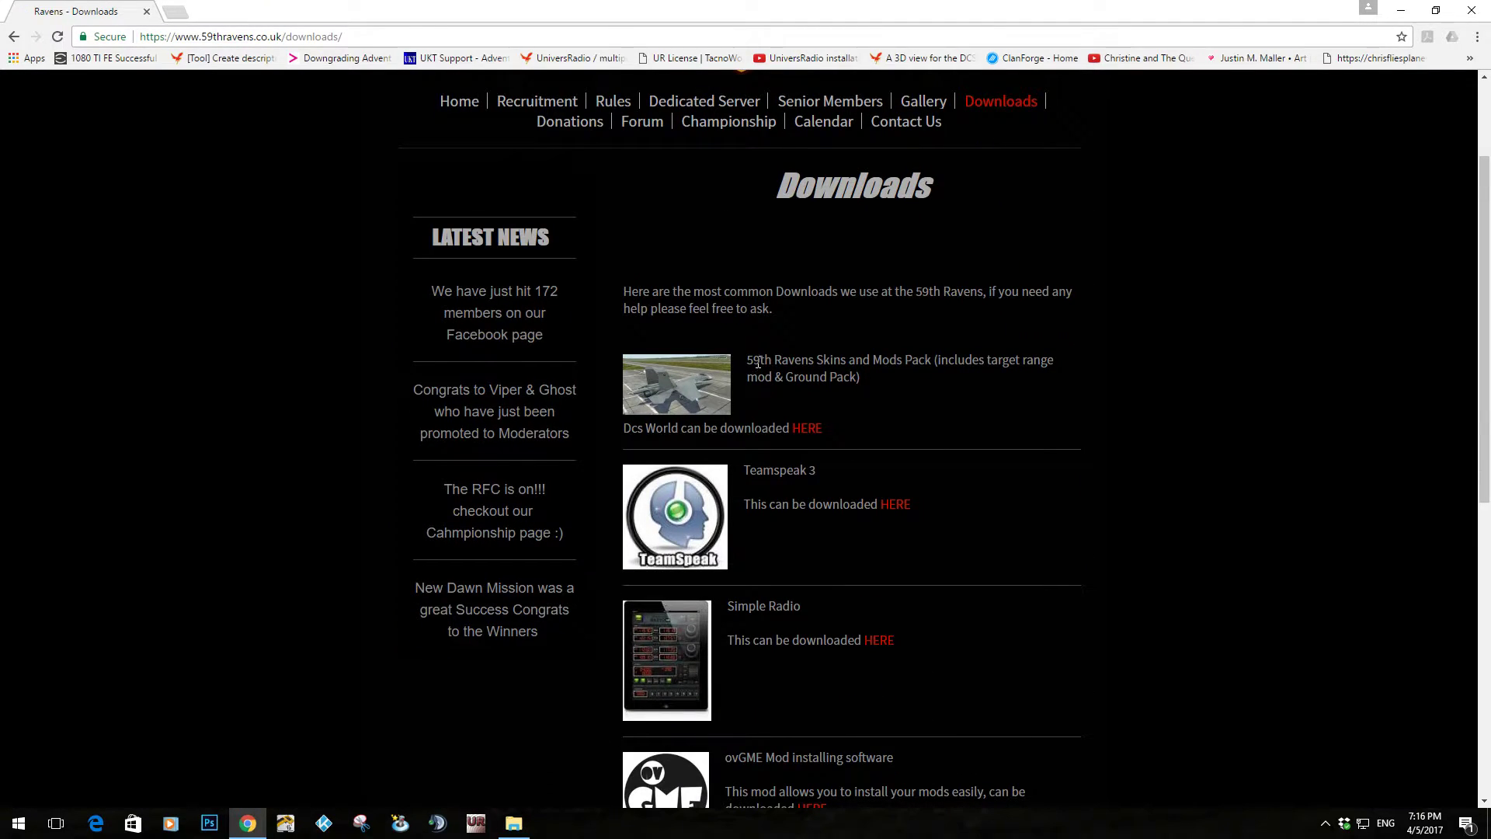
left_click_drag(747, 359, 862, 378)
scroll(862, 378, "down", 2)
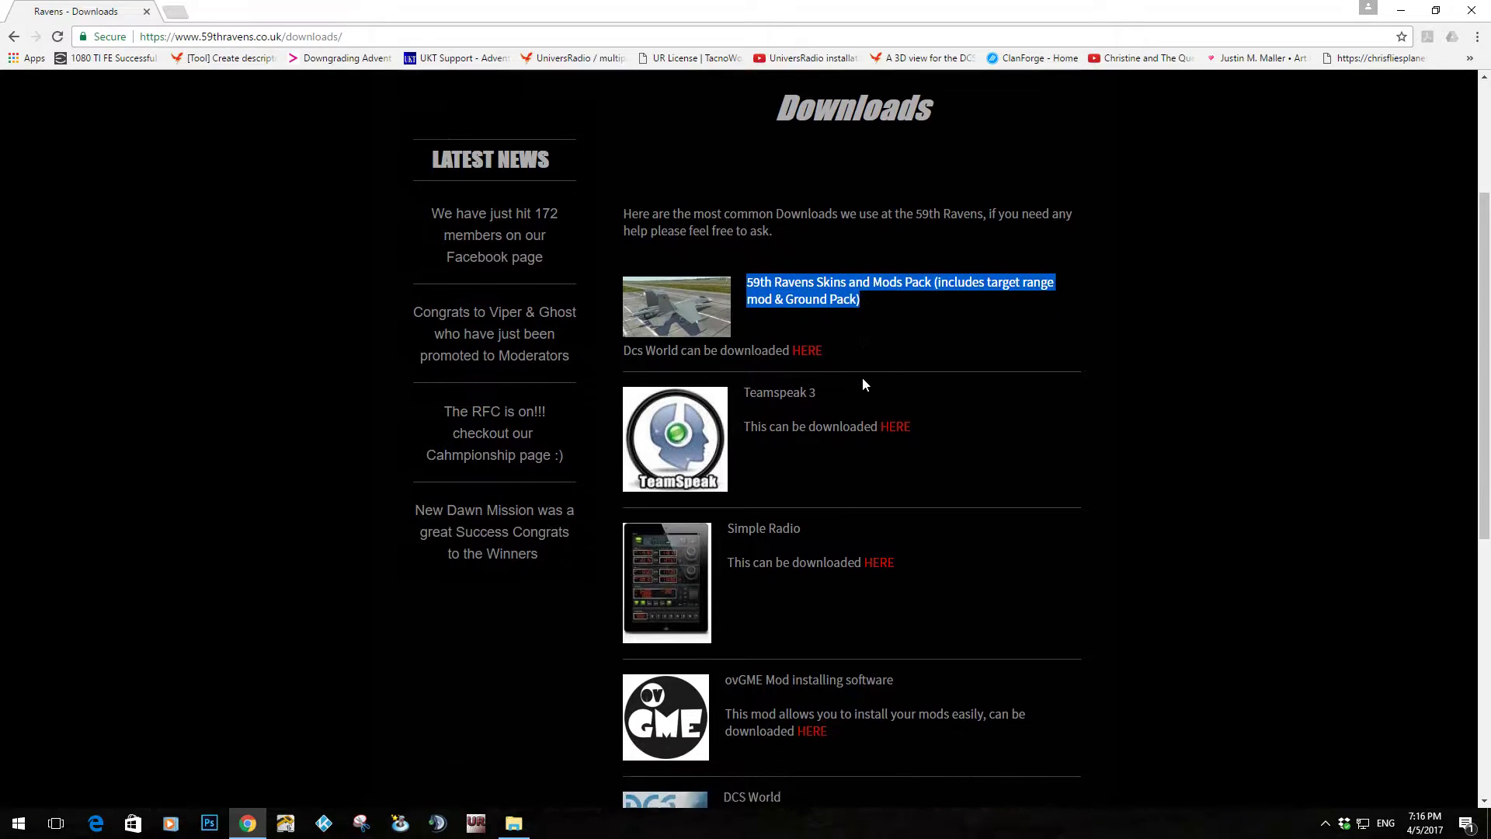
left_click_drag(724, 603, 834, 655)
left_click(833, 654)
scroll(847, 692, "down", 3)
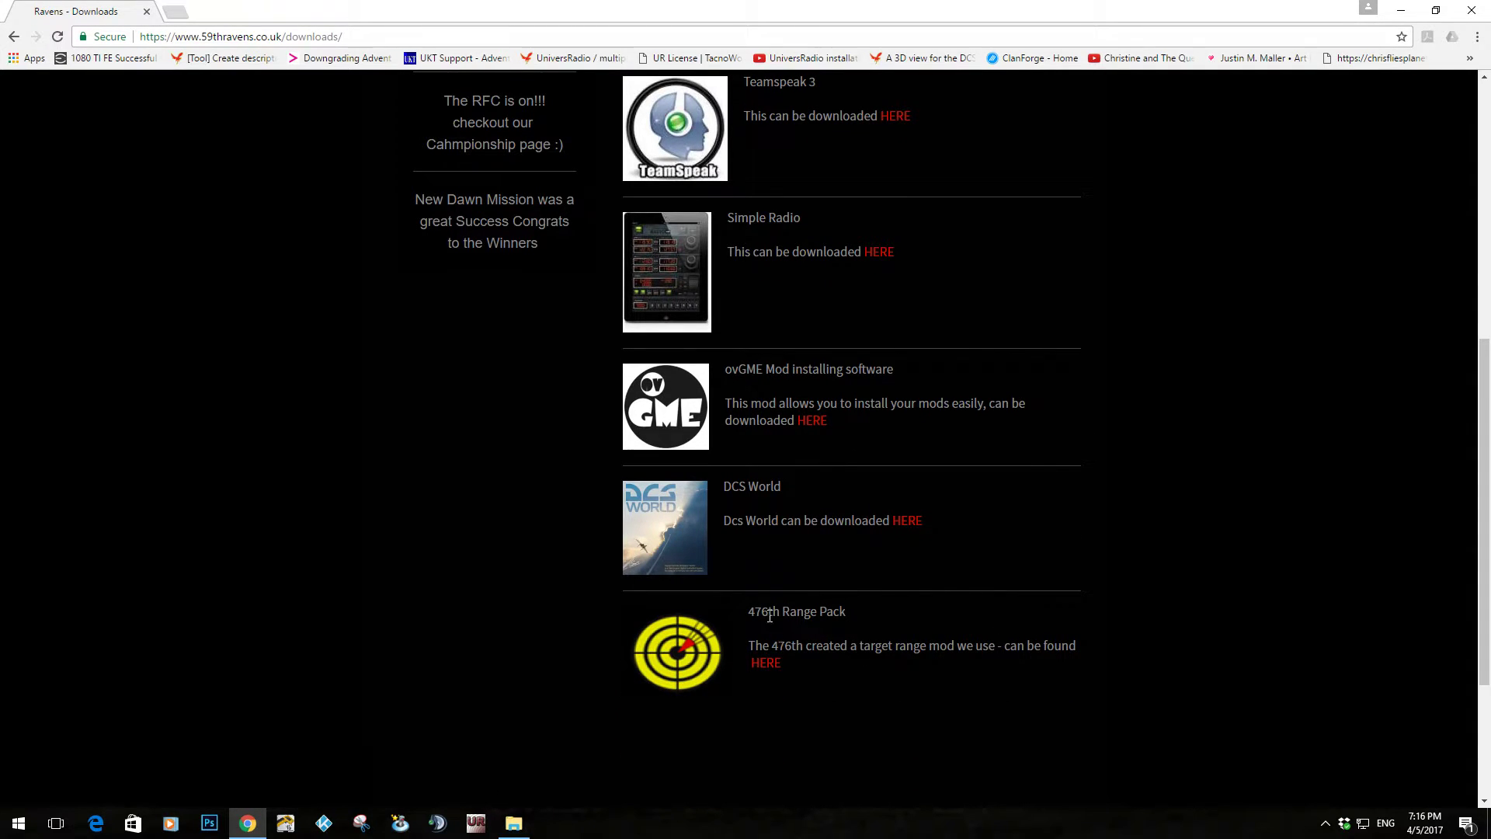
left_click_drag(746, 612, 846, 613)
scroll(831, 525, "up", 2)
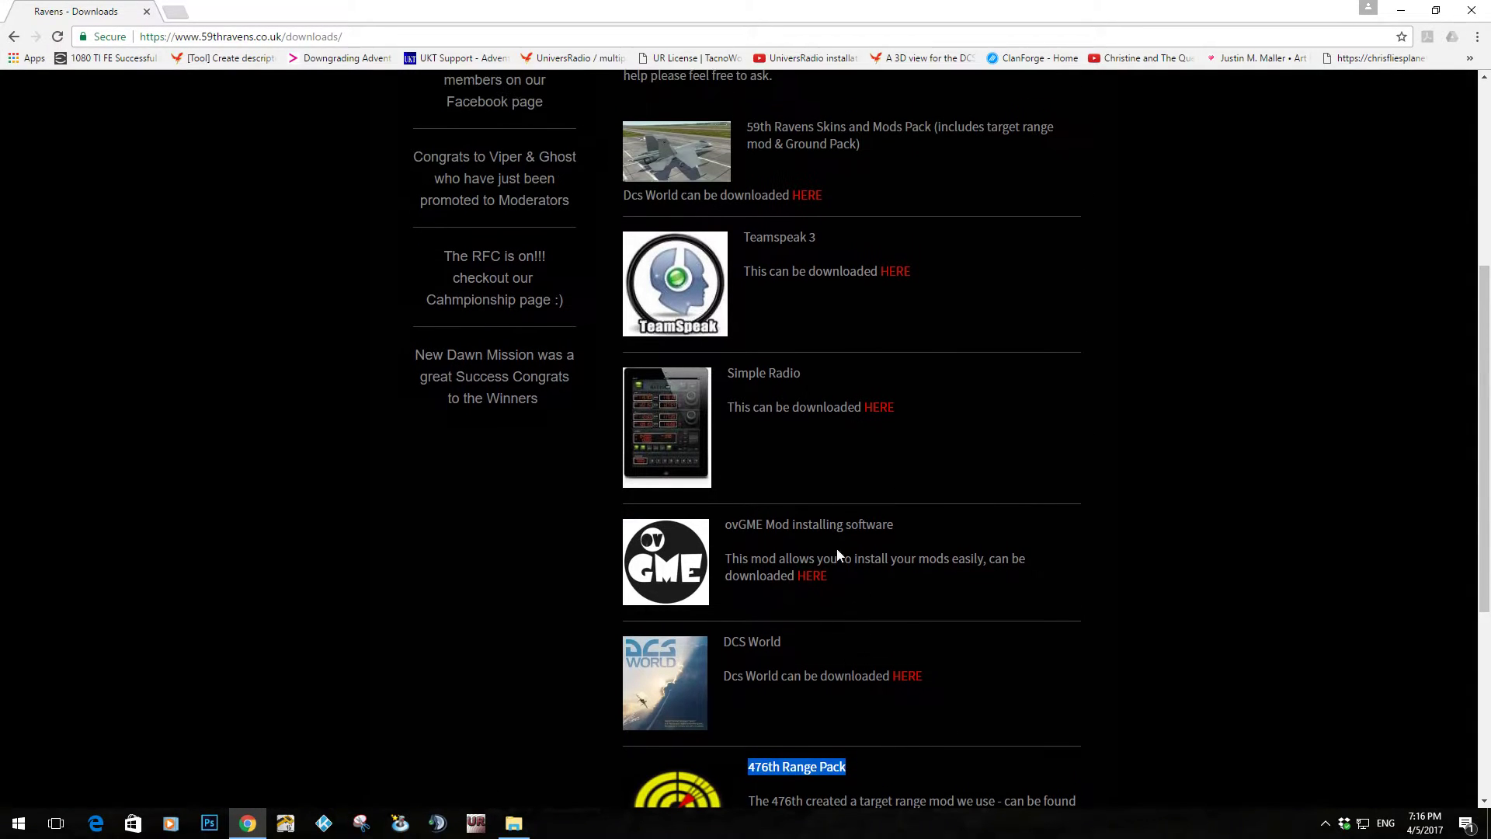
Open the Dropbox page of the 59th Ravens Skins and Mods Pack and check the archive's file size.
left_click(790, 173)
scroll(790, 728, "up", 1)
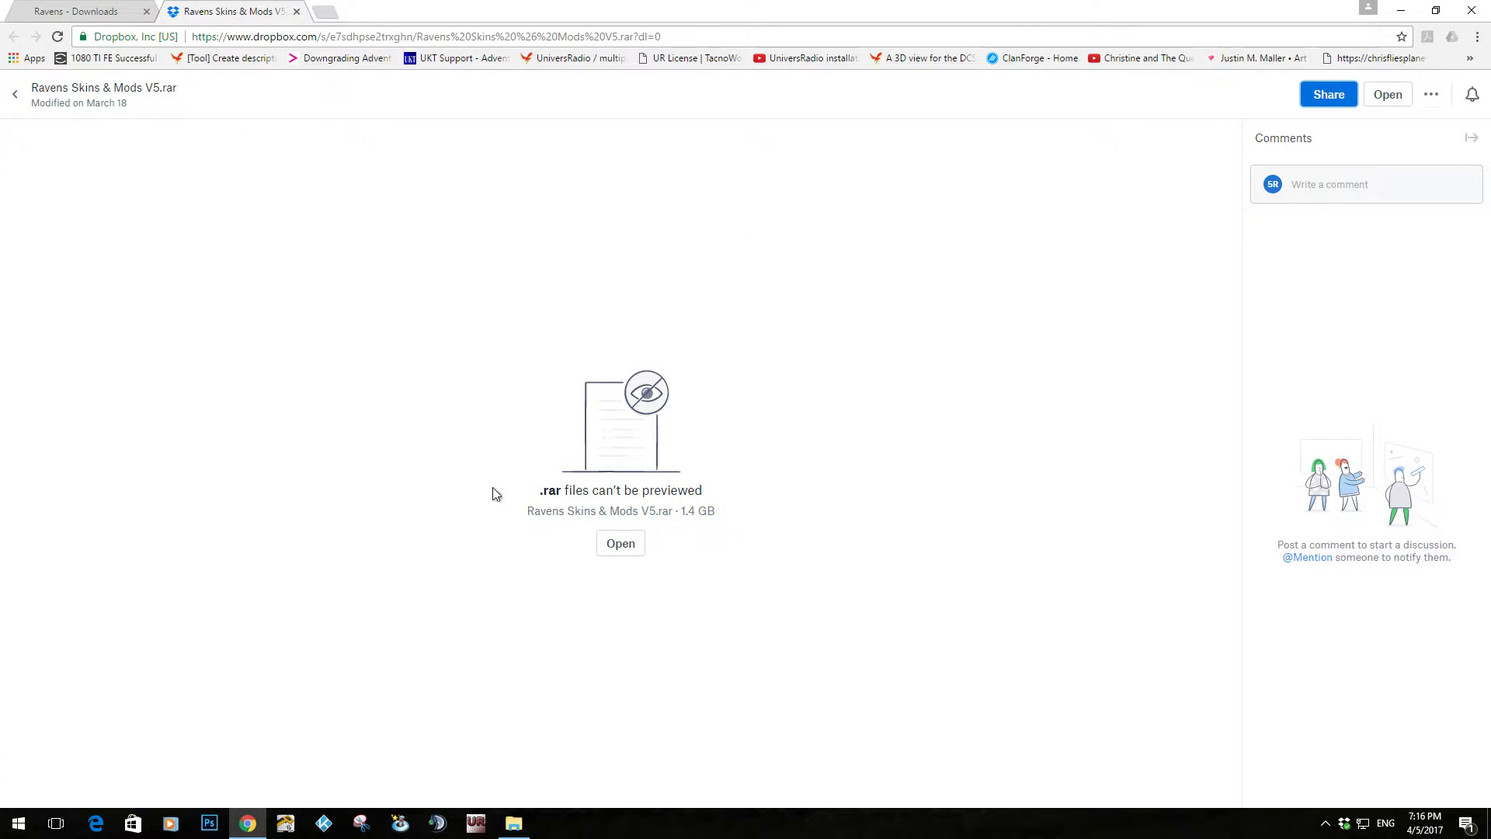
left_click_drag(543, 497, 681, 511)
Return to the desktop and move the Ravens Skins & Mods V5.rar archive up beside the EVGA Precision shortcut.
left_click(1403, 16)
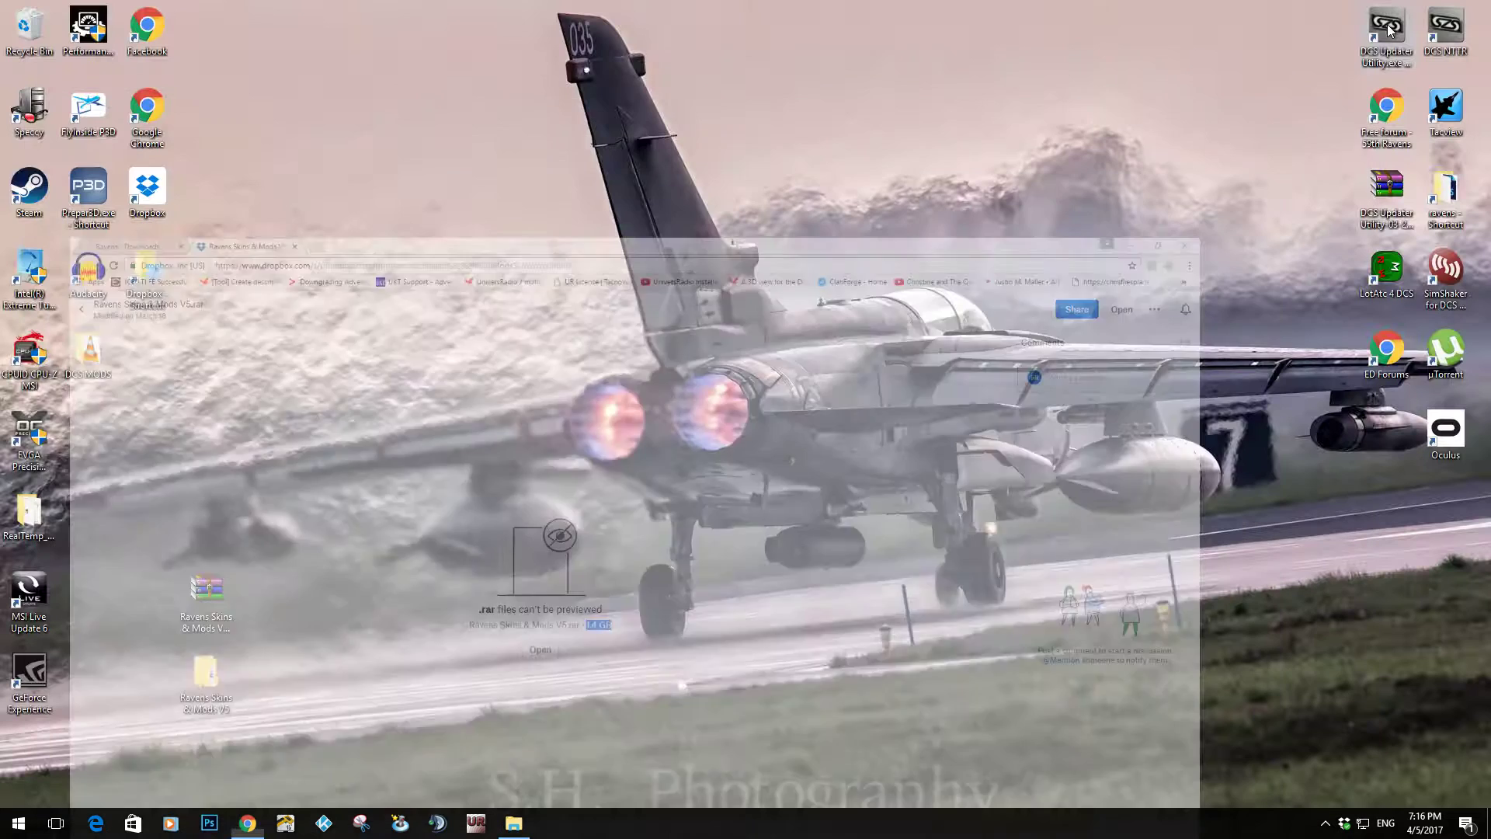
left_click_drag(206, 589, 122, 443)
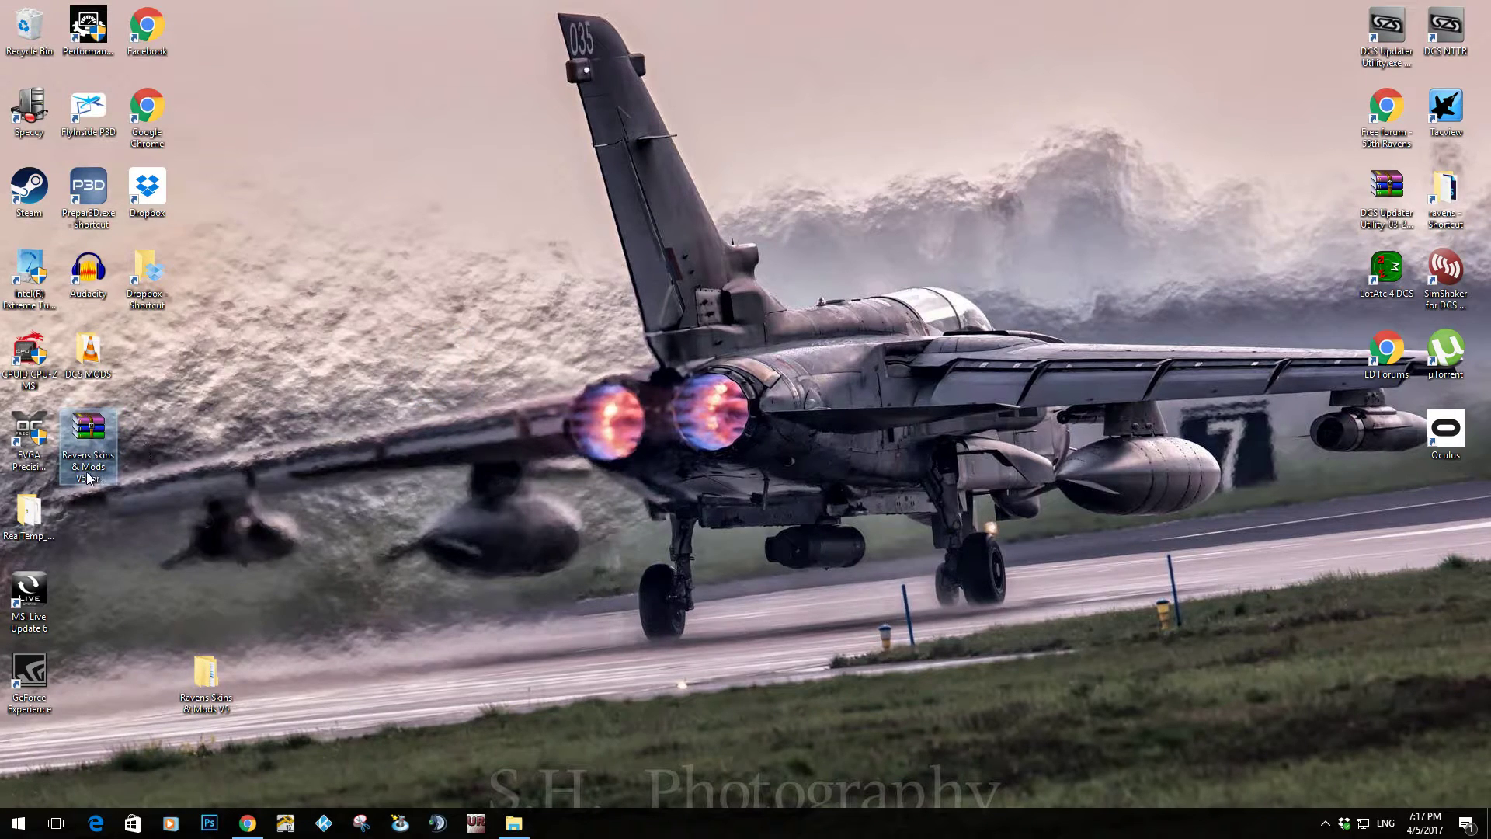
mouse_move(90, 475)
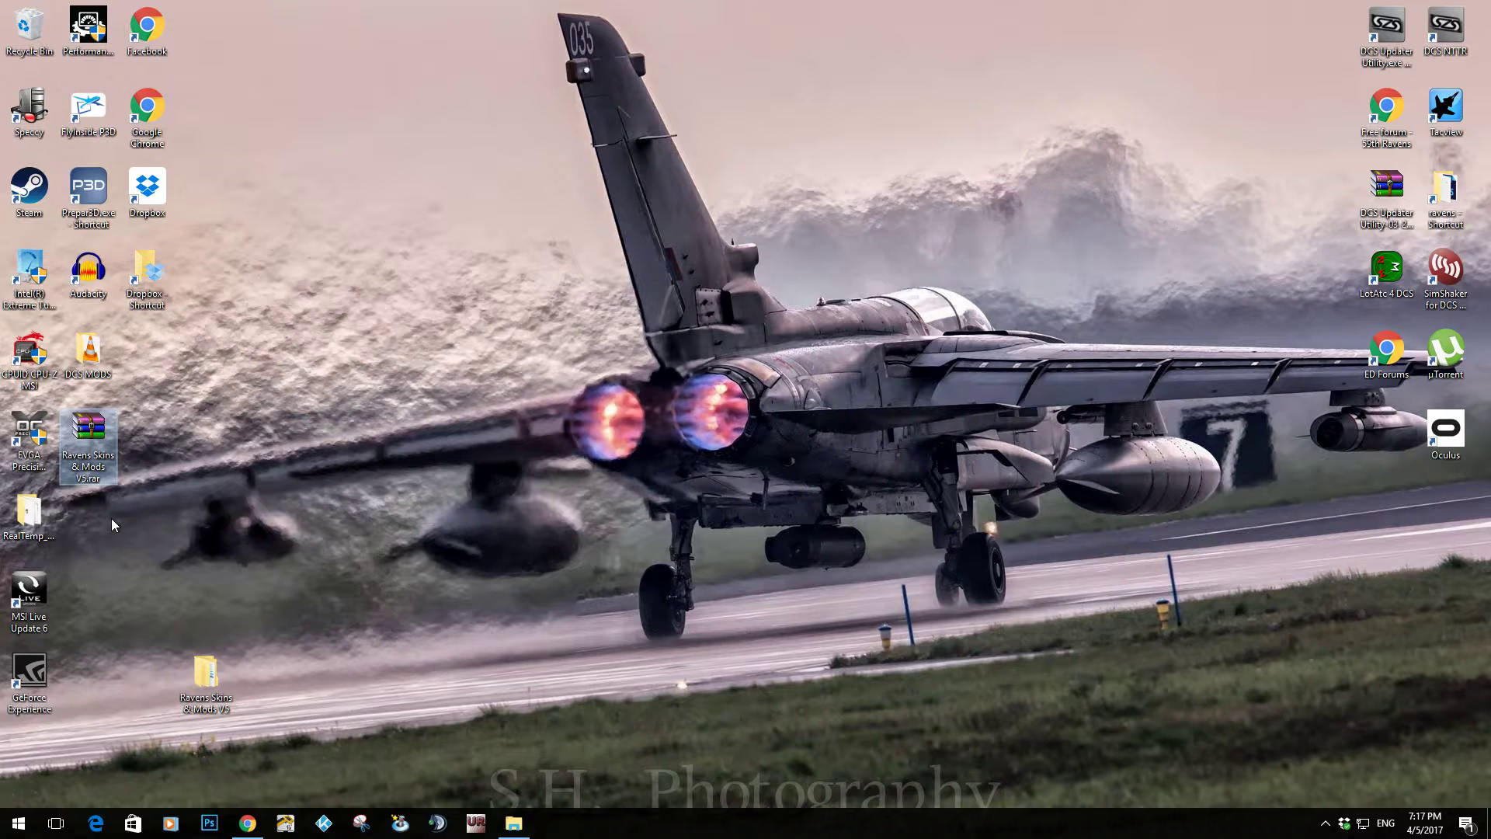
left_click(101, 510)
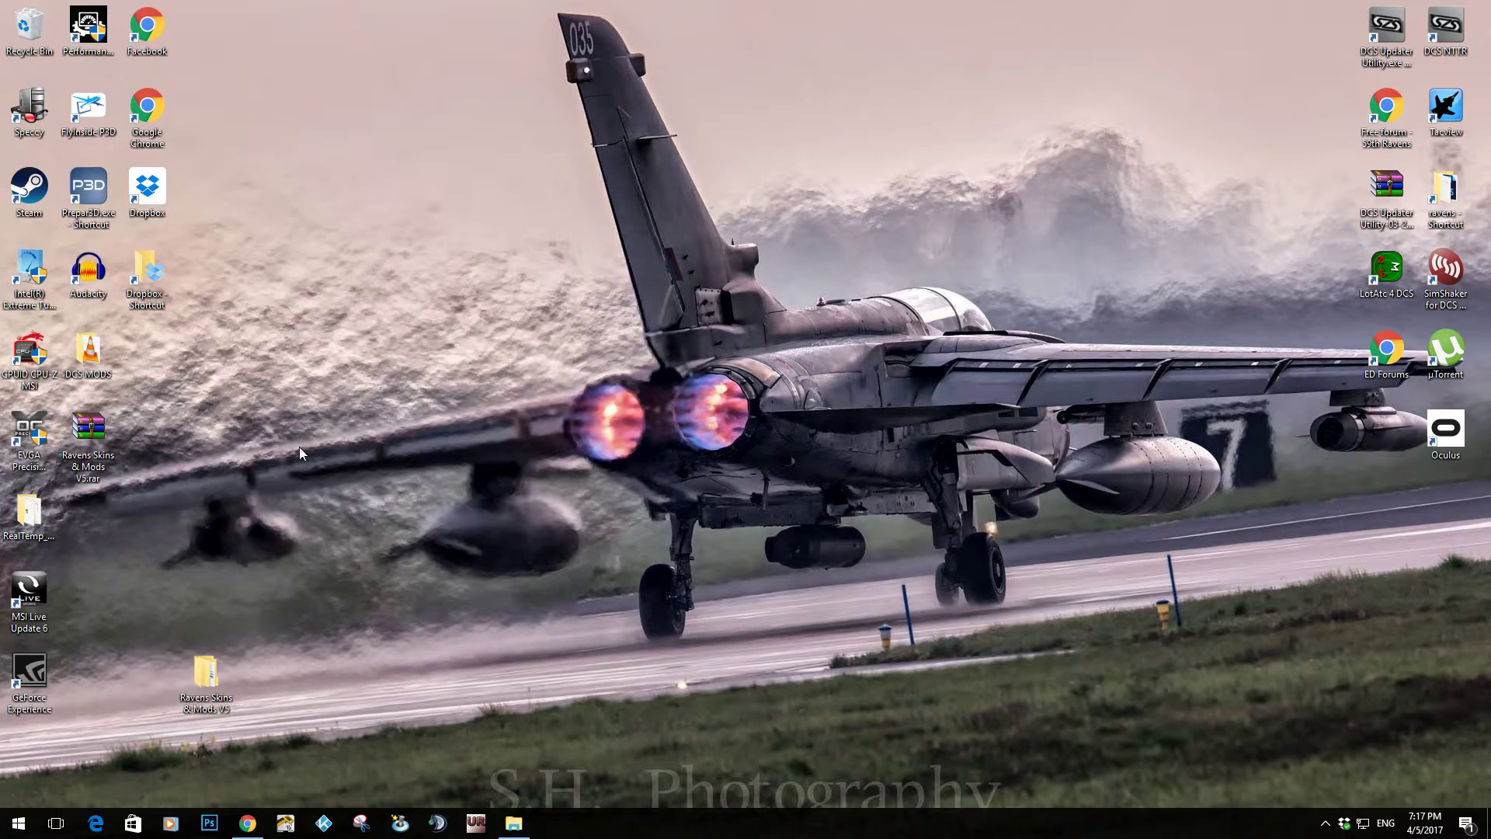
Return to Chrome, close the Dropbox page and open the ovGME download thread from the Downloads page.
left_click(248, 829)
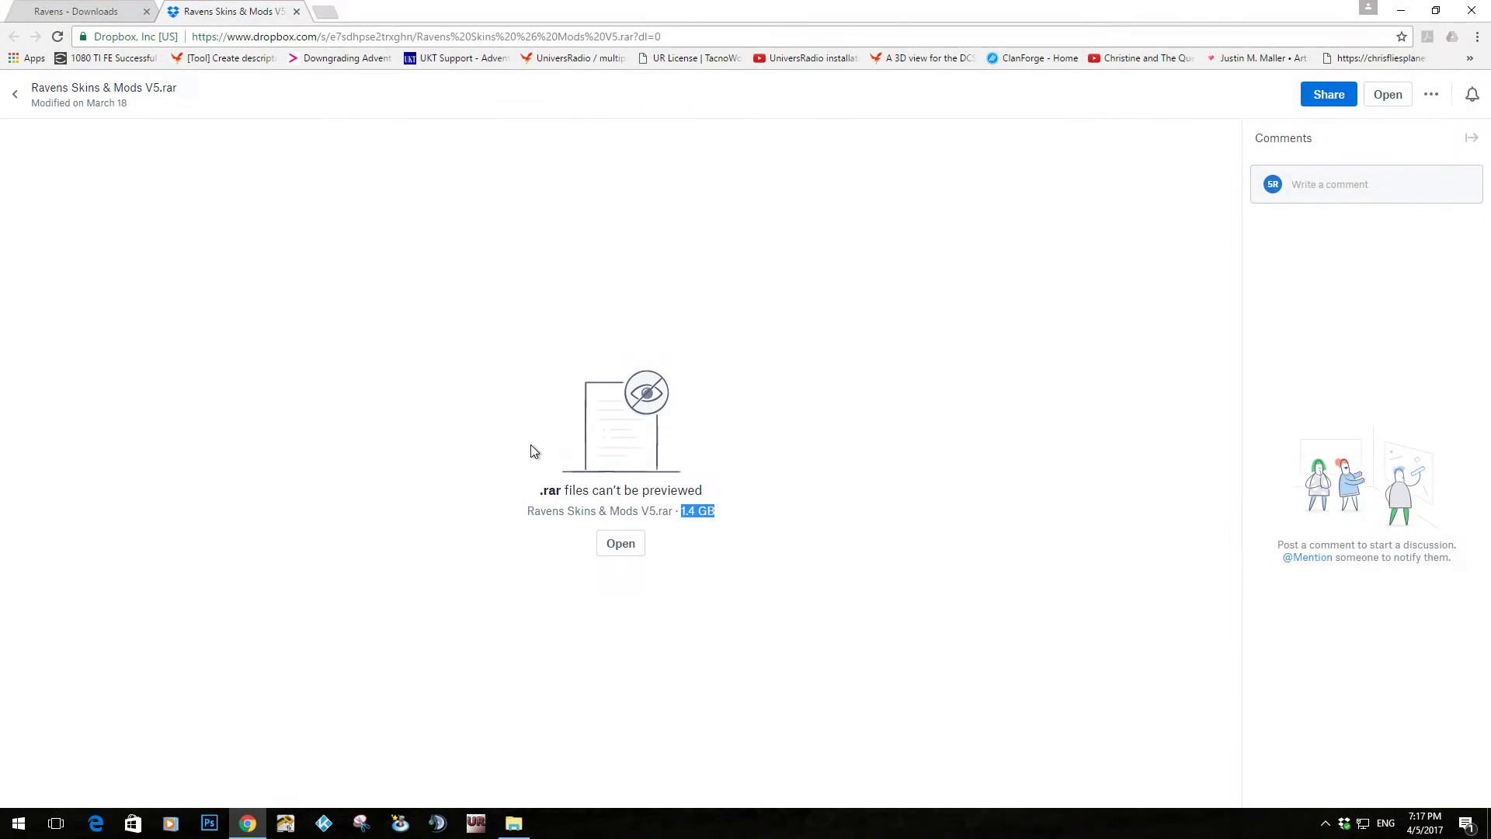
left_click(297, 12)
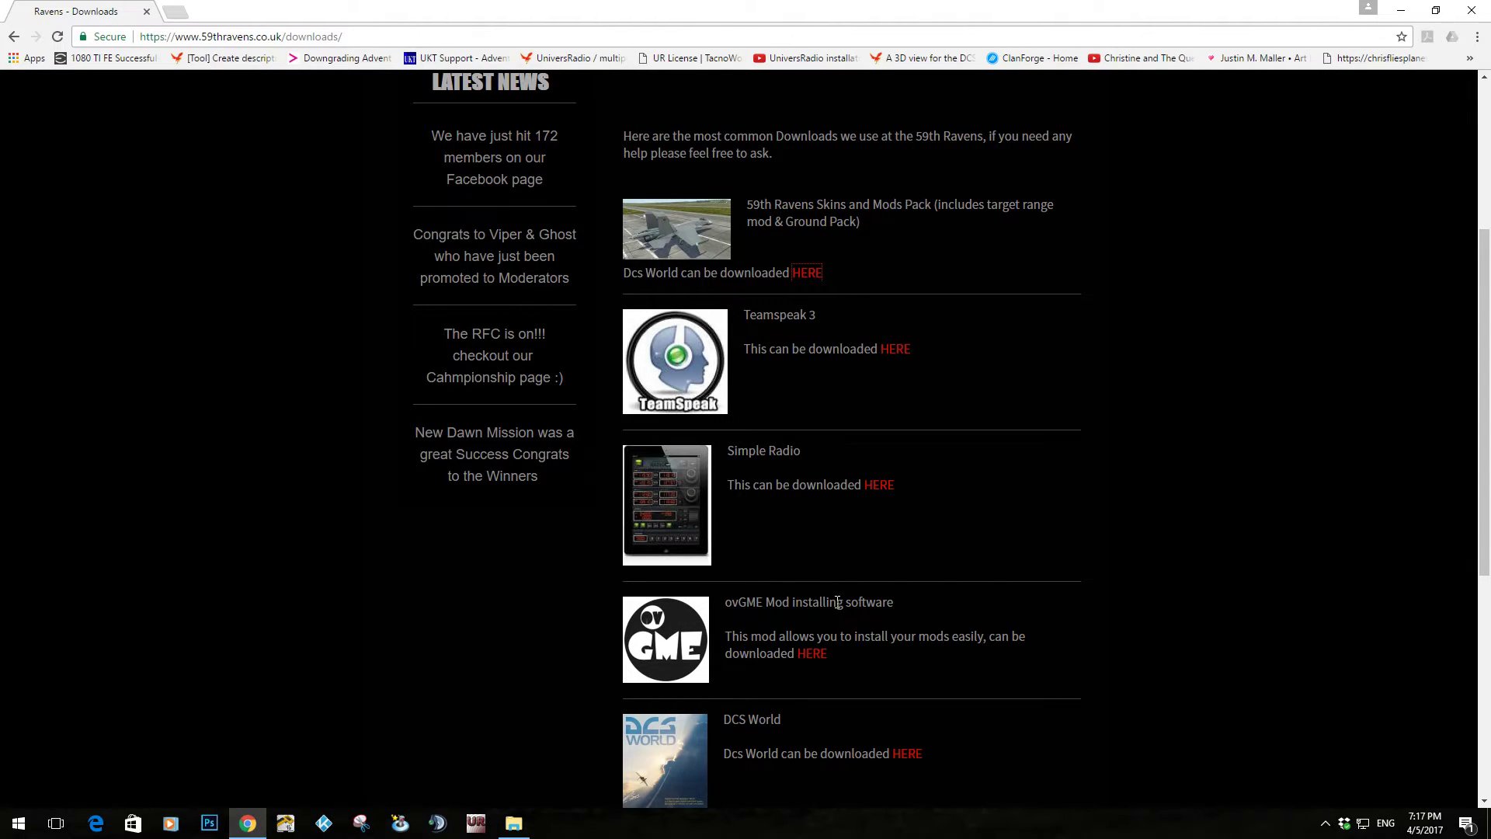
left_click(813, 655)
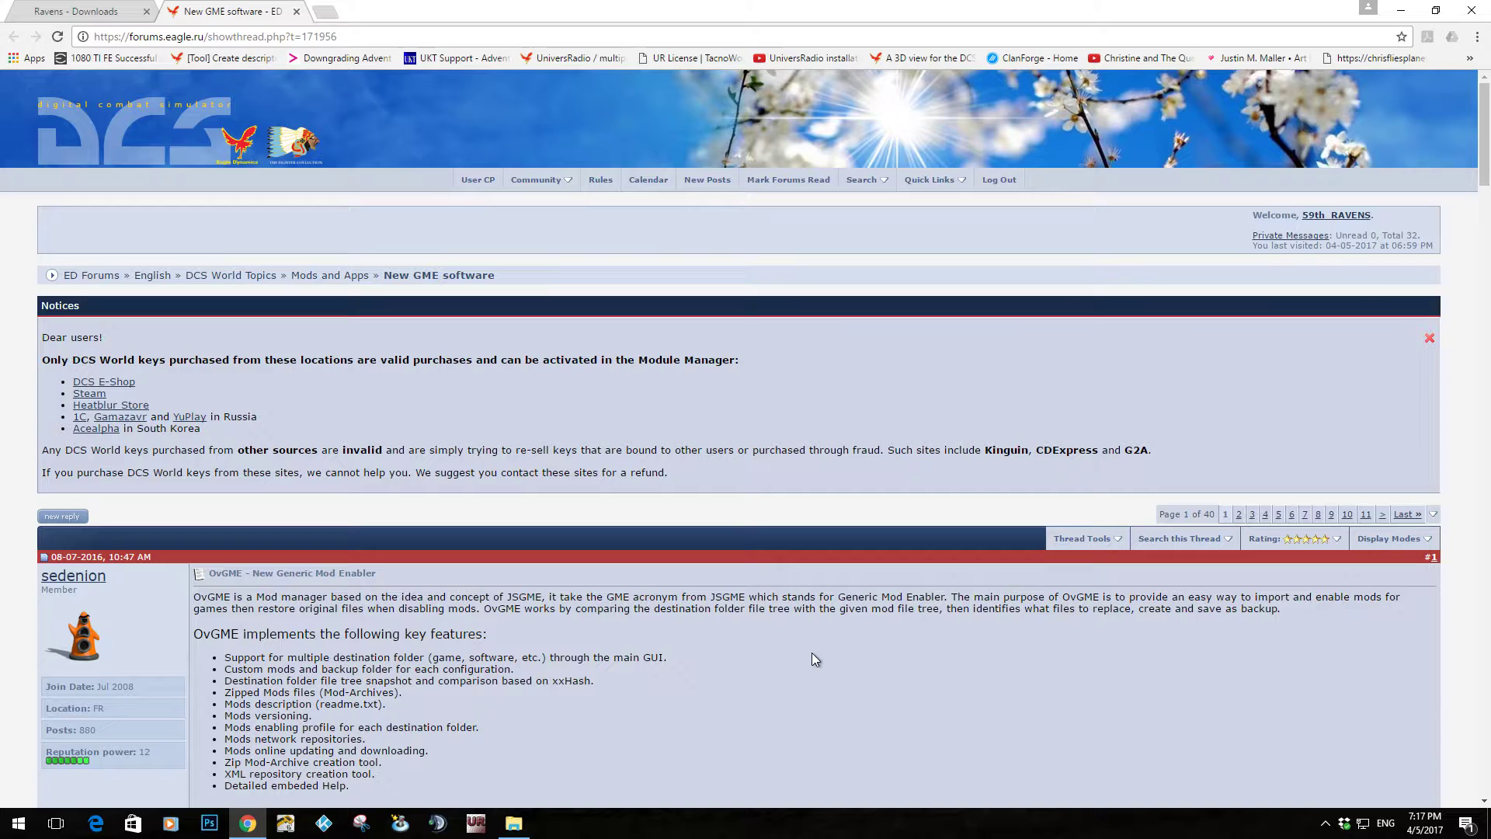
scroll(812, 659, "down", 3)
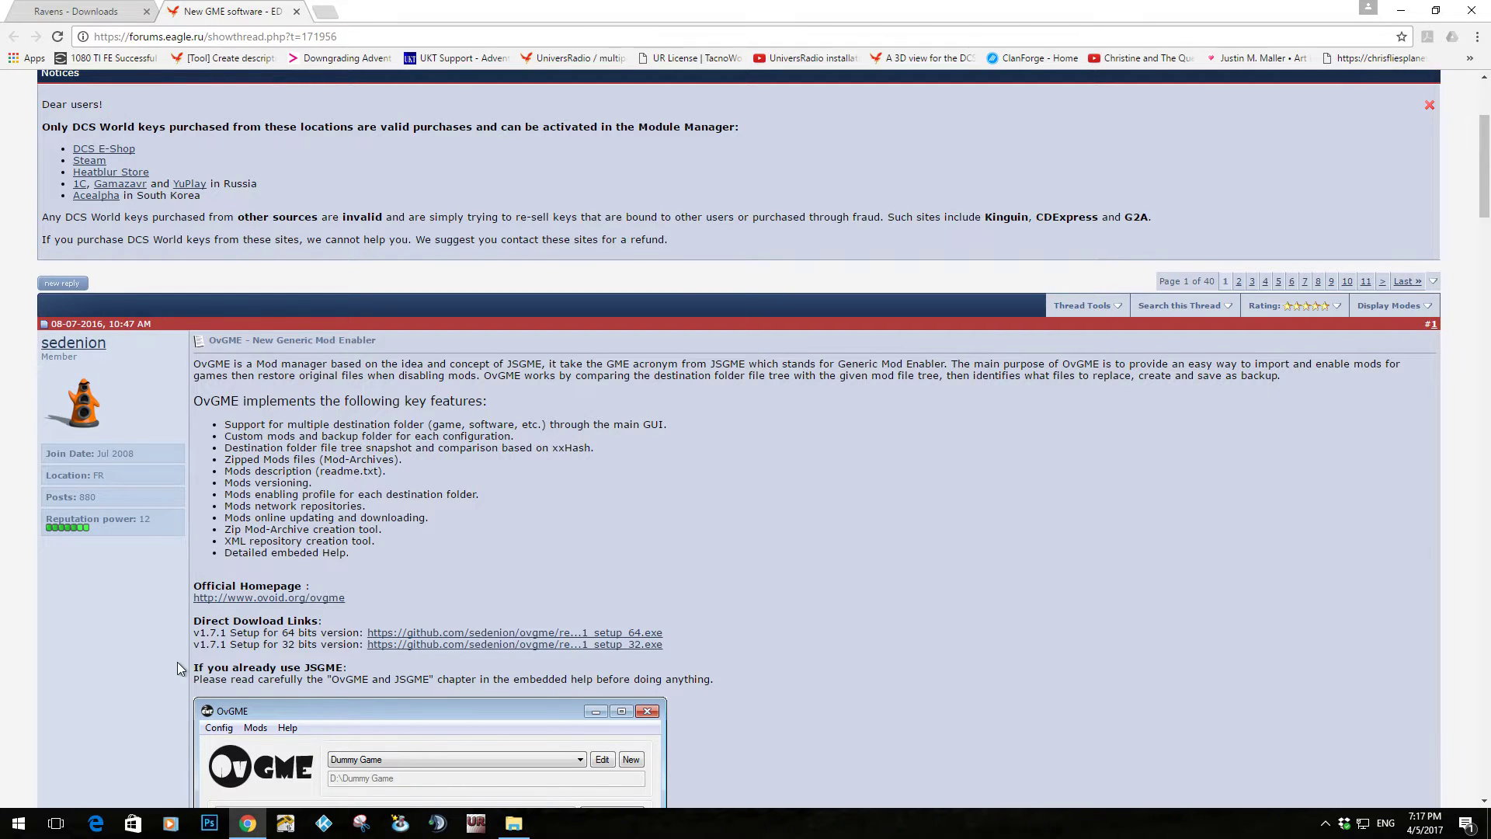
Download the OvGME v1.7.1 setup for the 64 bits version from the direct download links.
left_click_drag(193, 633, 699, 633)
left_click(699, 632)
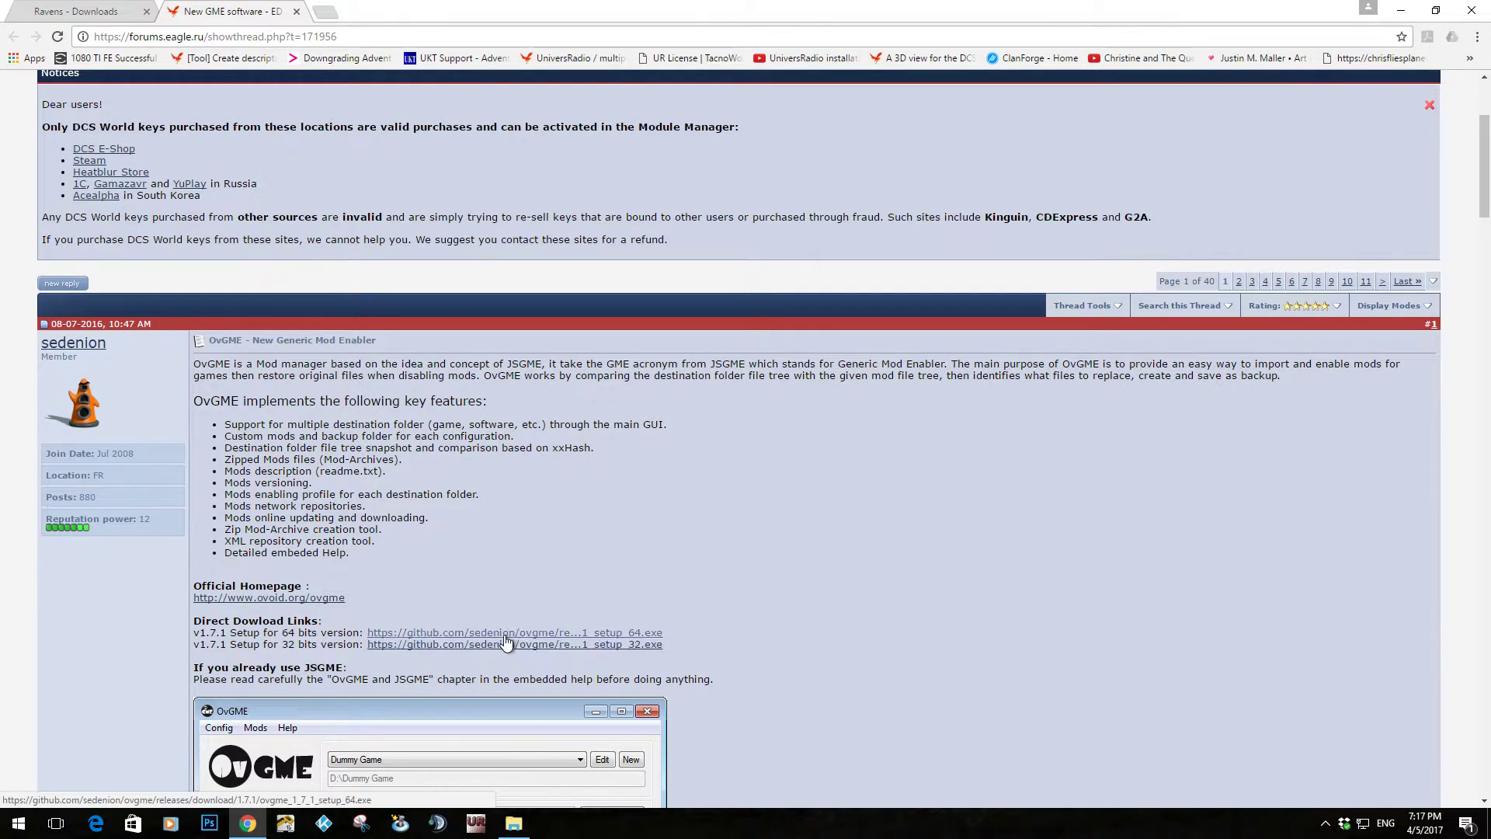
left_click_drag(278, 633, 318, 634)
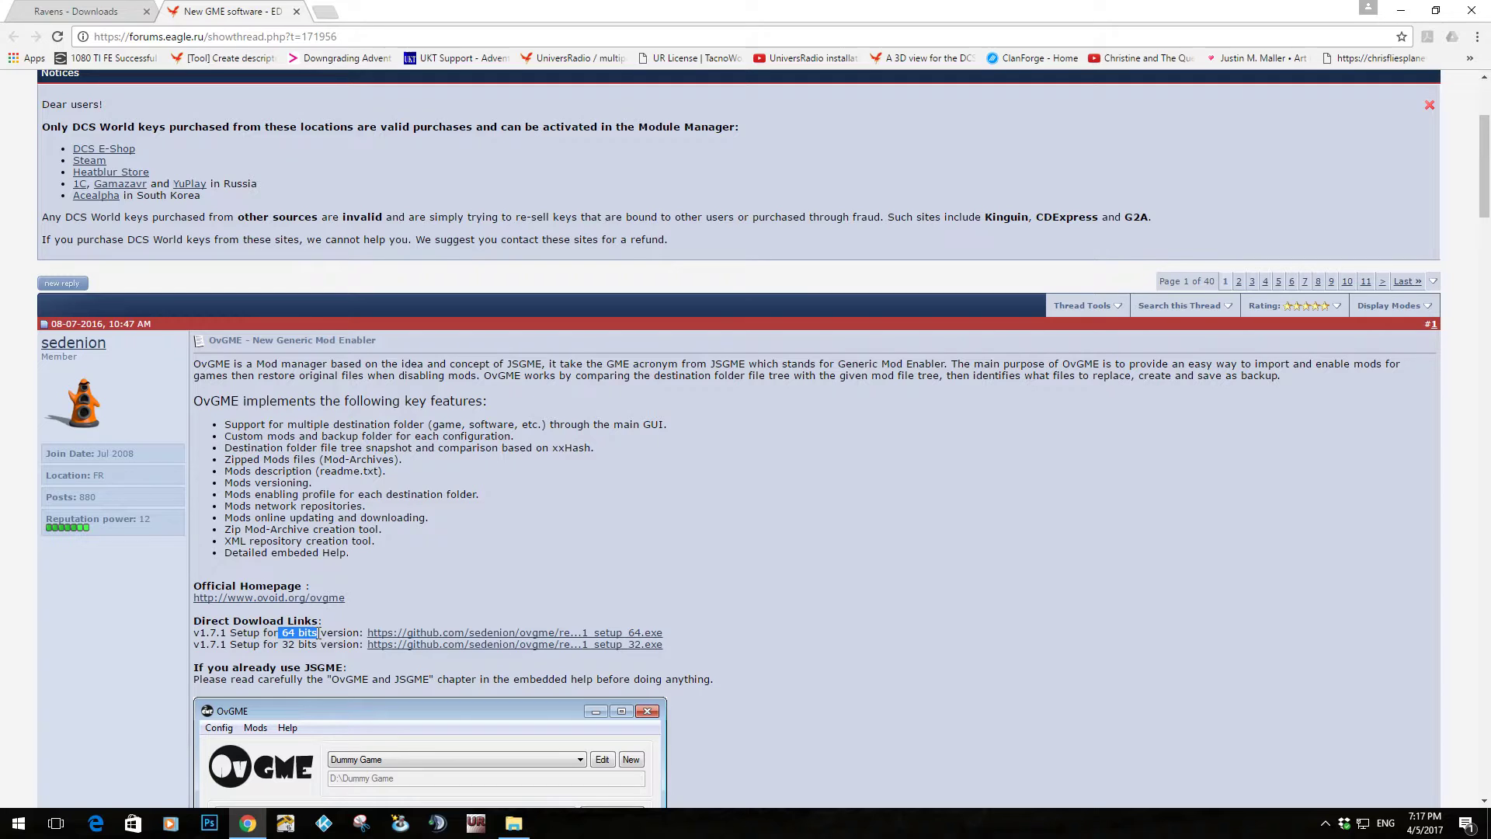
left_click(307, 660)
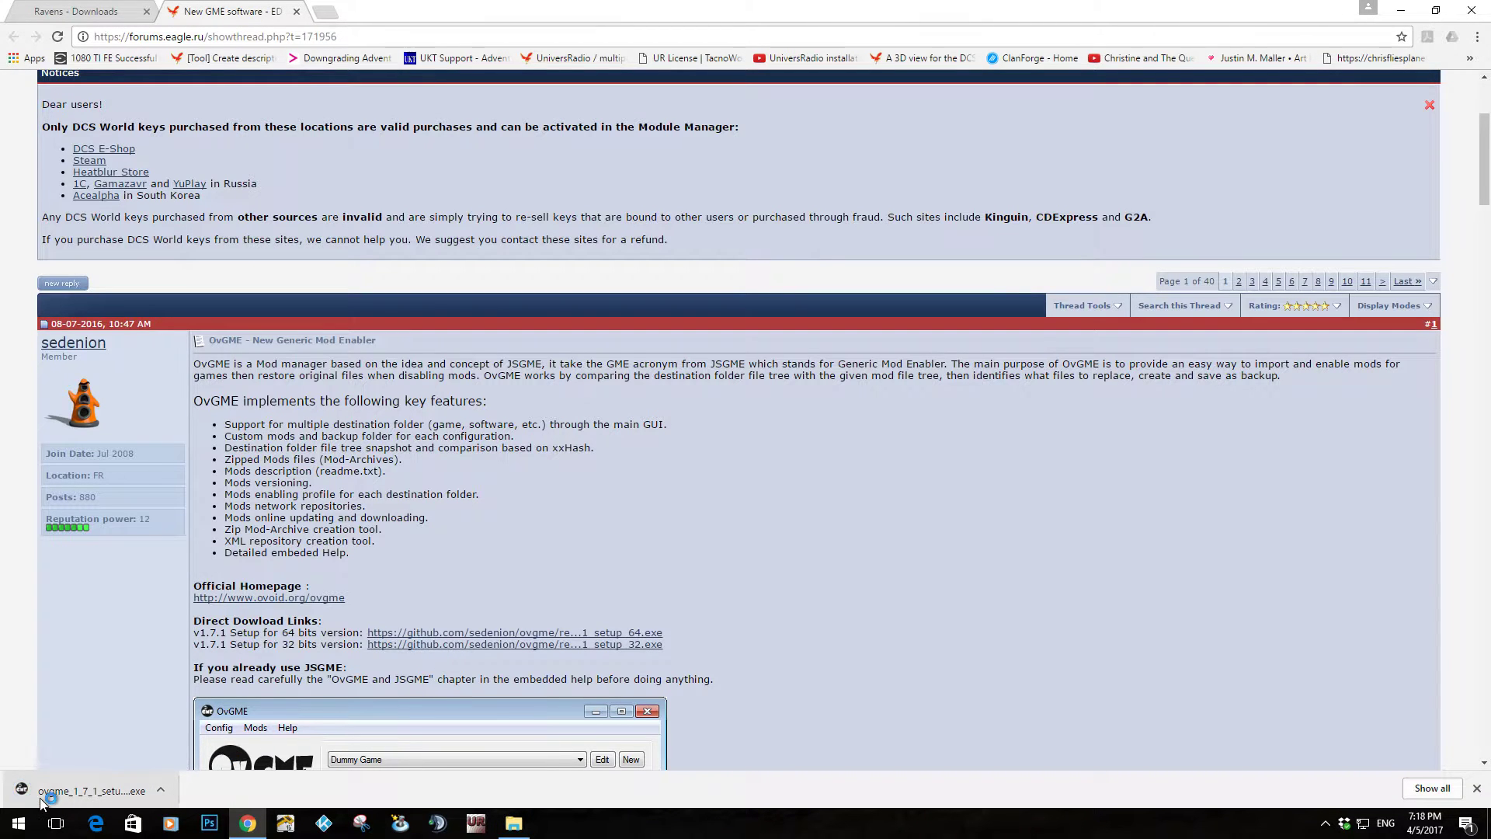
Run the downloaded OvGME setup, allow it to make changes and accept the license agreement.
left_click(97, 791)
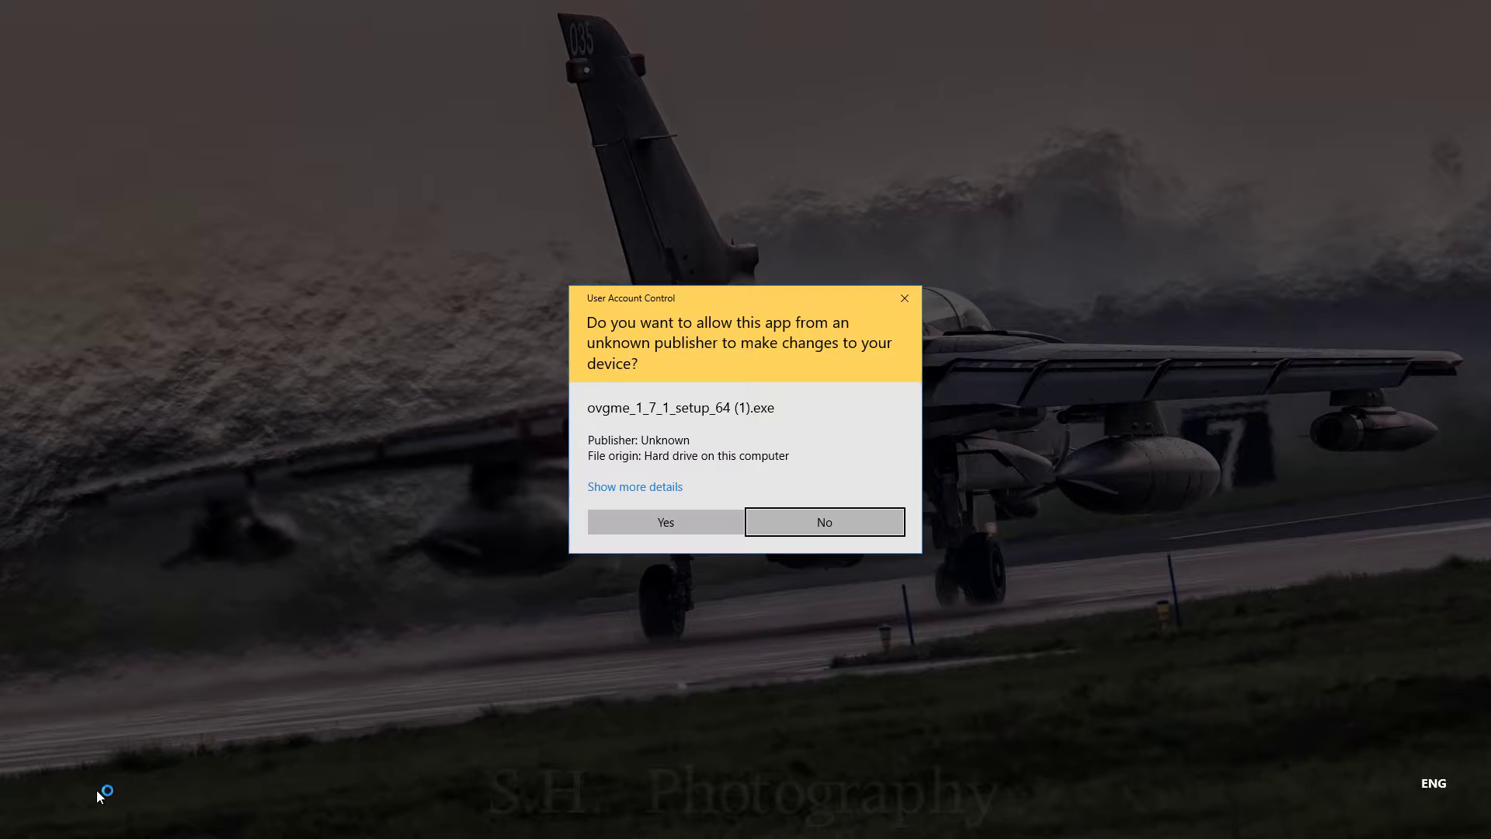
left_click(669, 526)
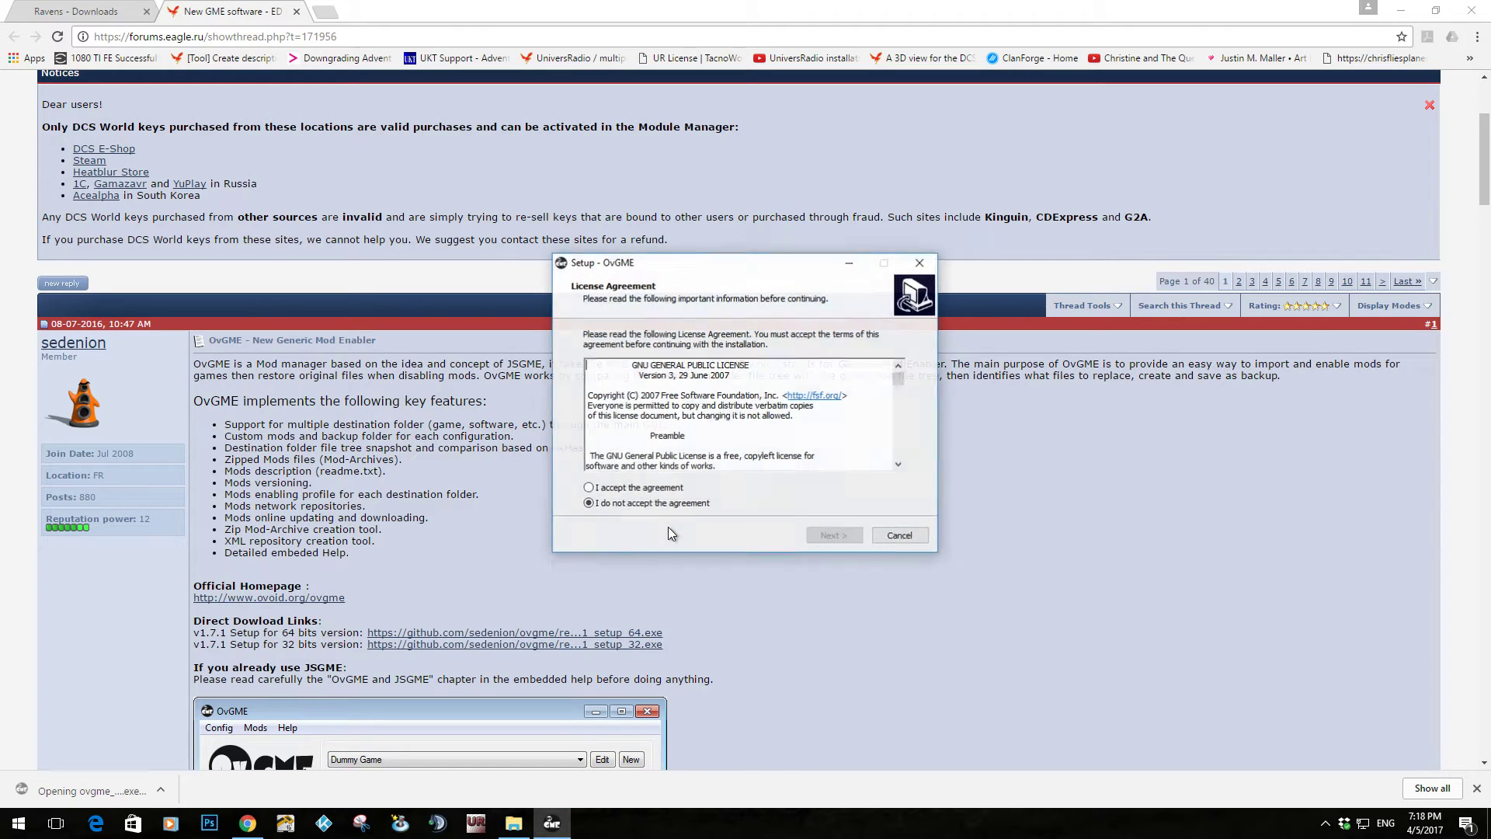
left_click(648, 489)
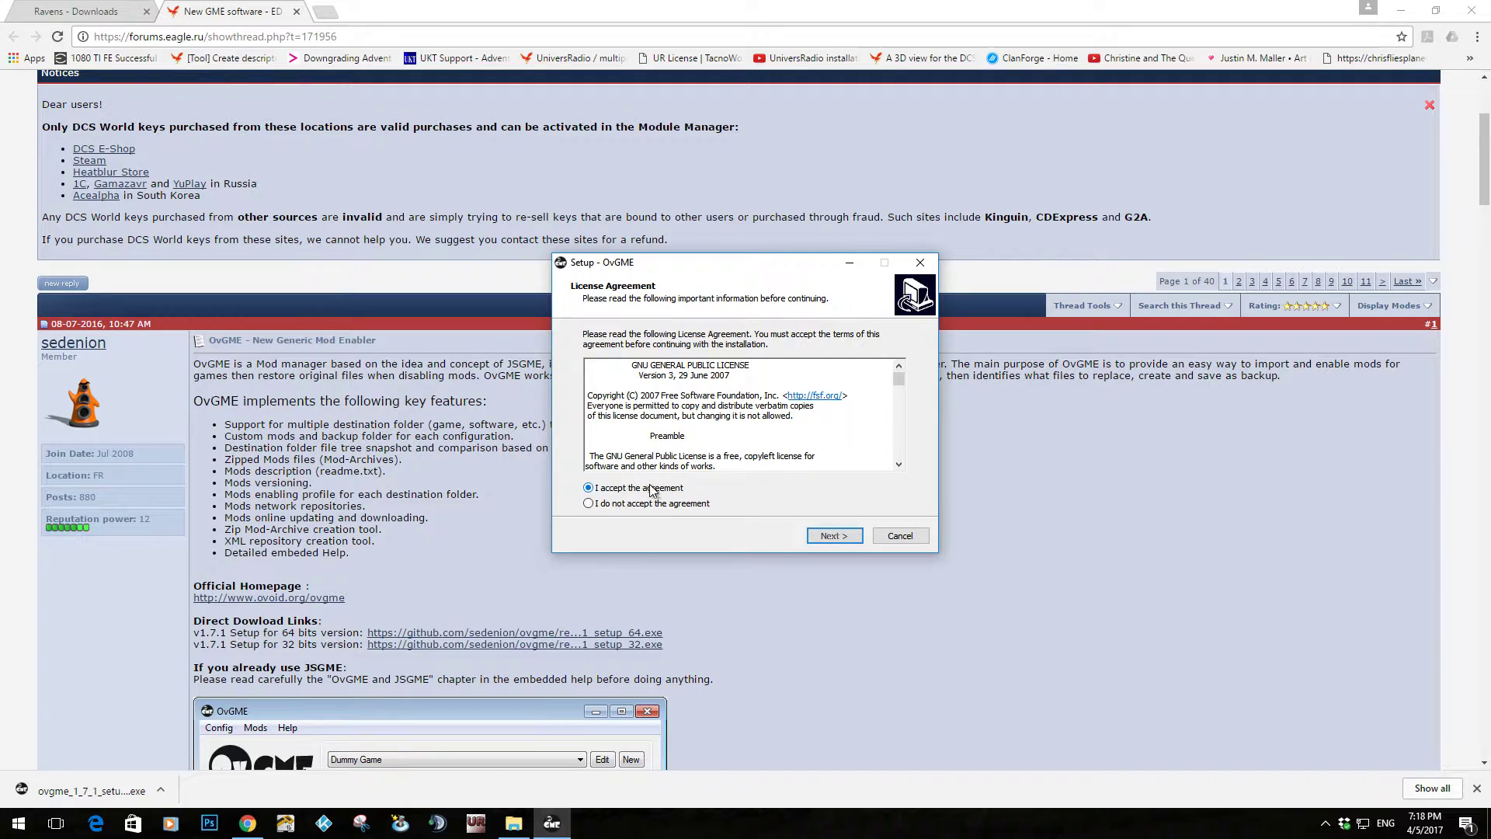
left_click(833, 536)
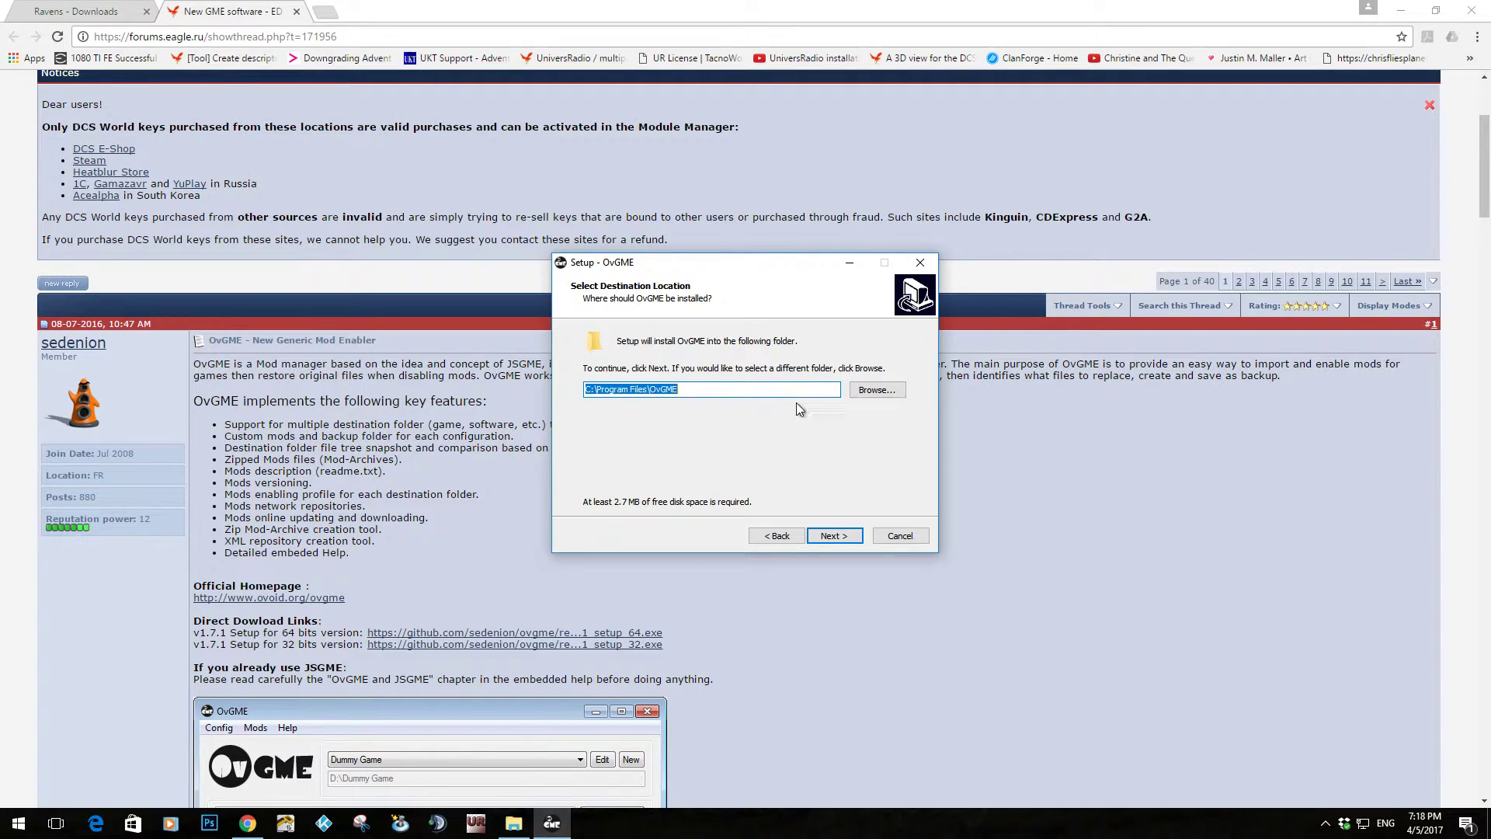
Set the OvGME installation folder to H:\OvGME on the DCS WORLD (H:) drive.
left_click(881, 390)
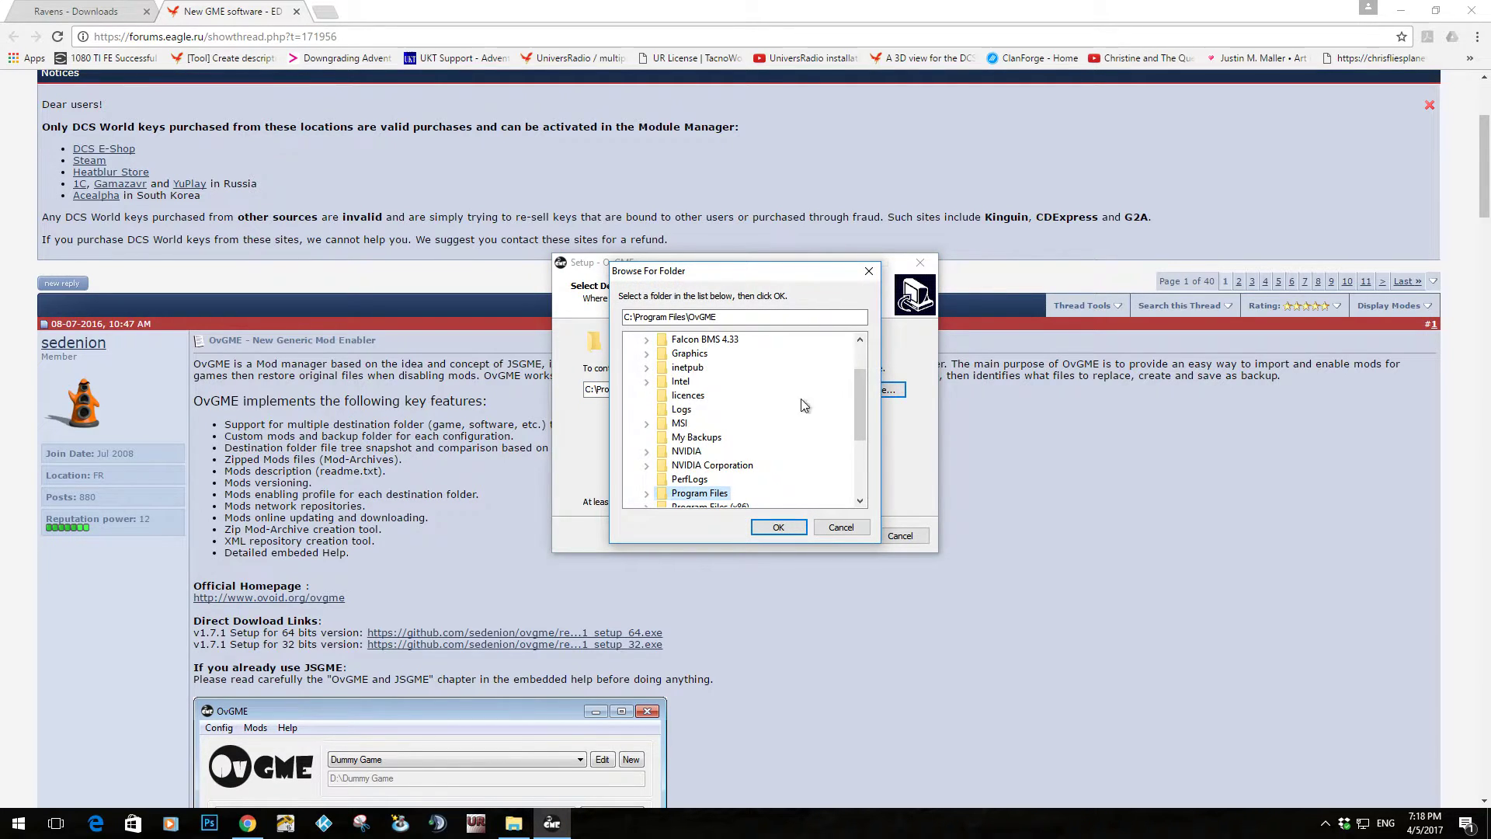
scroll(800, 412, "down", 3)
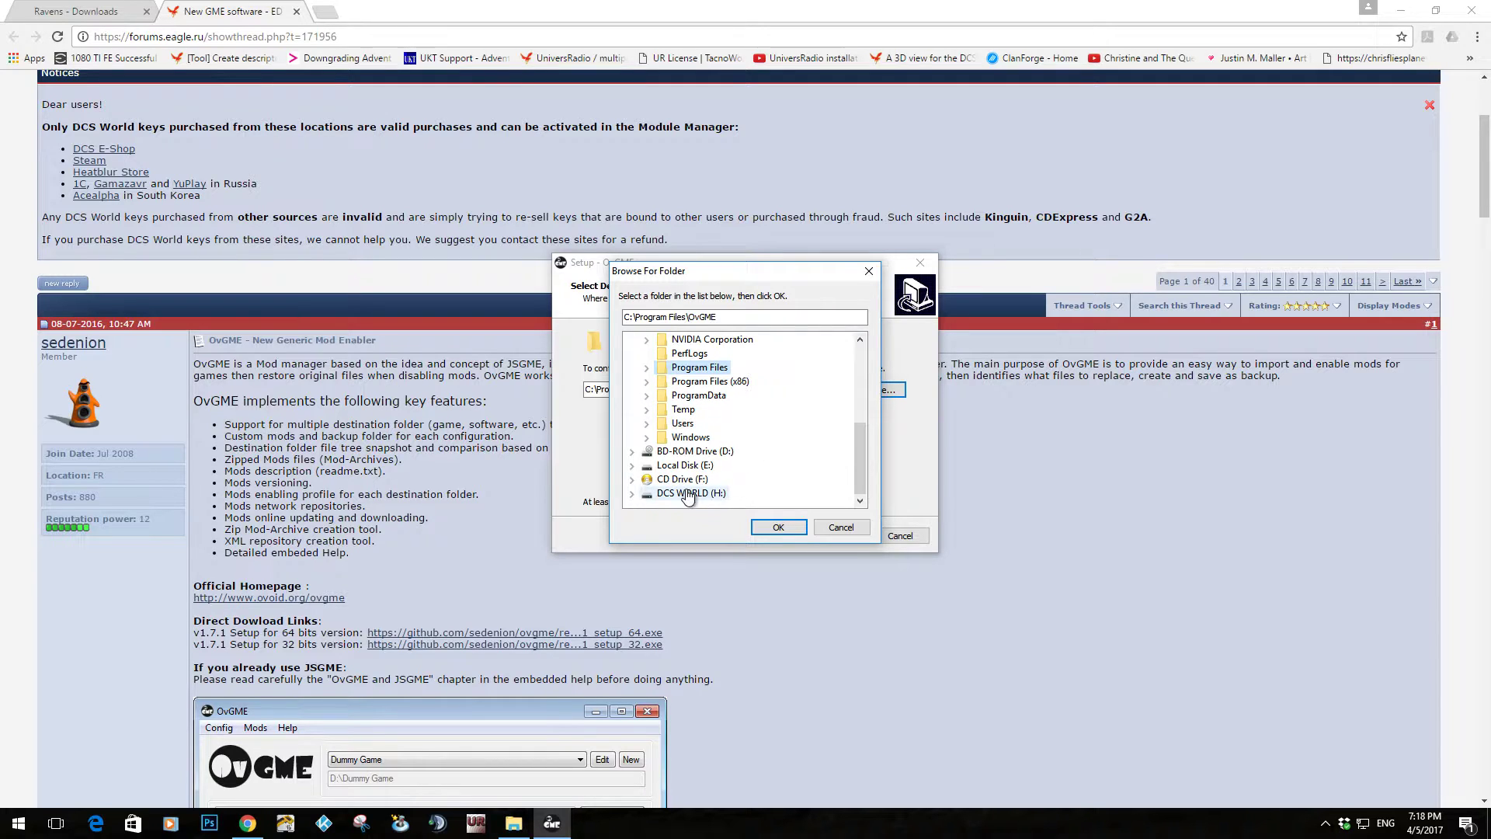
left_click(689, 497)
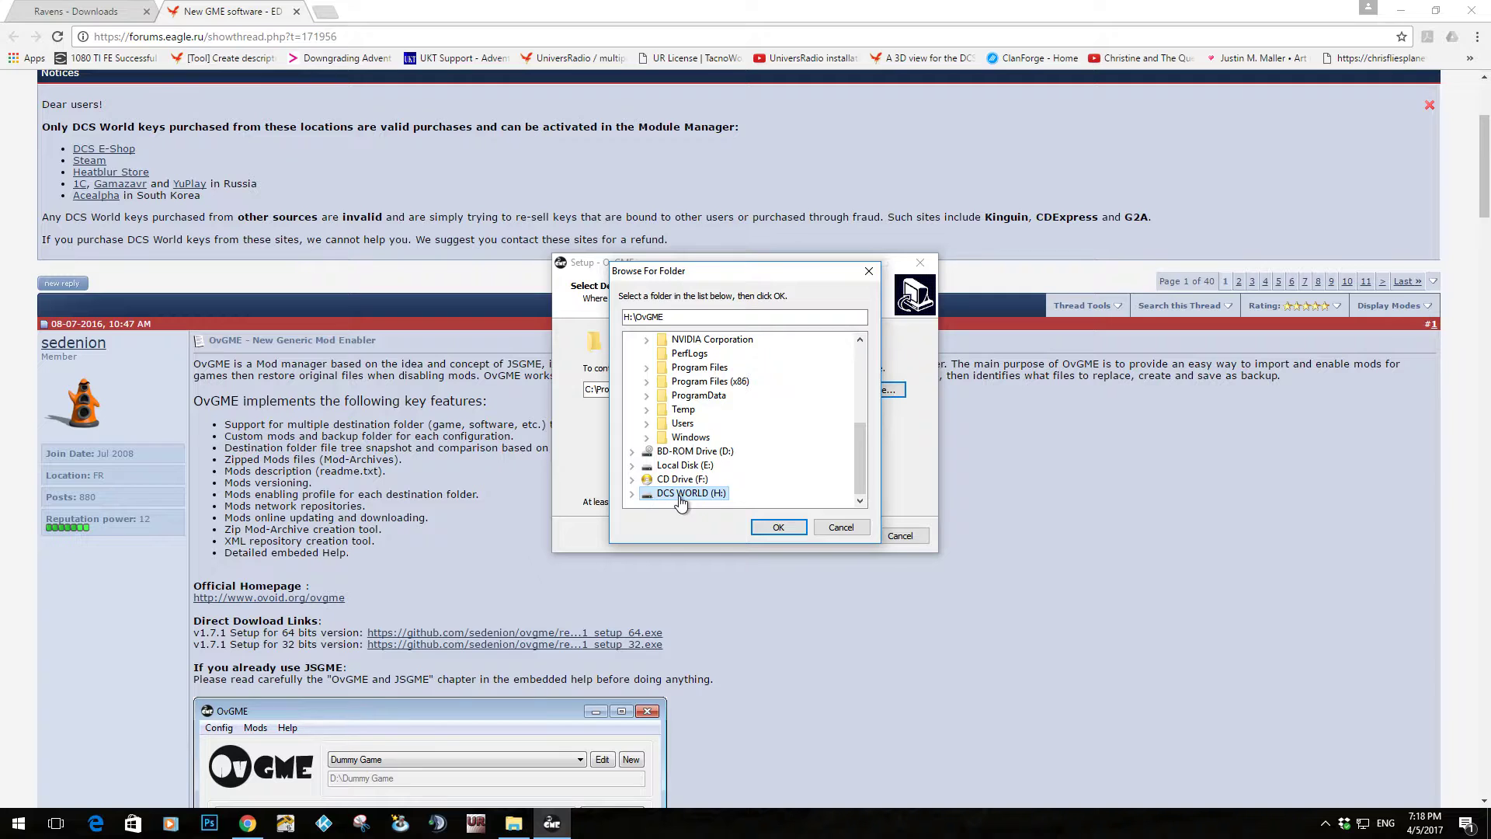
left_click(775, 534)
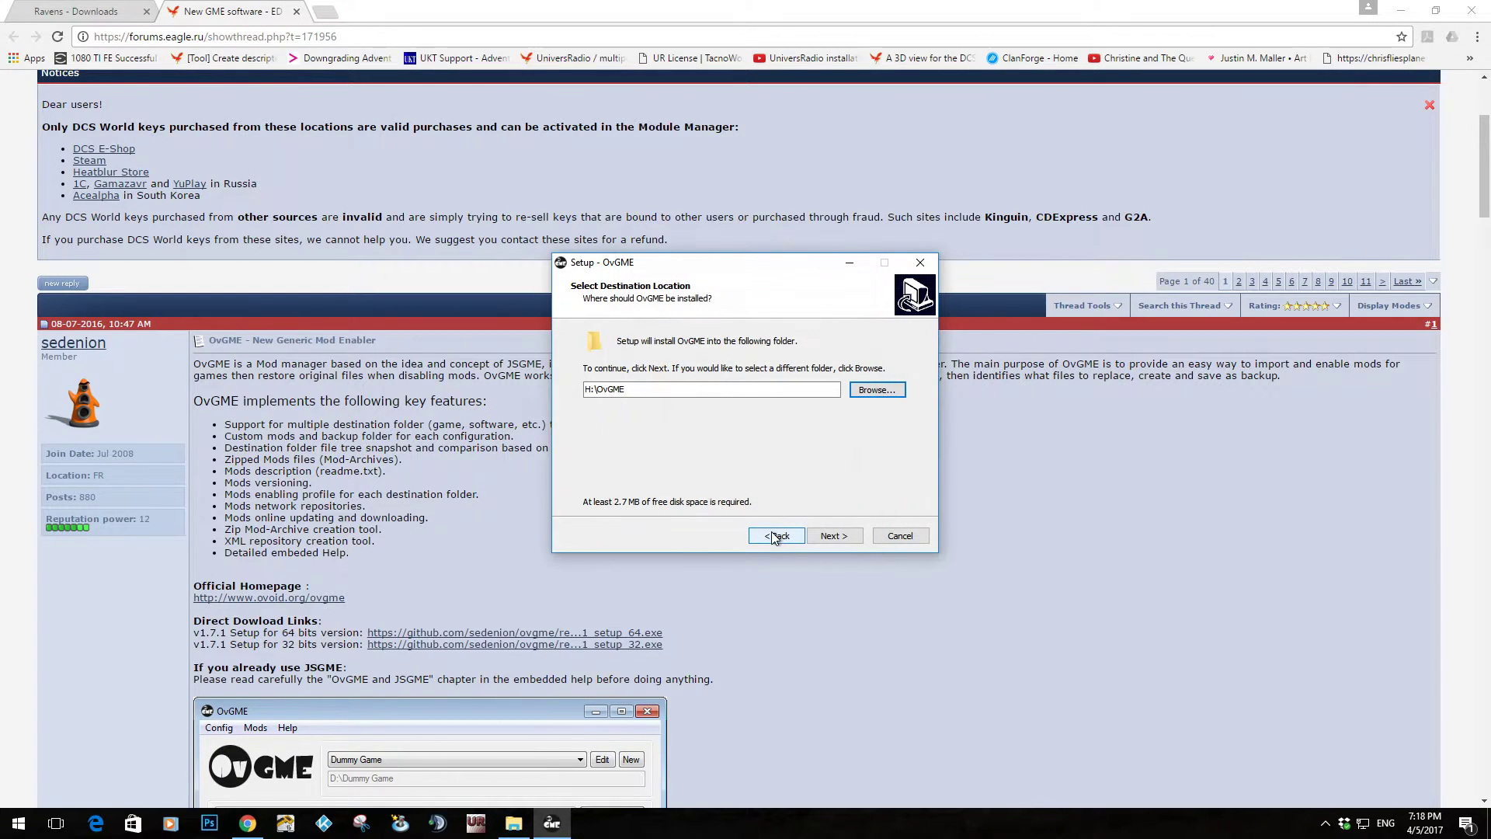
left_click(825, 537)
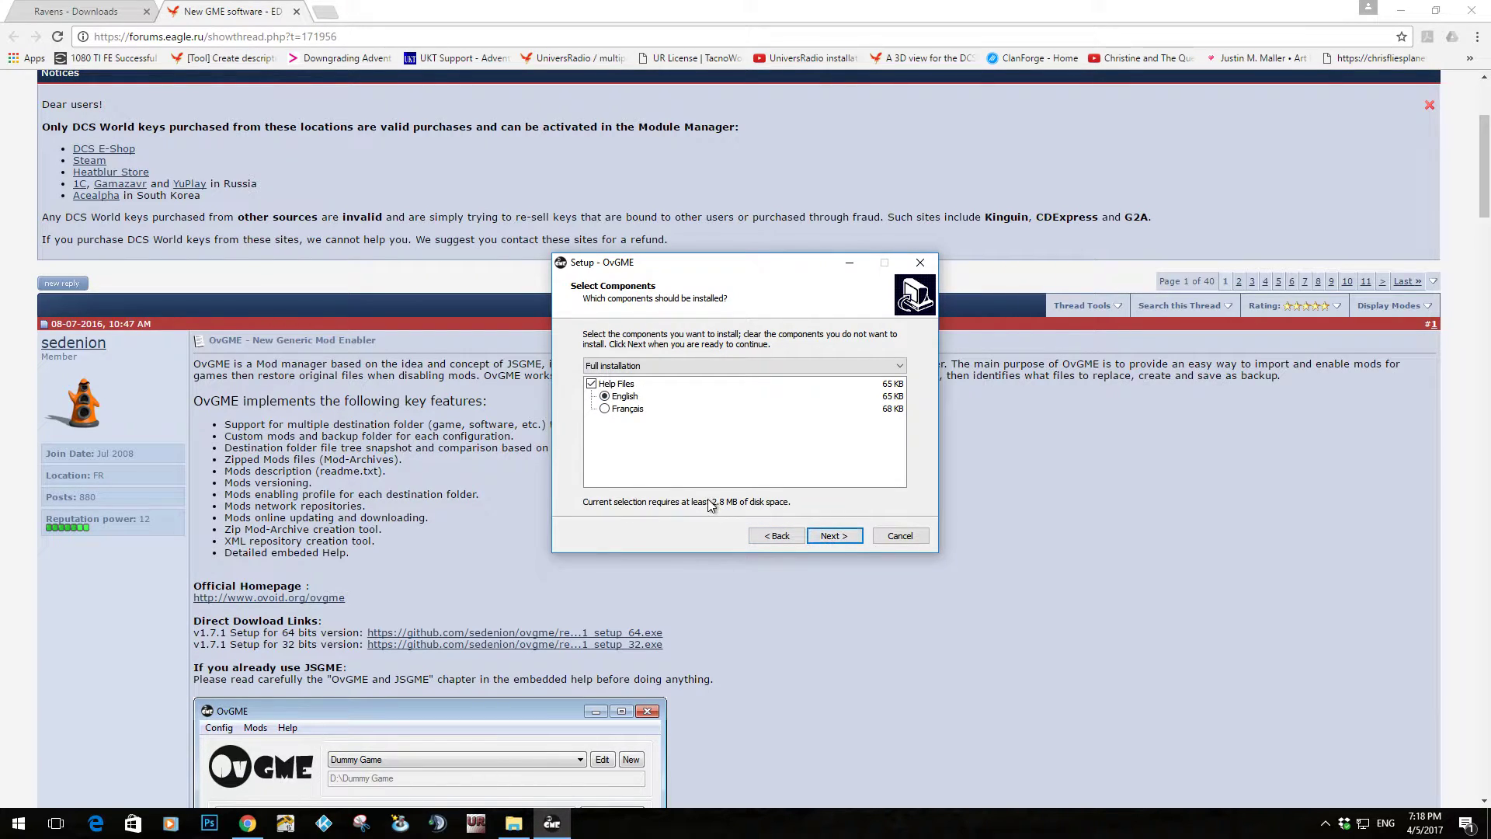
Install OvGME in full with English help files and a desktop shortcut, and launch it when setup finishes.
left_click(835, 538)
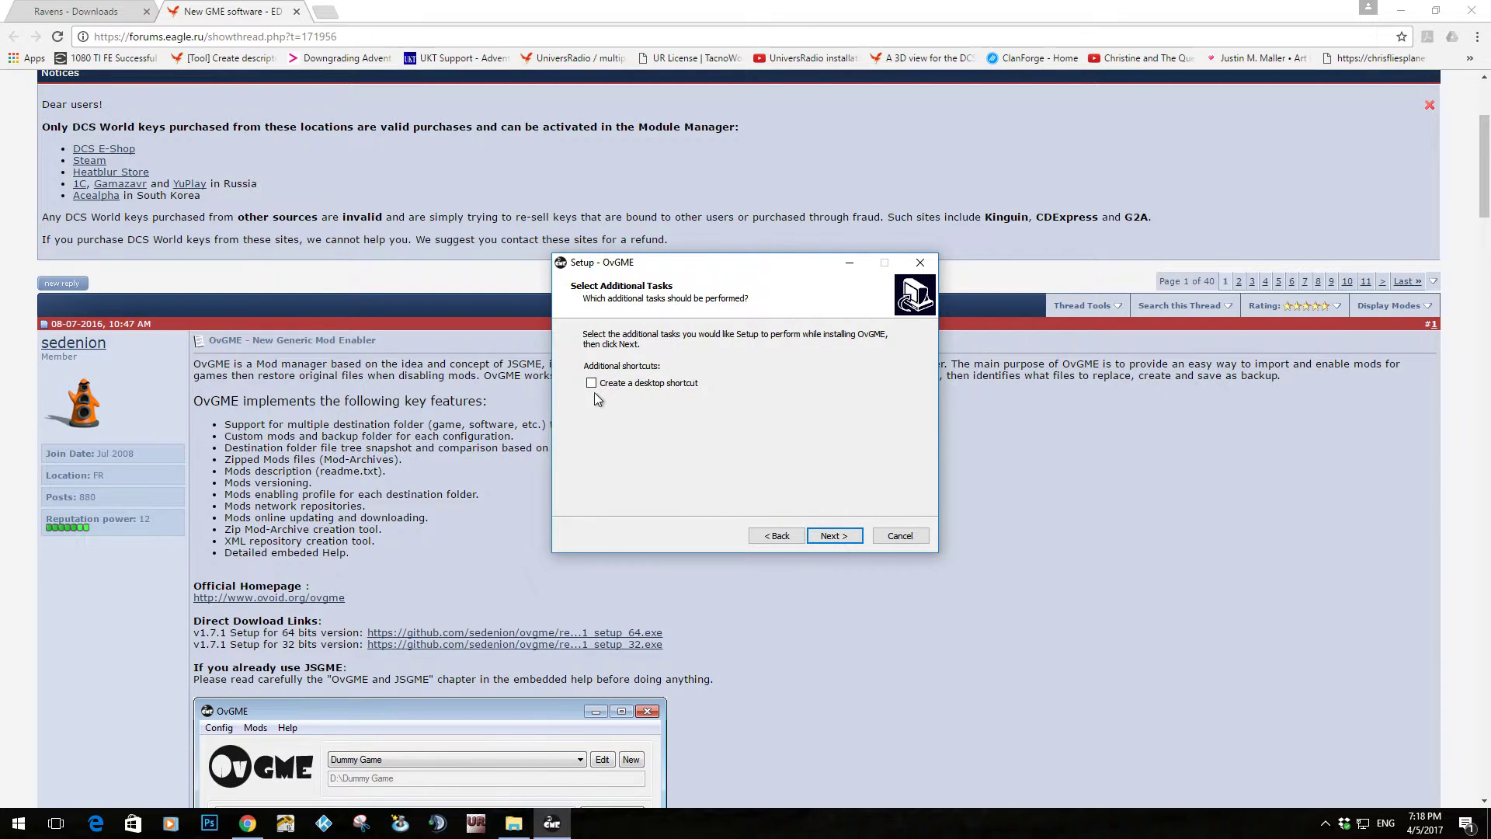
left_click(835, 537)
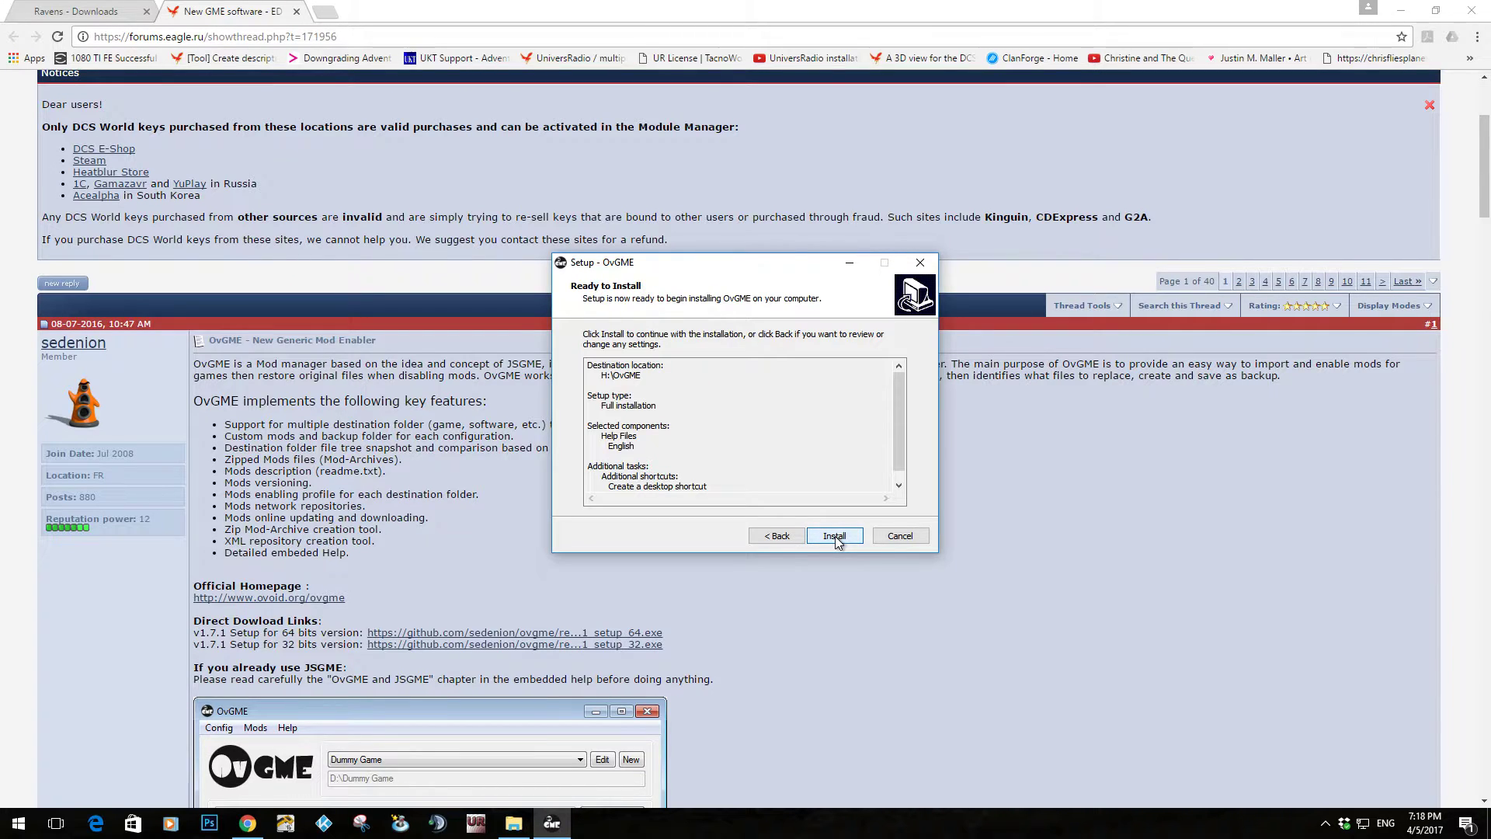
left_click(835, 538)
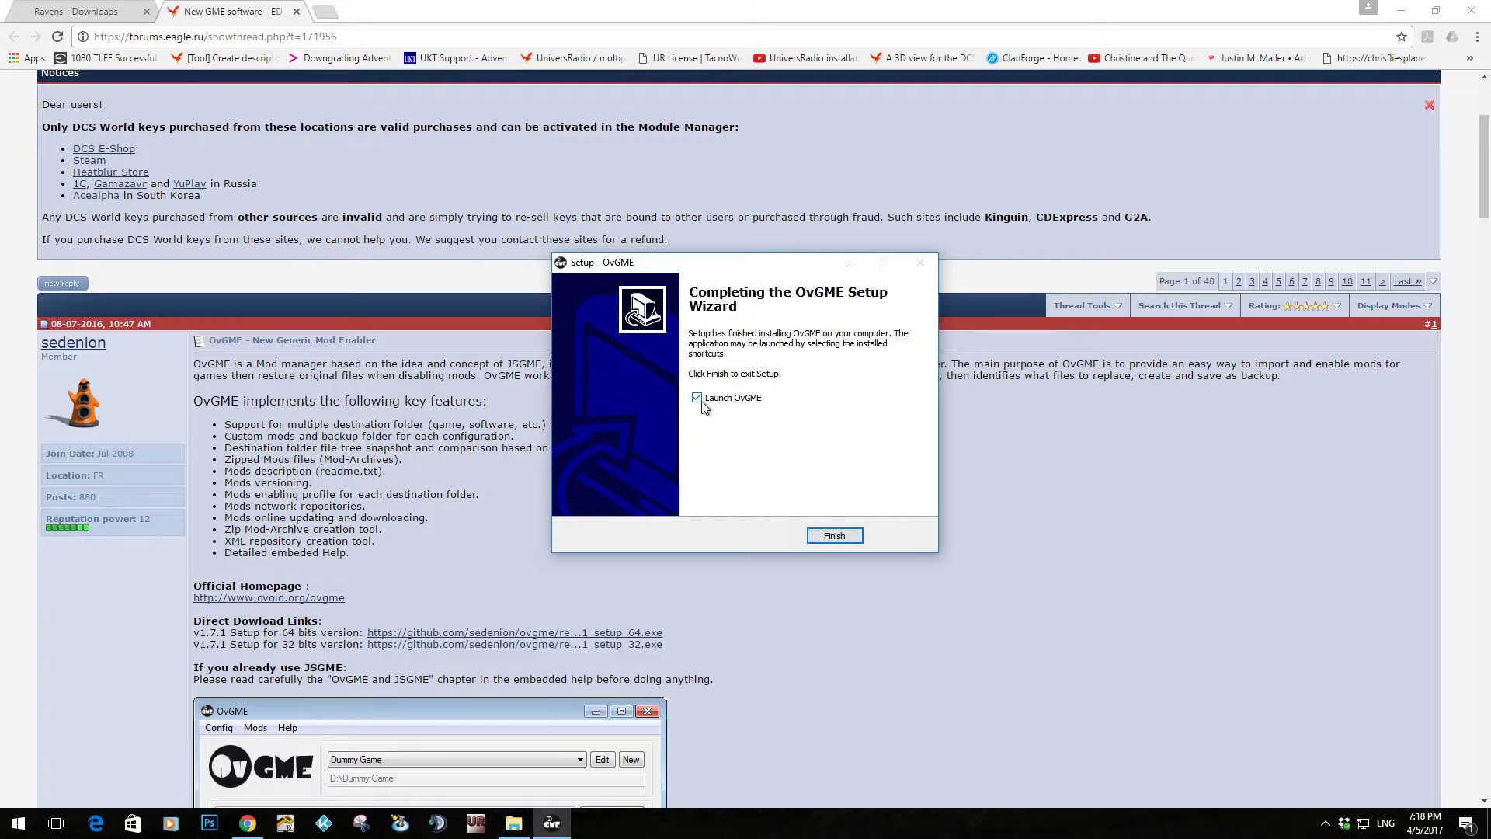
left_click(822, 537)
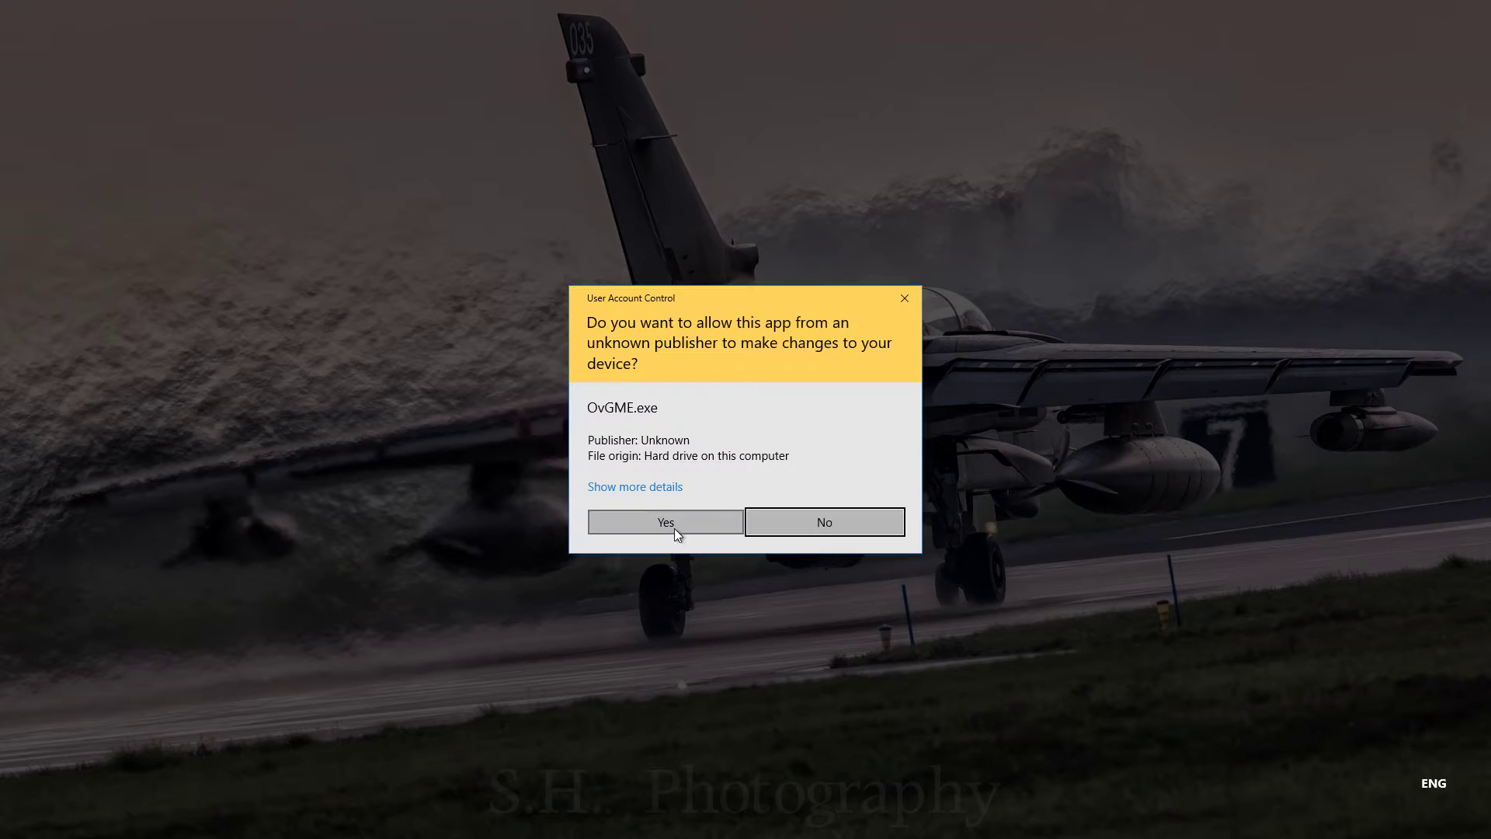
left_click(666, 522)
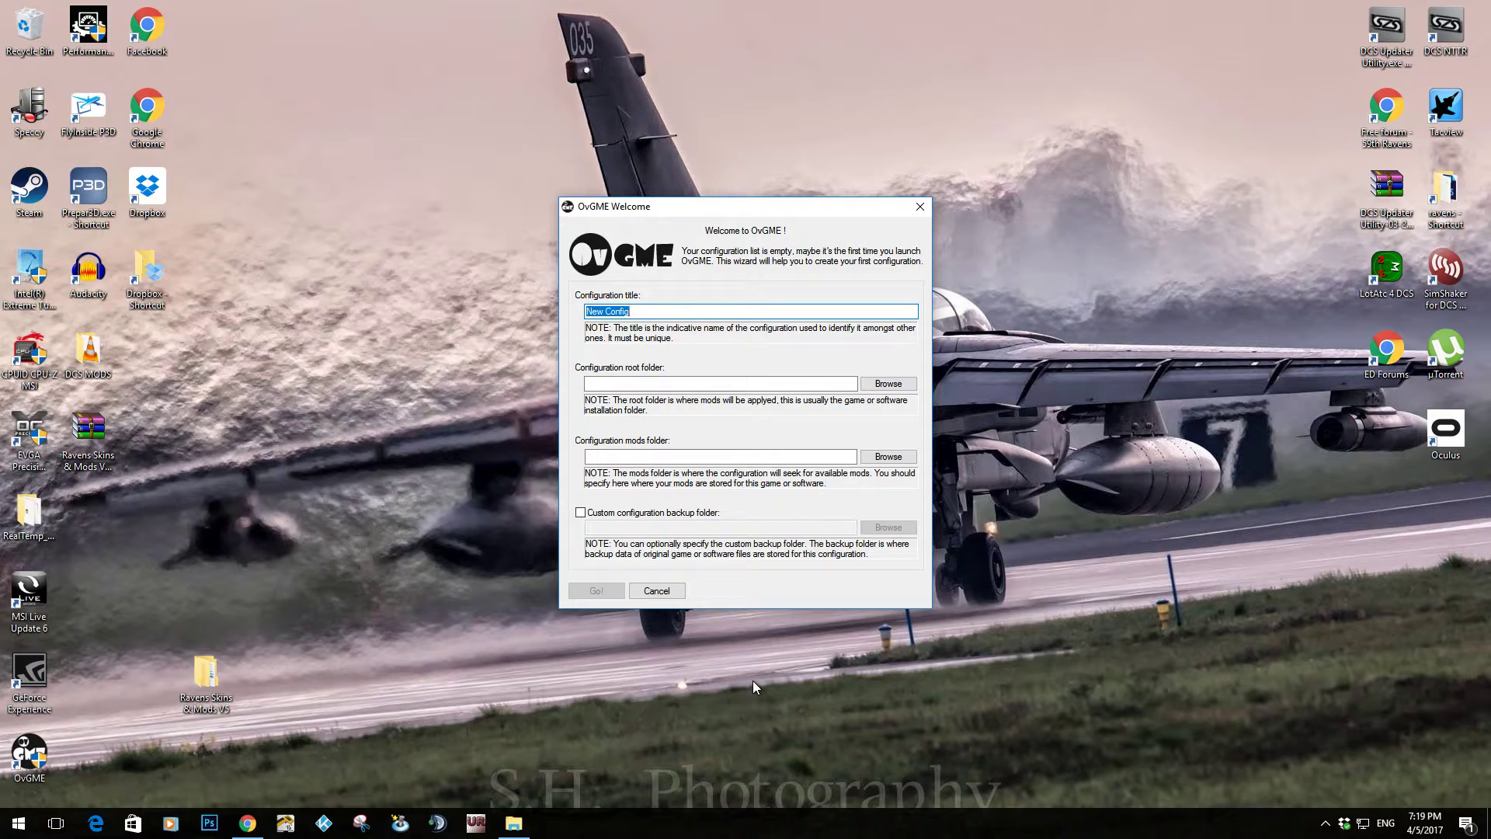
Switch to File Explorer, open the DCS World folder on the DCS WORLD (H:) drive and delete its existing _mods folder.
left_click(513, 823)
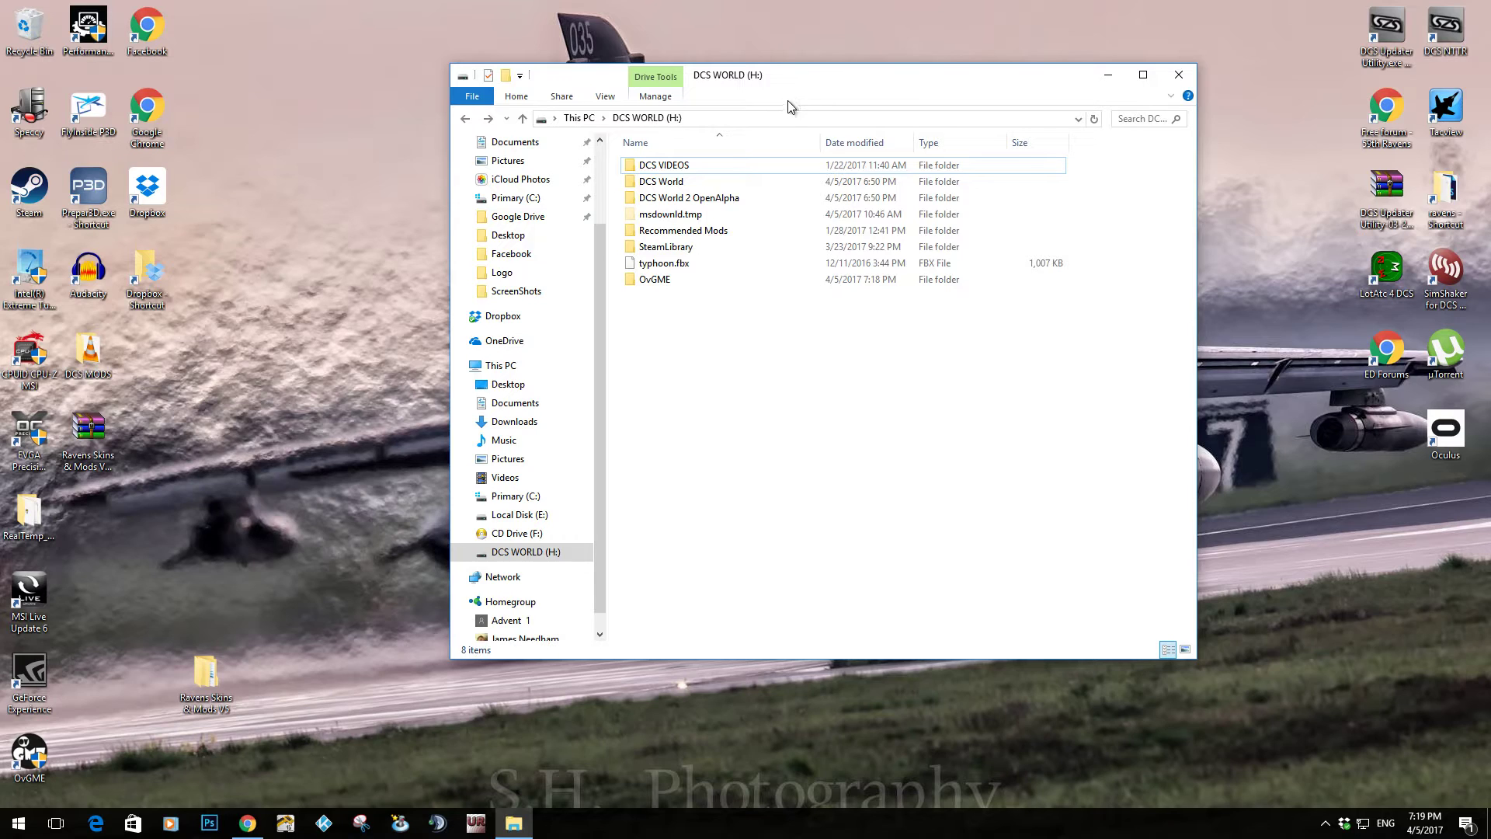
left_click_drag(787, 100, 770, 120)
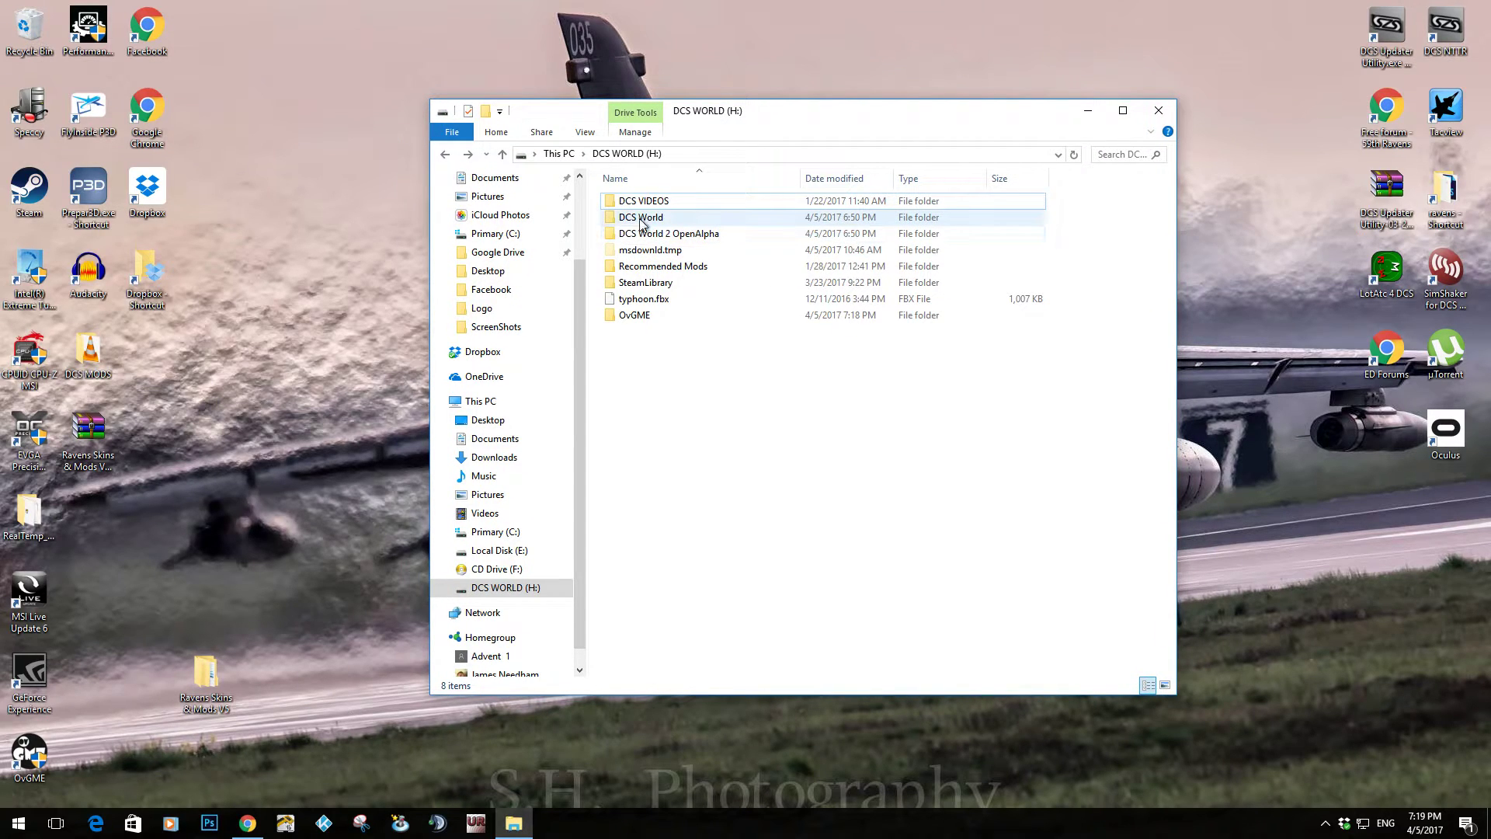
mouse_move(666, 225)
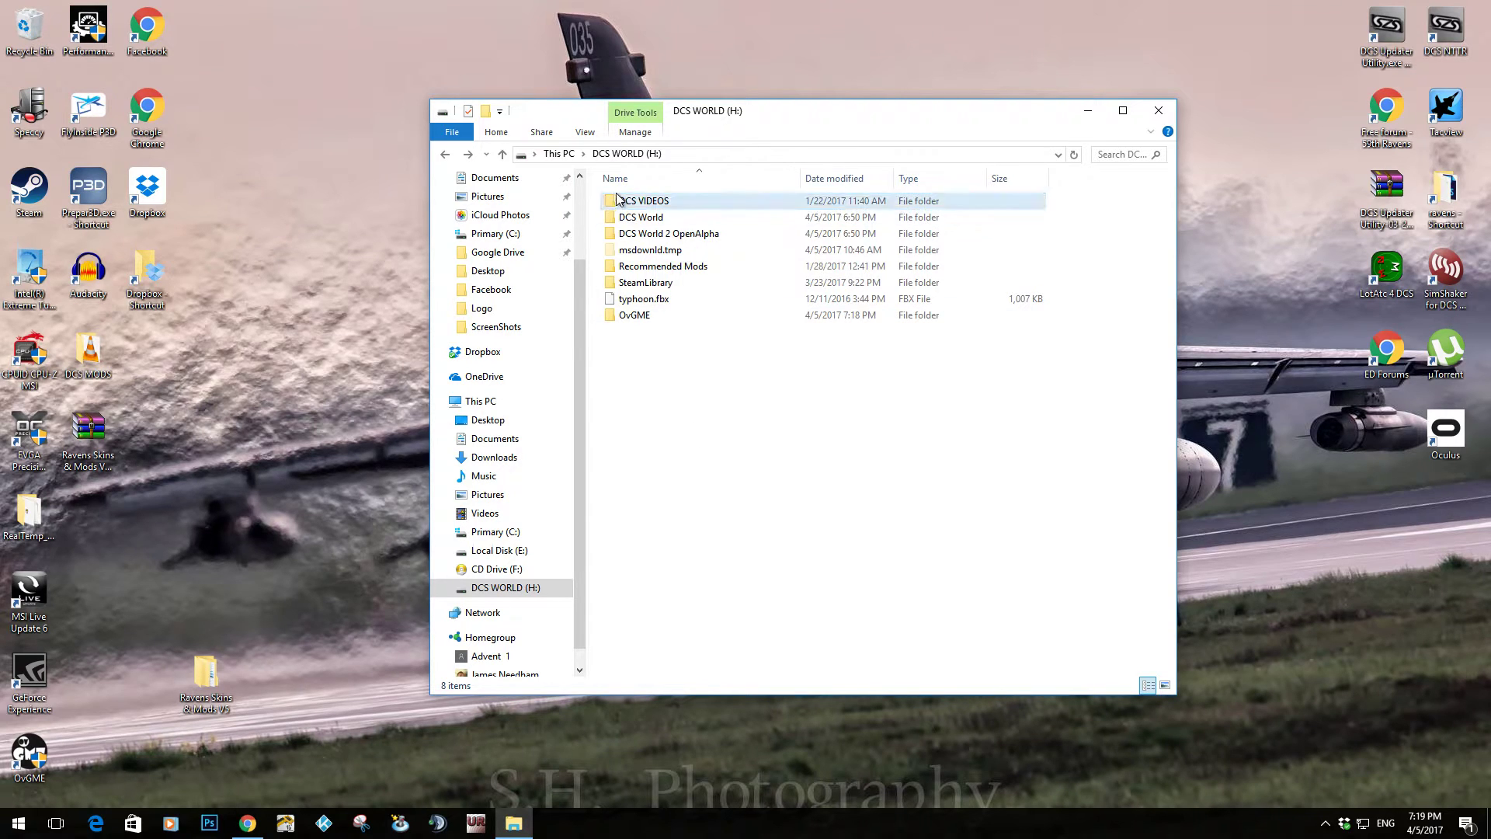
double_click(678, 226)
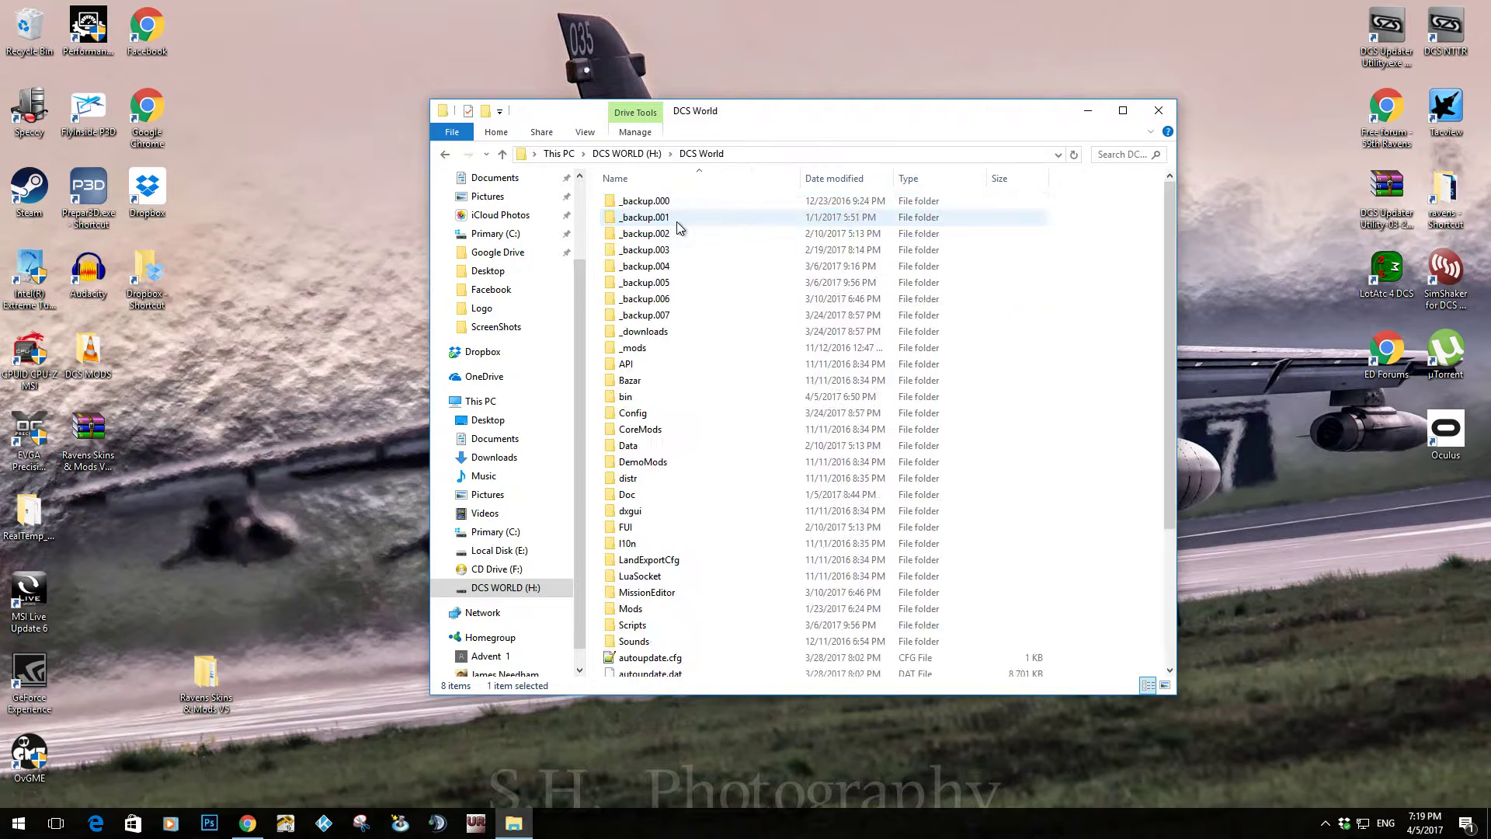
left_click(655, 346)
key("Delete")
Look into the aircraft folder inside the DCS World Mods folder, and return to the DCS World folder.
scroll(634, 397, "down", 3)
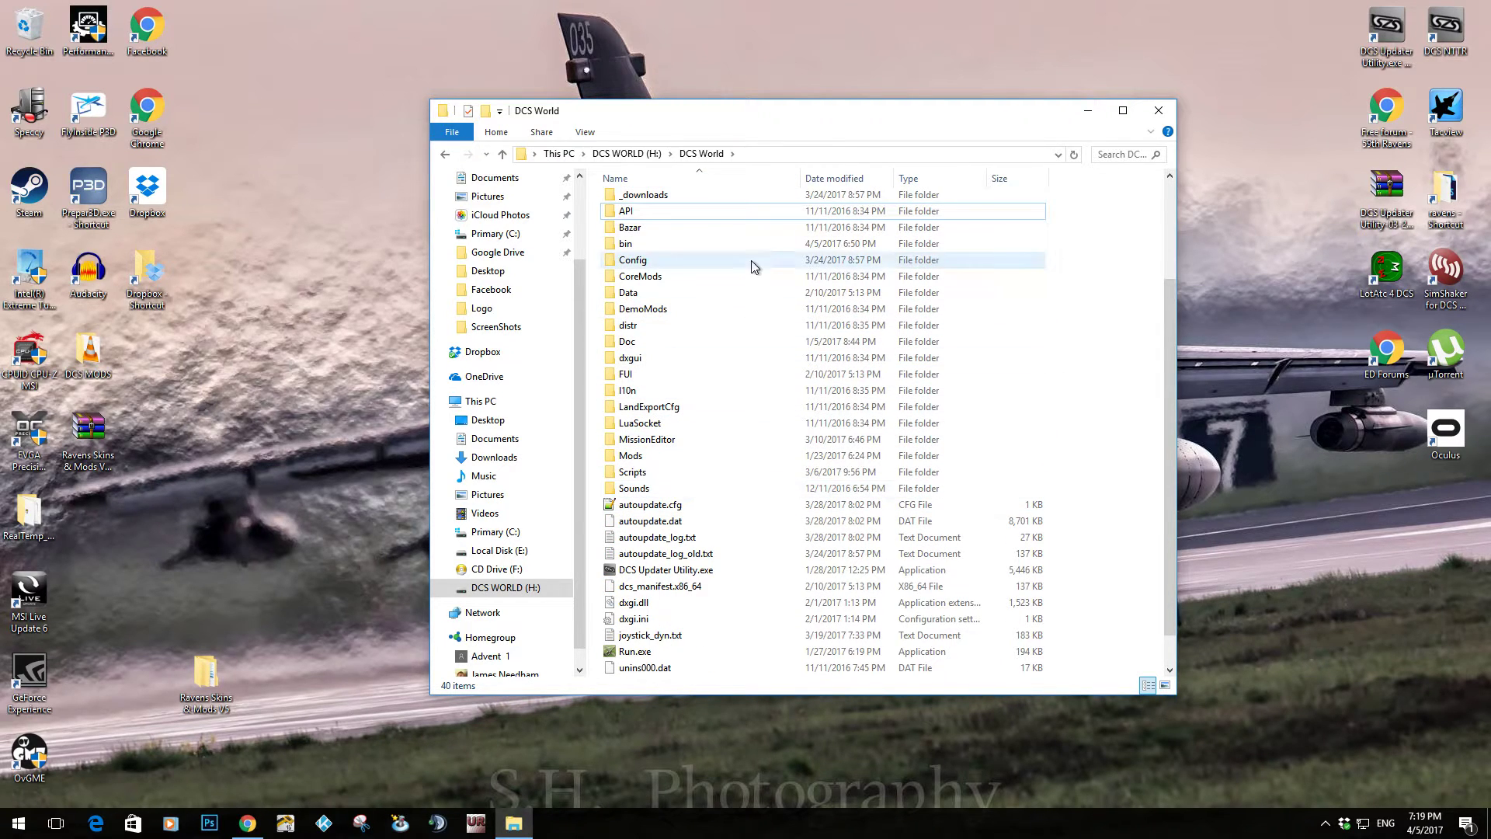
double_click(691, 462)
double_click(669, 205)
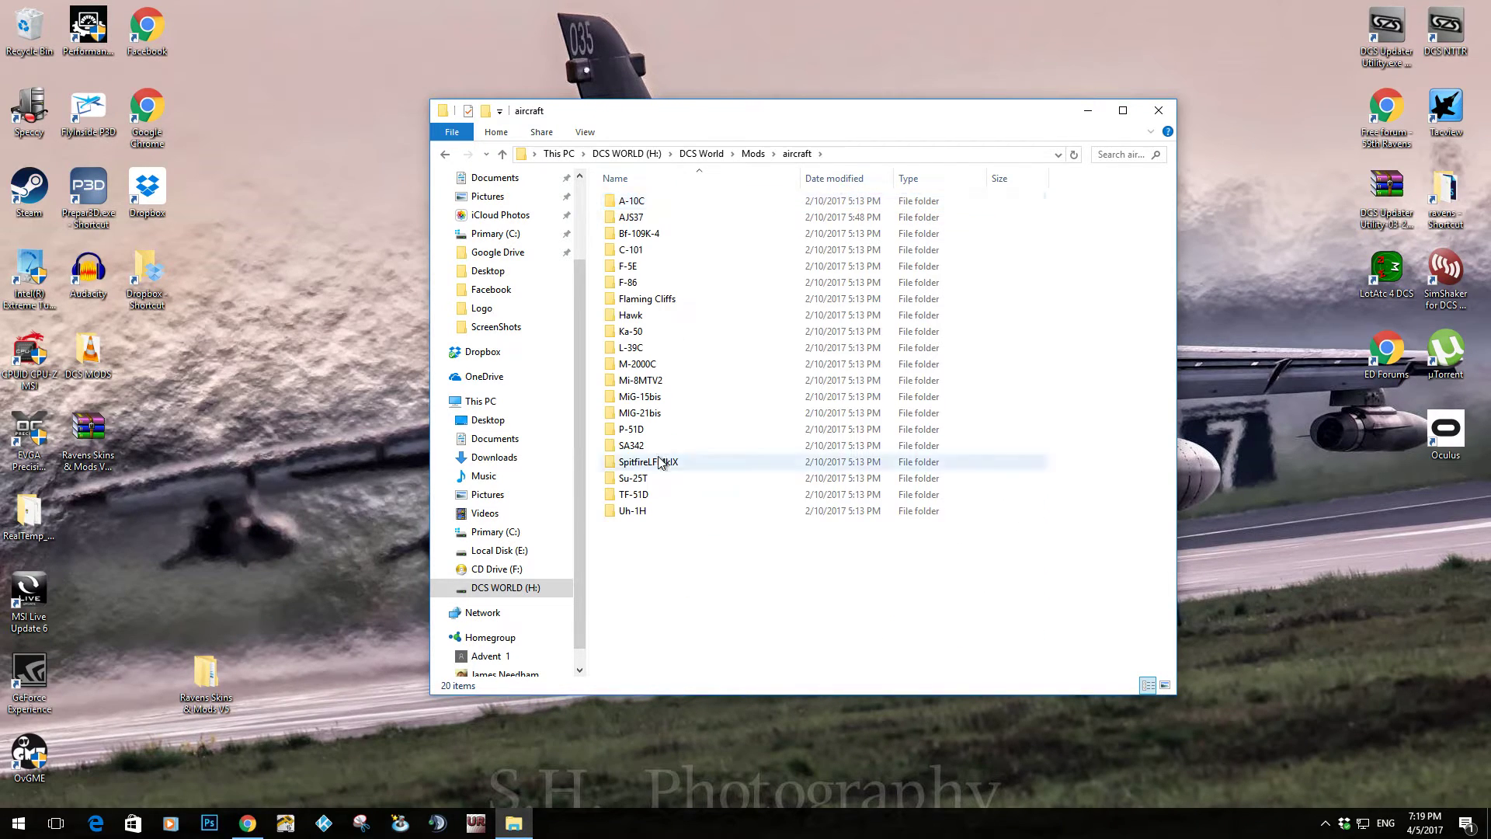
left_click(445, 154)
left_click(445, 155)
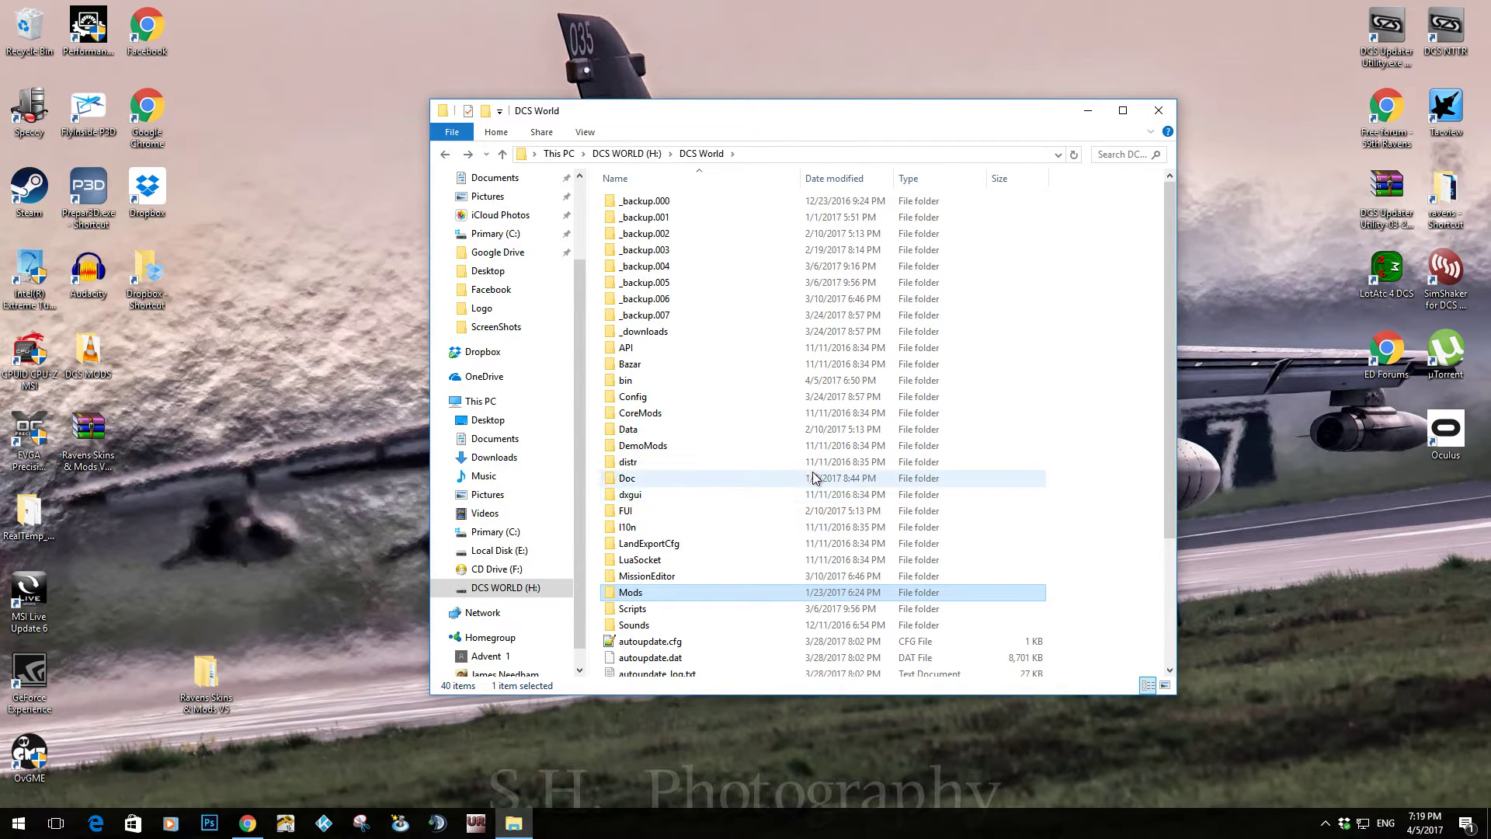
Create a new folder named _mods in the DCS World folder and minimize the File Explorer window.
right_click(1078, 382)
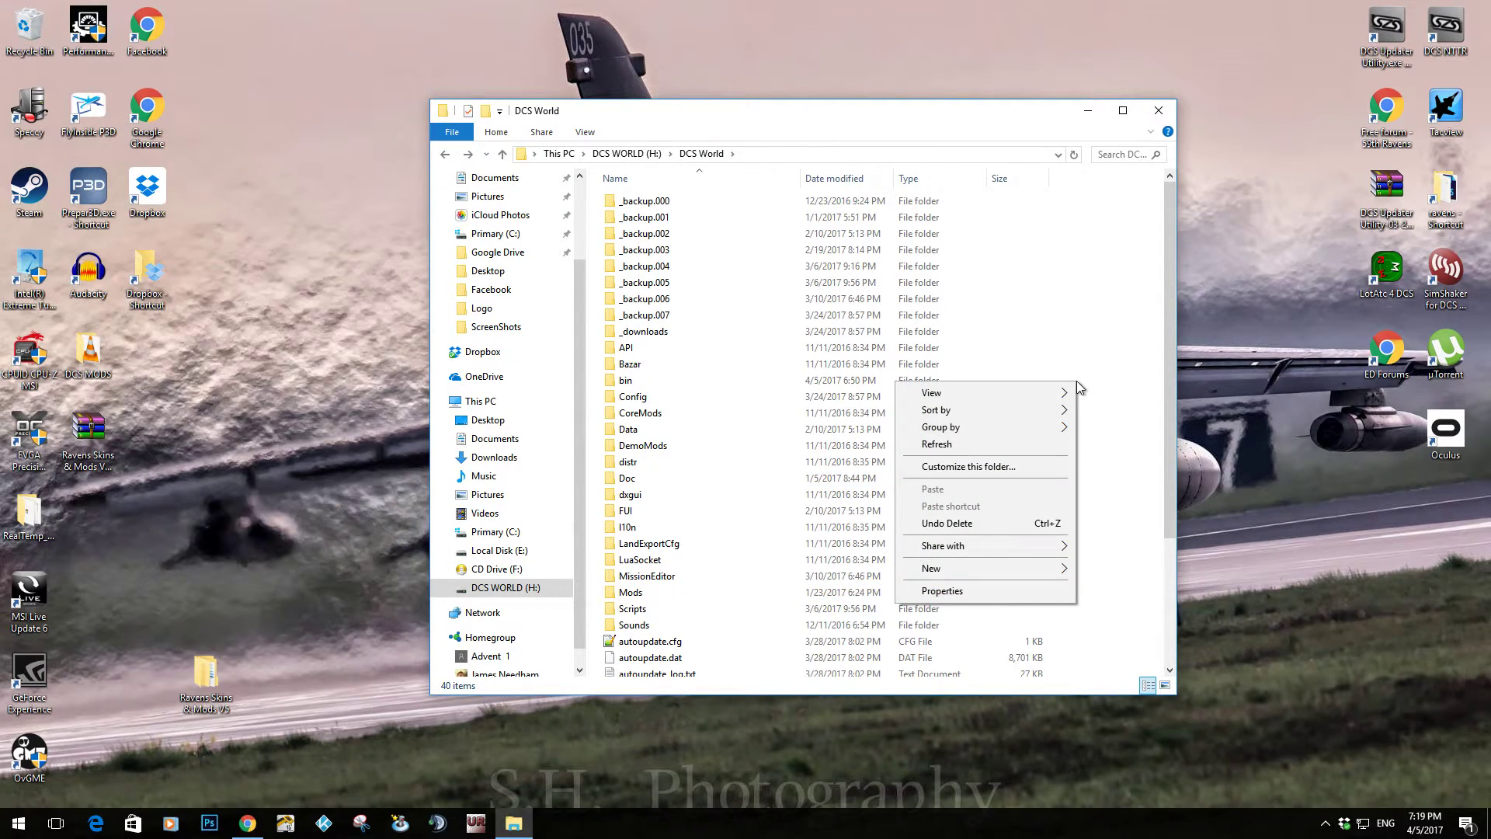
mouse_move(1031, 567)
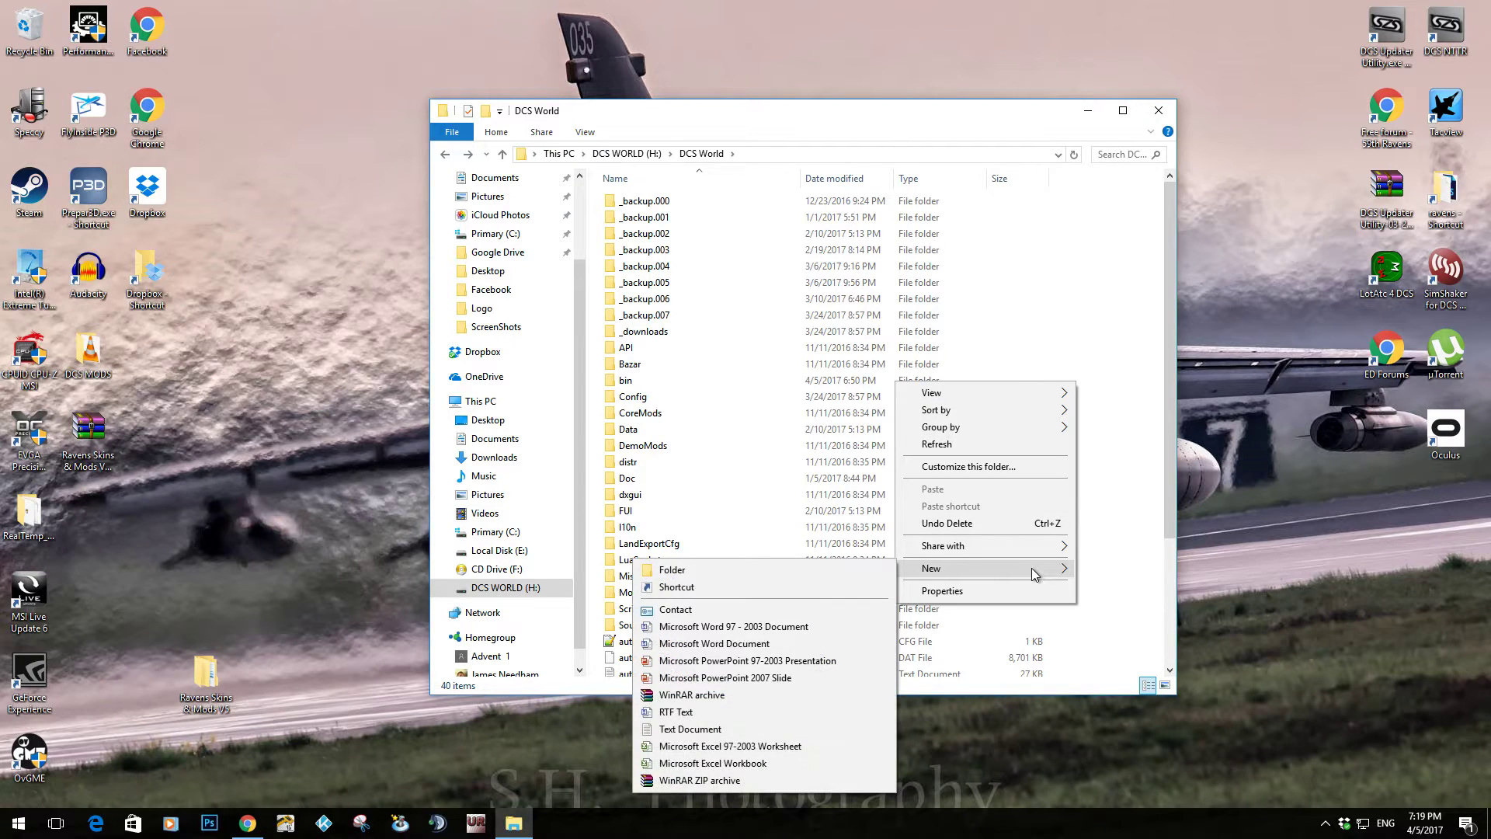
left_click(840, 570)
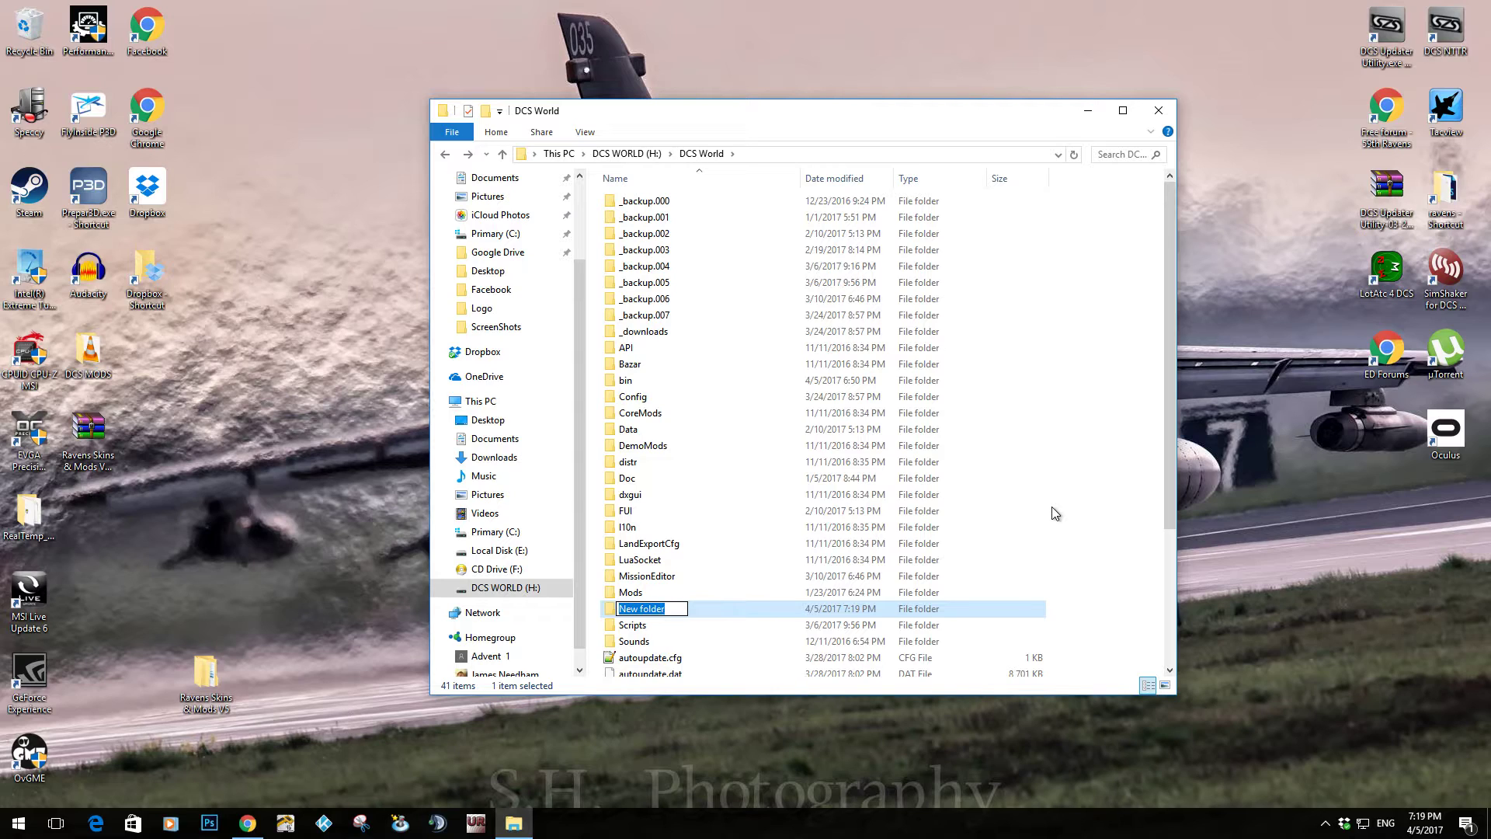
type("_mods")
key("Return")
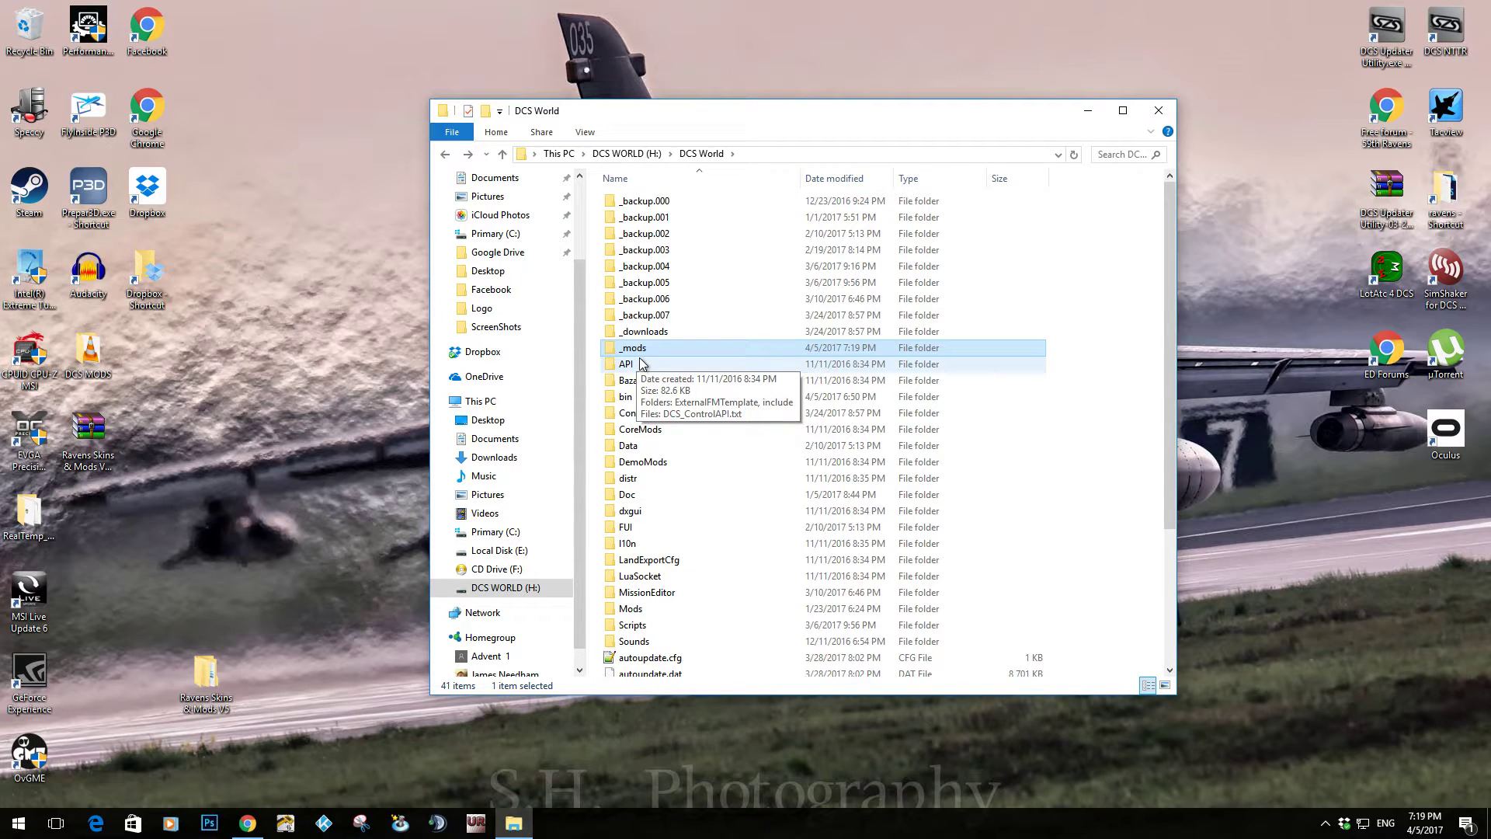
left_click(1089, 114)
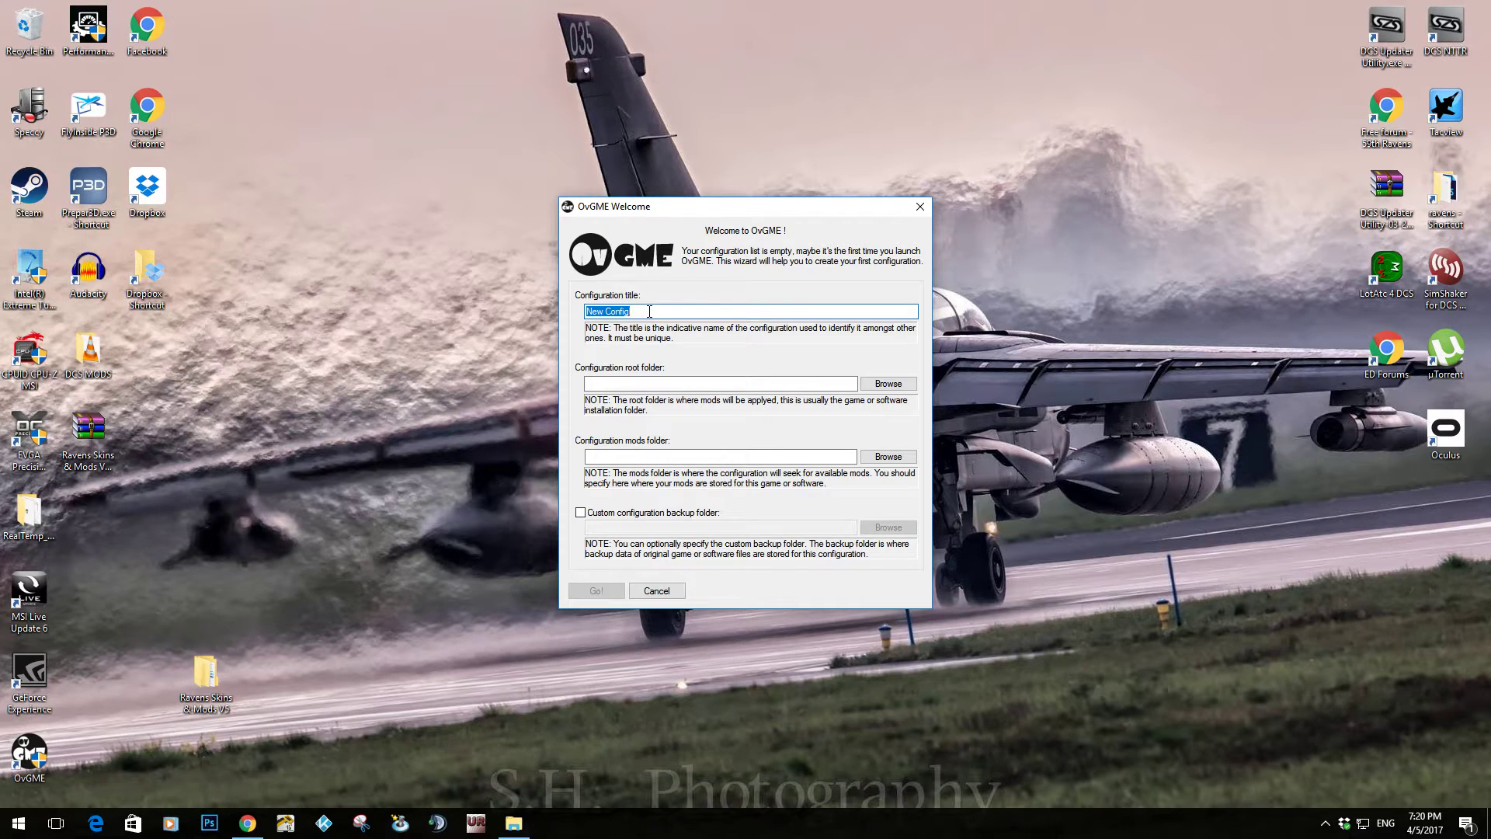
Title the first OvGME configuration 1.5 and set its root folder to H:\DCS World.
type("1.5")
left_click(888, 383)
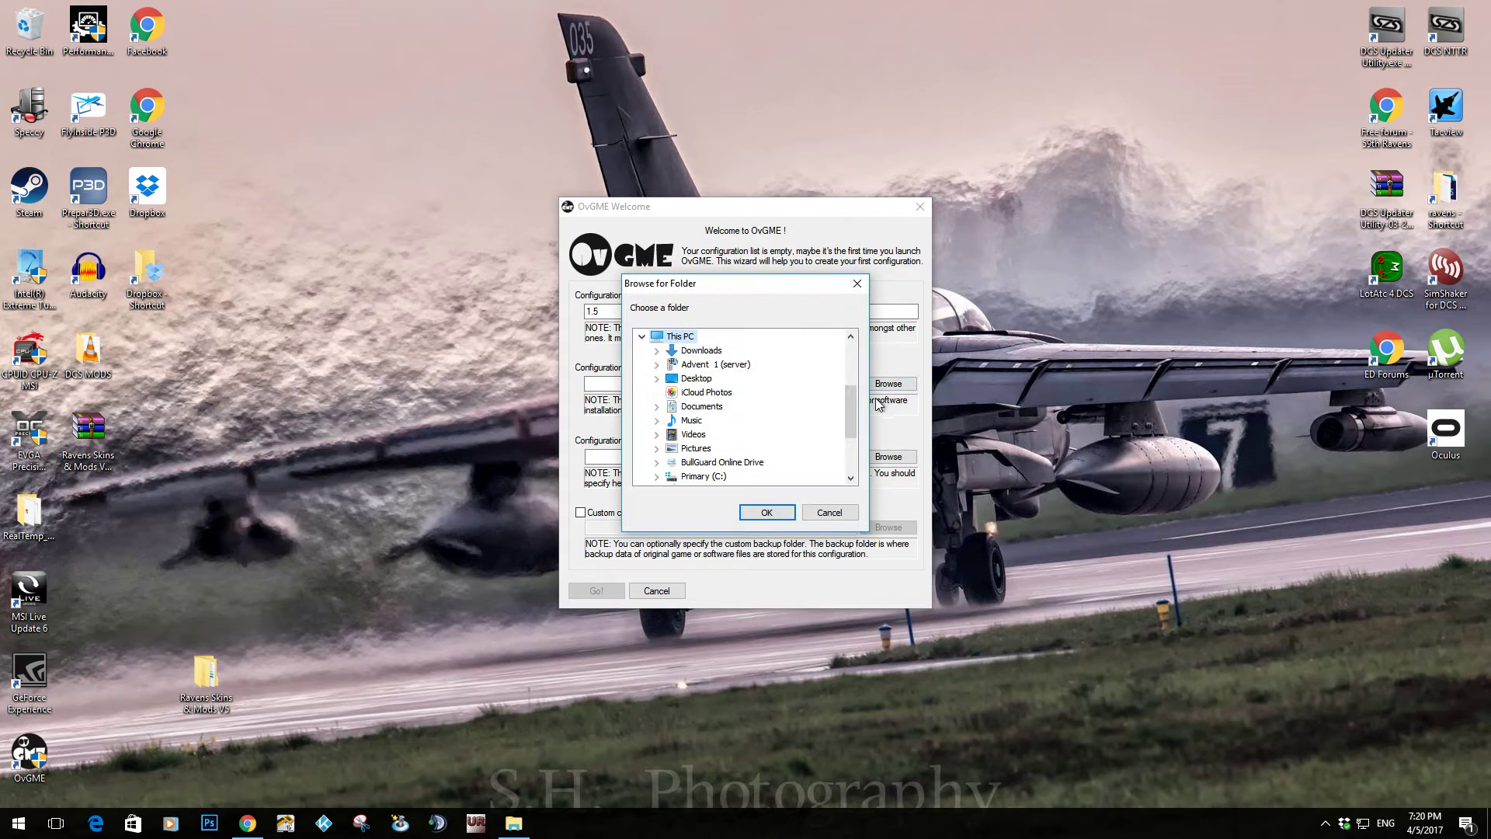
left_click_drag(851, 414, 852, 448)
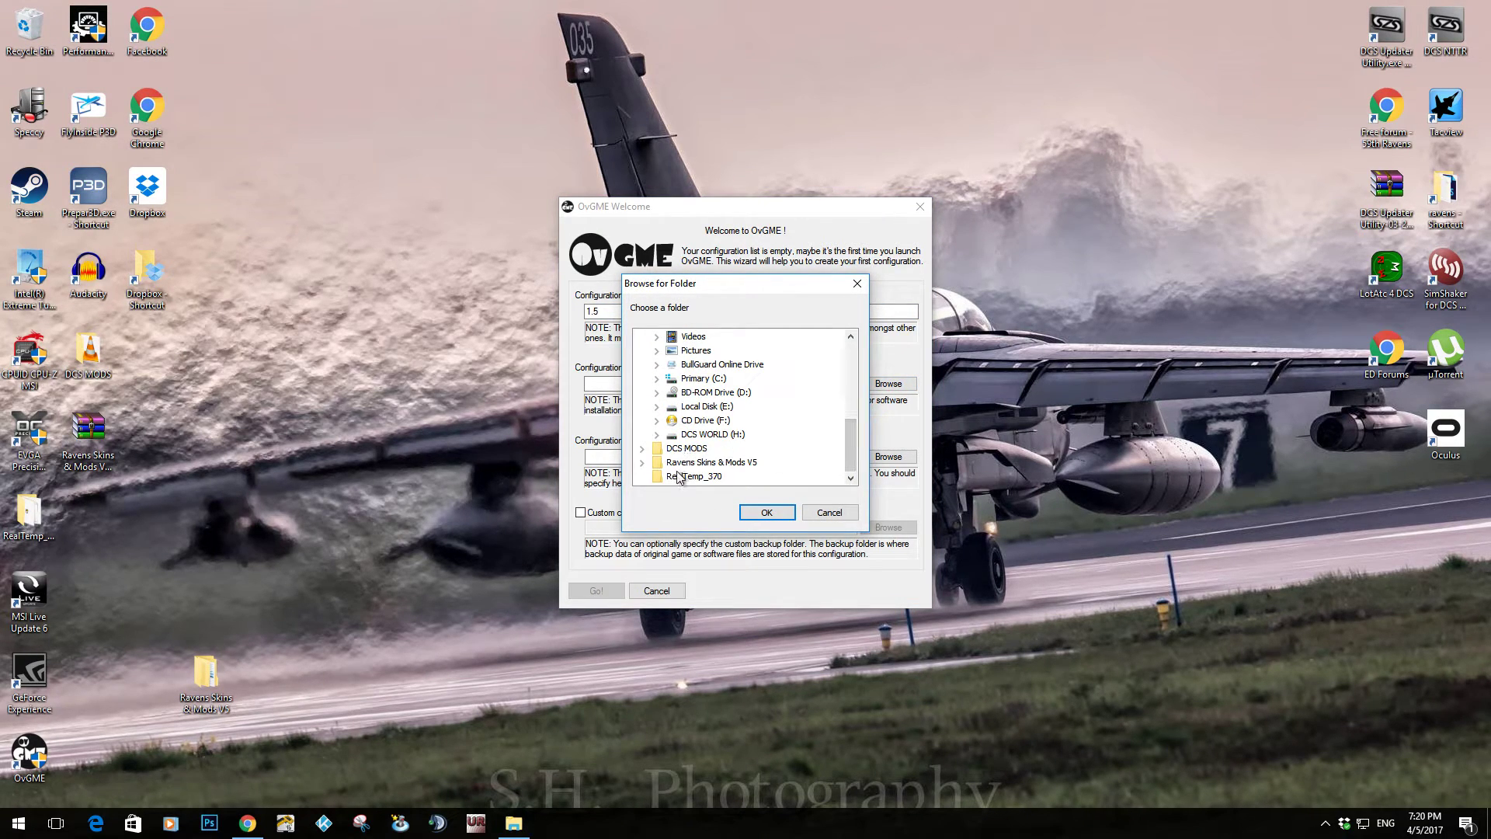
left_click(657, 435)
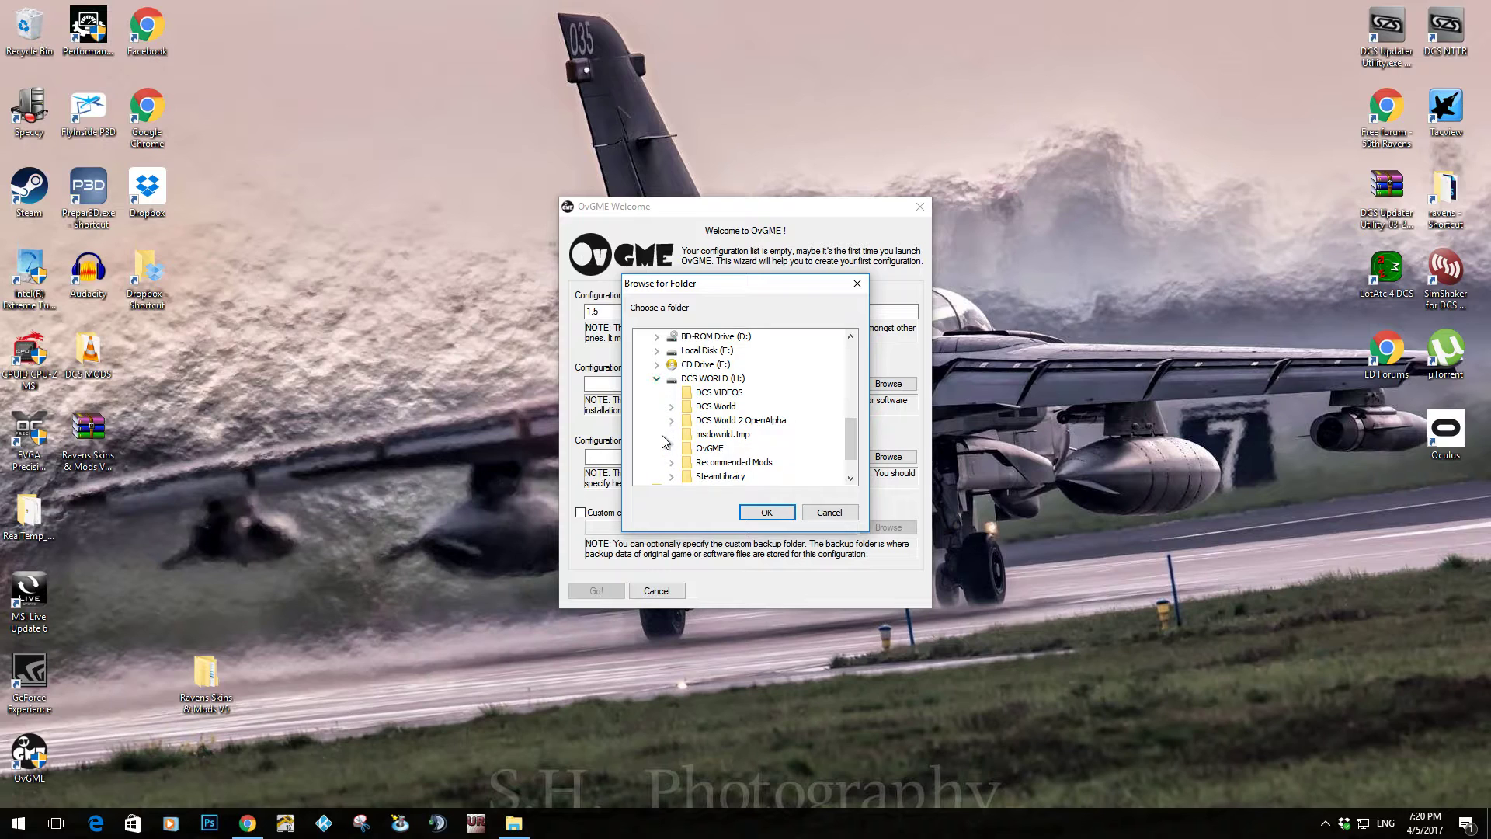
left_click(715, 408)
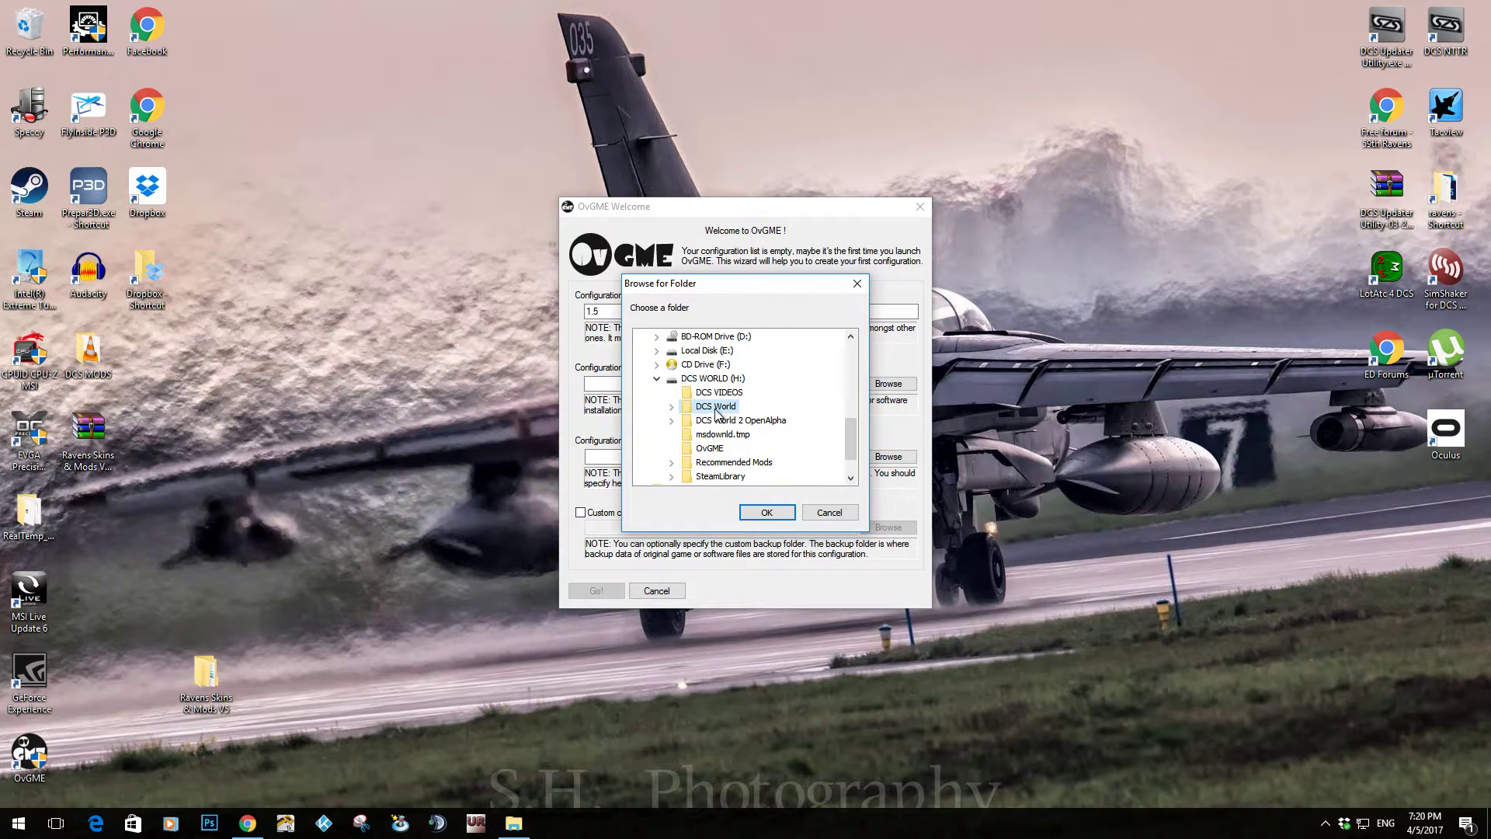
left_click(766, 514)
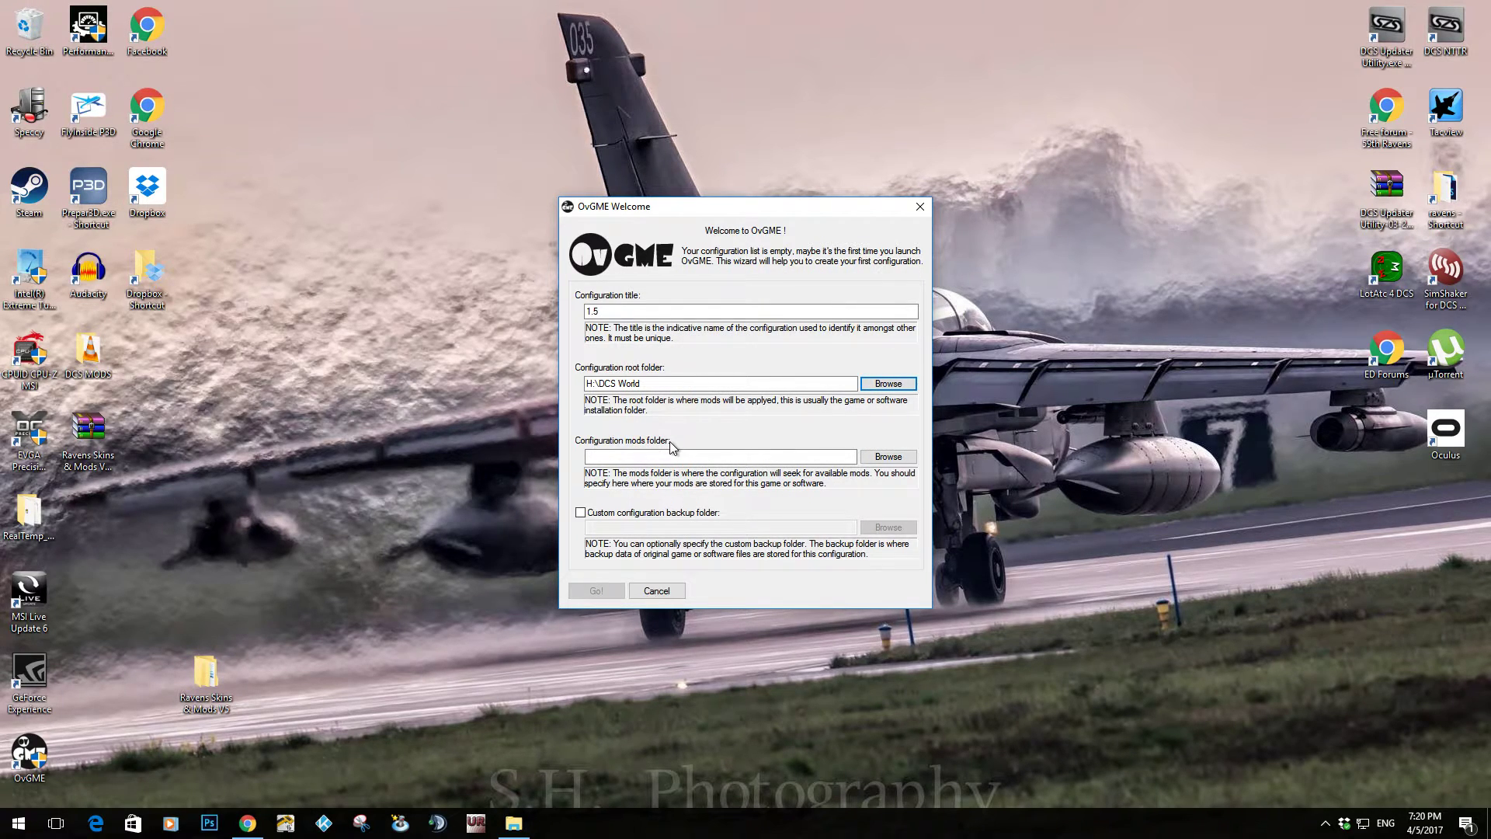
Set the configuration's mods folder to H:\DCS World\_mods, leave the custom backup folder off and create the configuration.
left_click(880, 458)
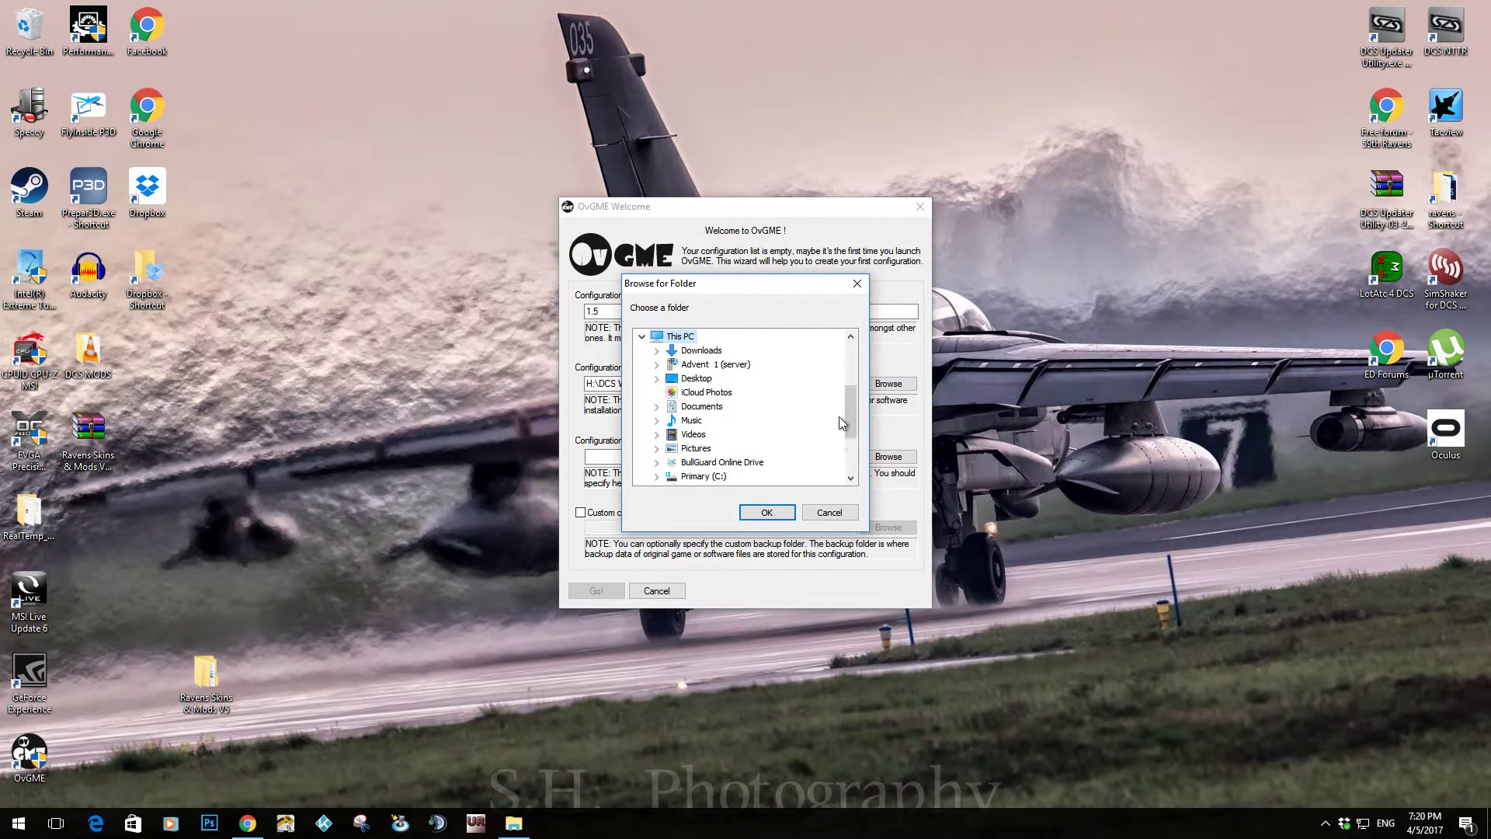
scroll(846, 428, "down", 5)
scroll(851, 437, "down", 1)
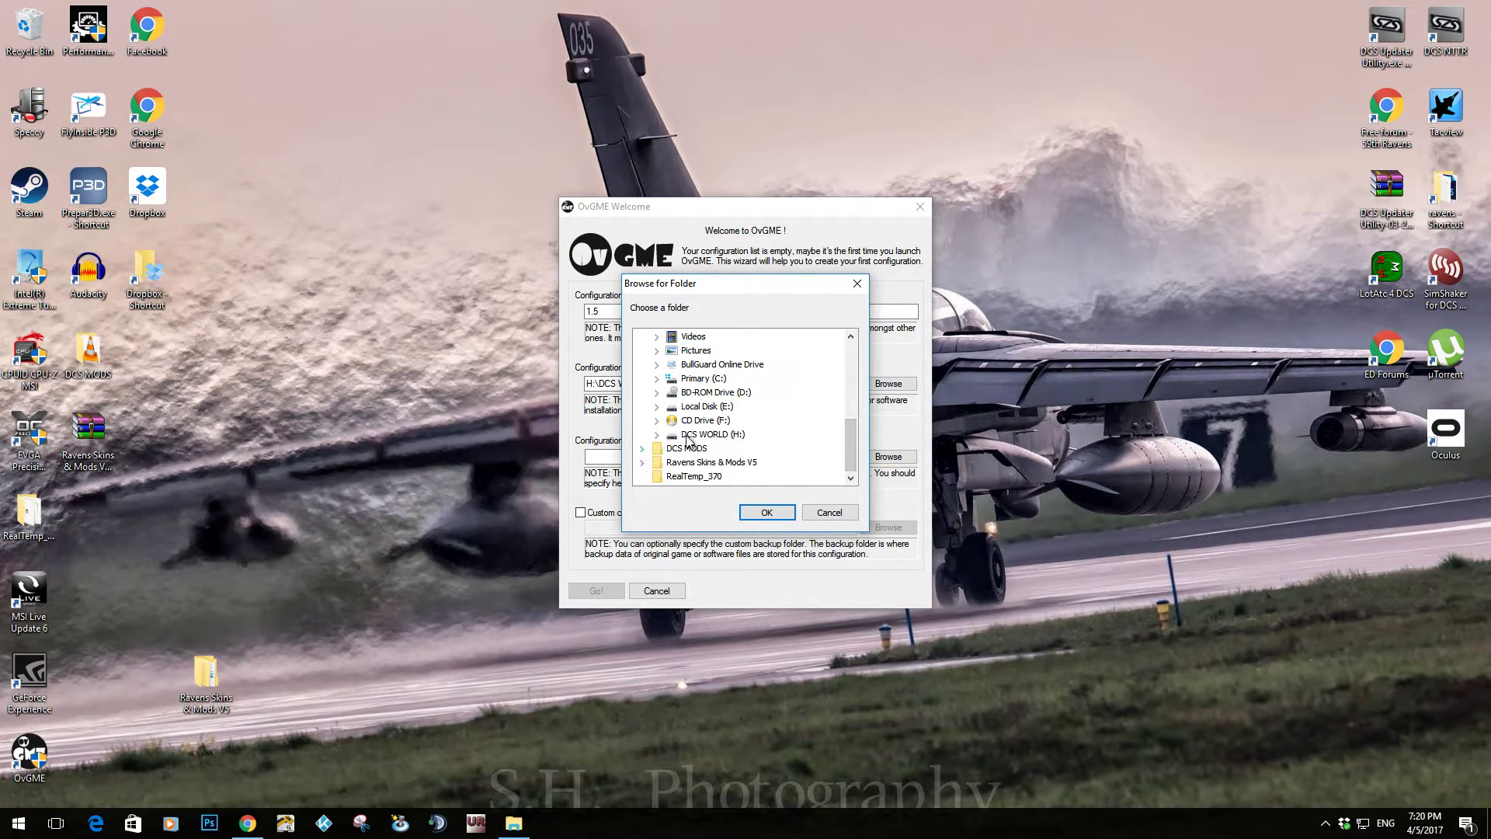
left_click(657, 435)
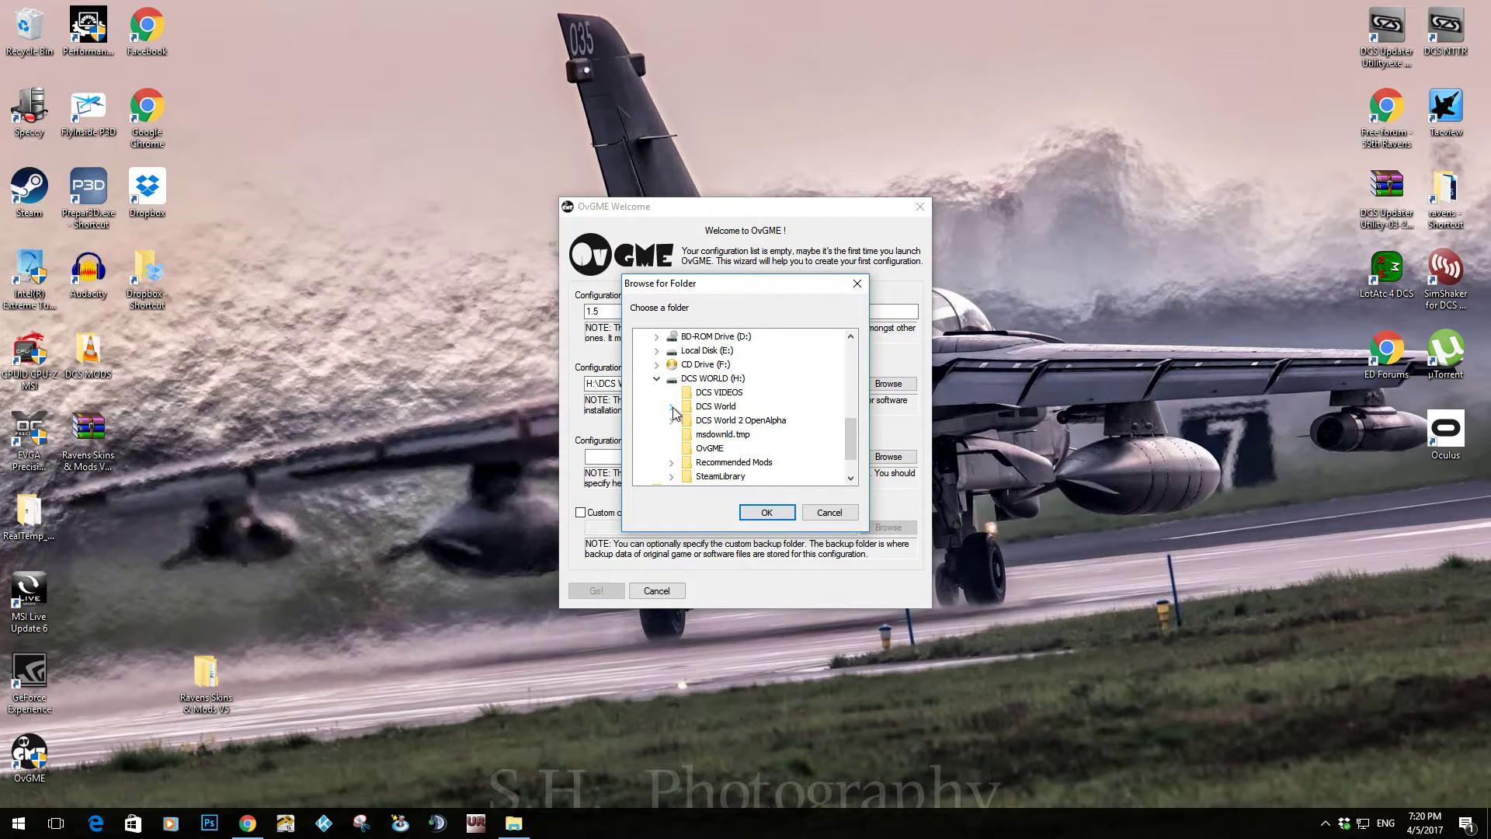
left_click(672, 412)
scroll(733, 435, "down", 4)
scroll(733, 436, "down", 3)
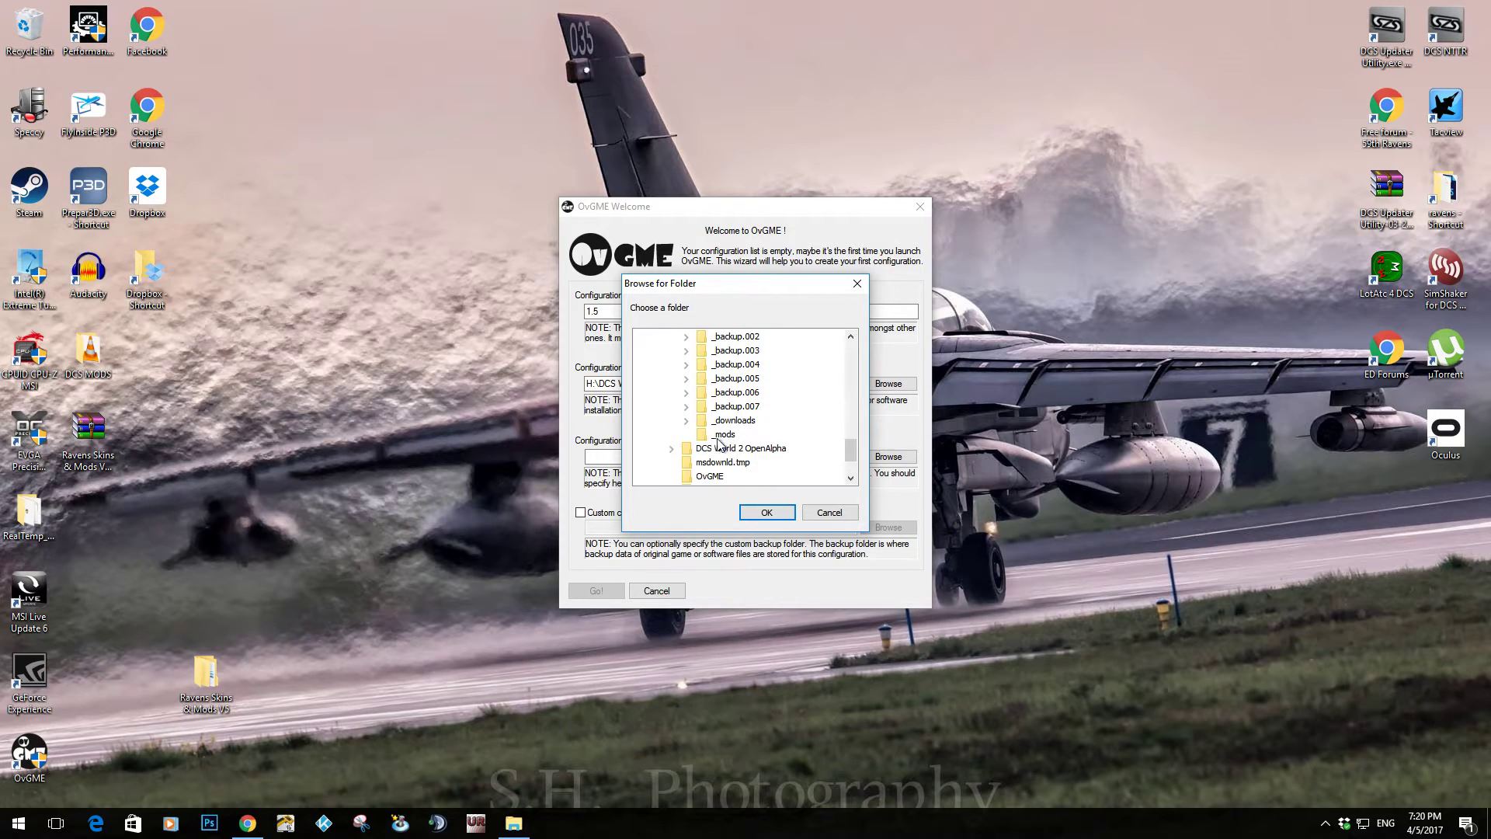
scroll(719, 440, "up", 2)
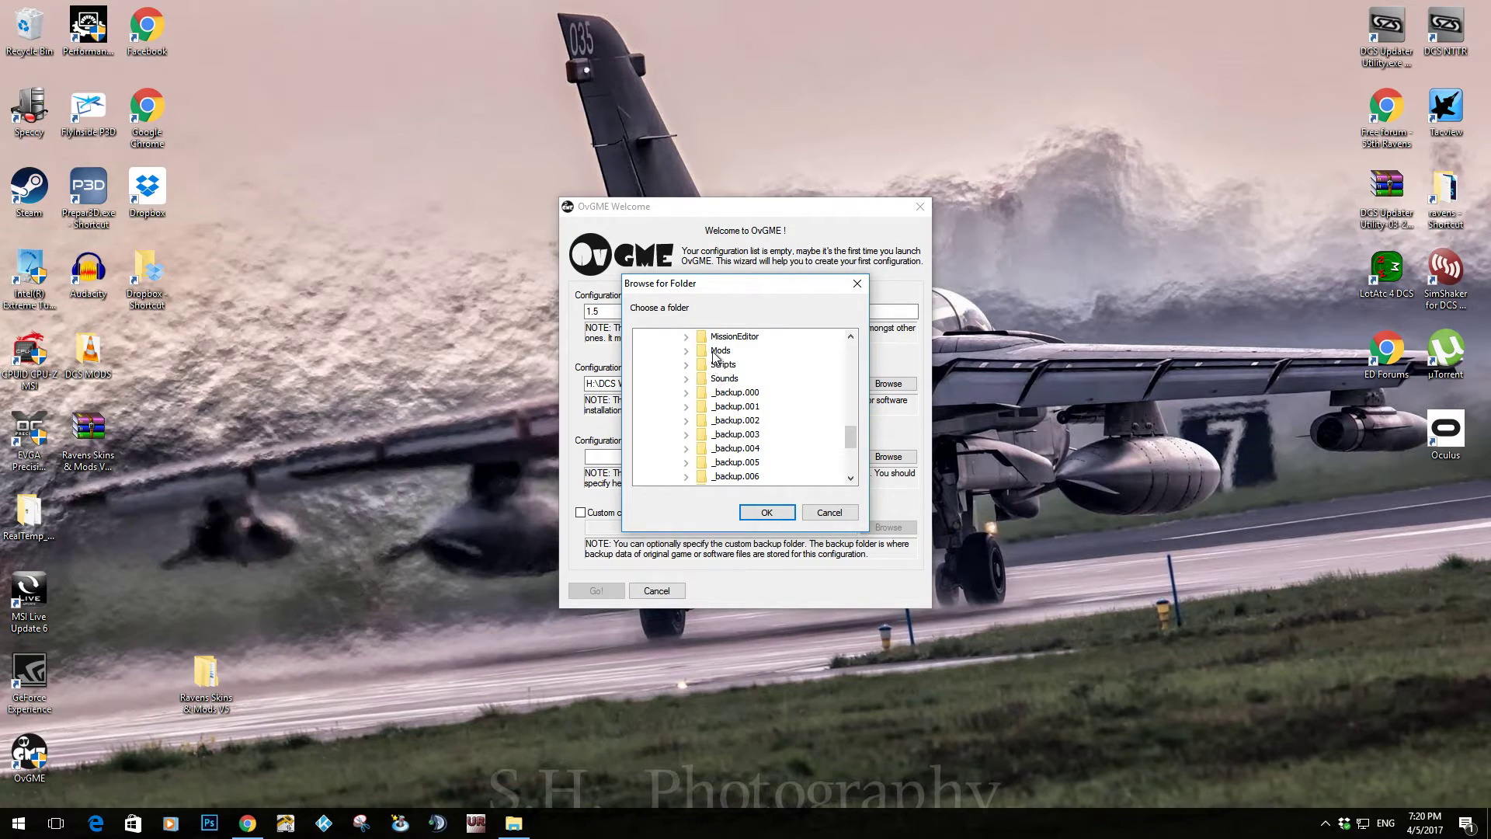
scroll(728, 435, "down", 2)
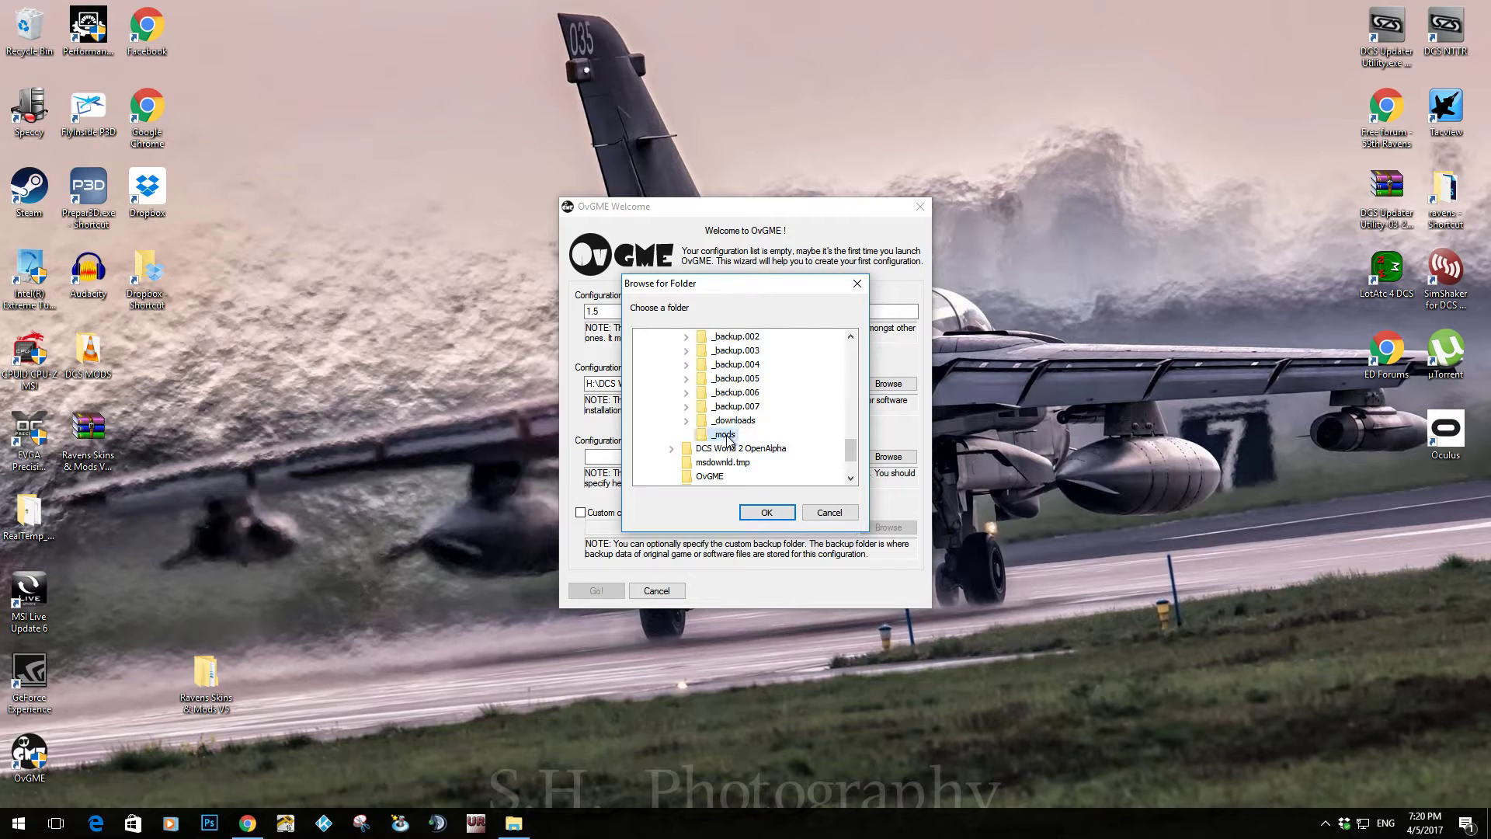
left_click(766, 512)
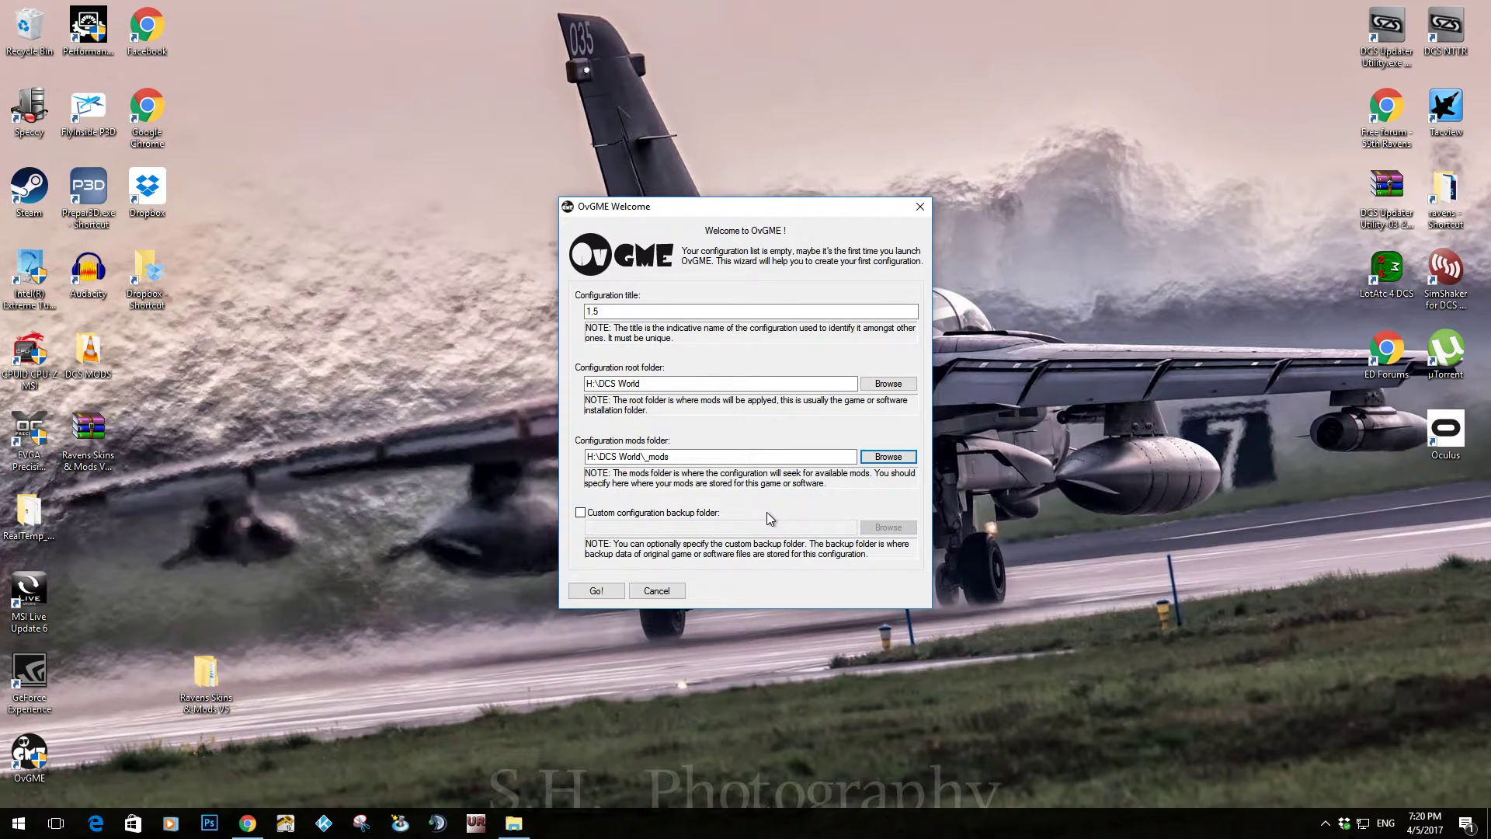
left_click(595, 592)
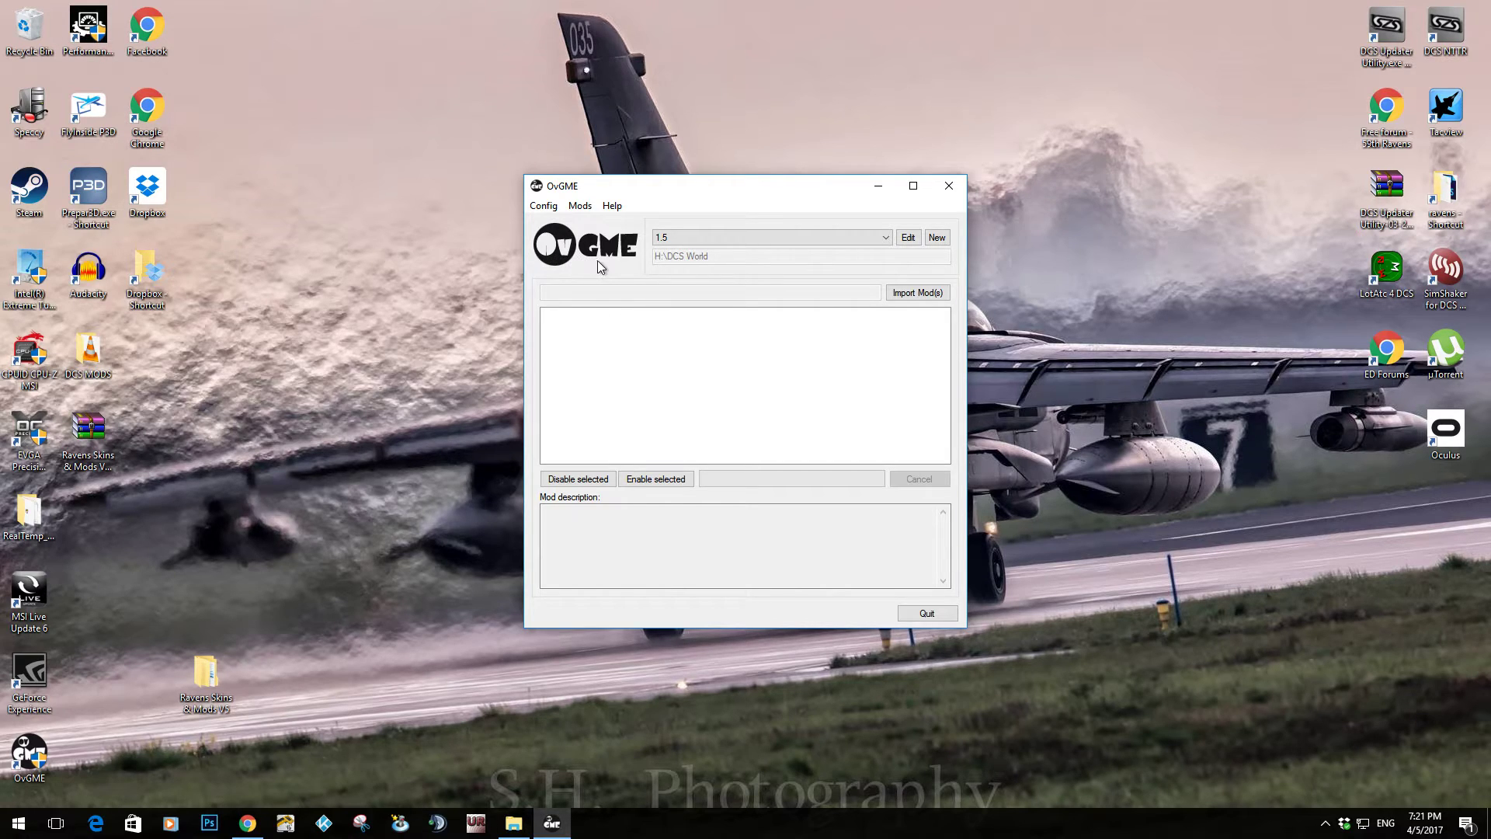
Start a new configuration titled NTTR and set its root folder to H:\DCS World 2 OpenAlpha.
left_click(937, 239)
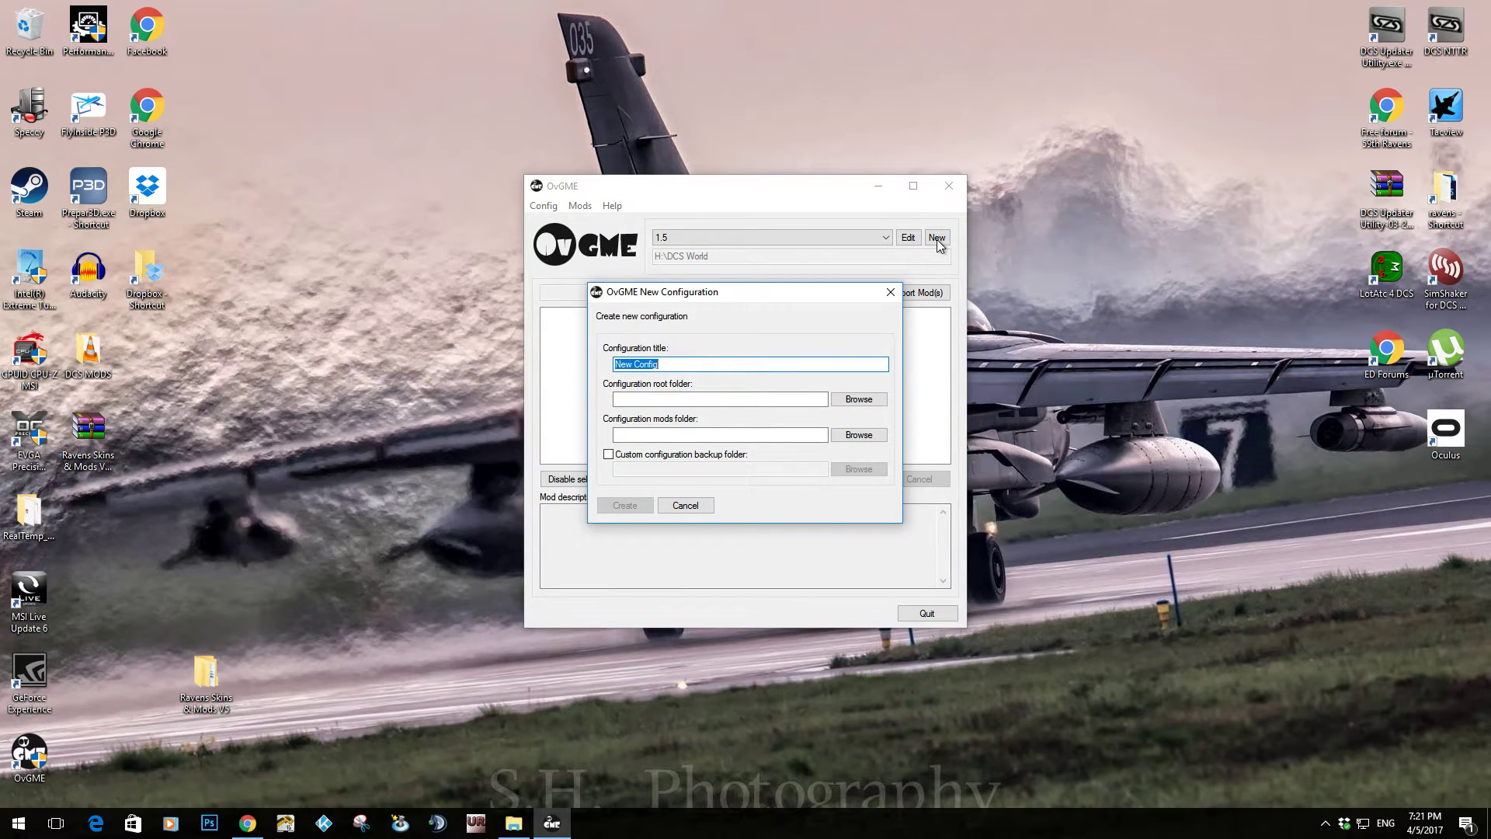
type("NTTR")
left_click(859, 401)
left_click_drag(855, 399, 856, 438)
left_click(657, 435)
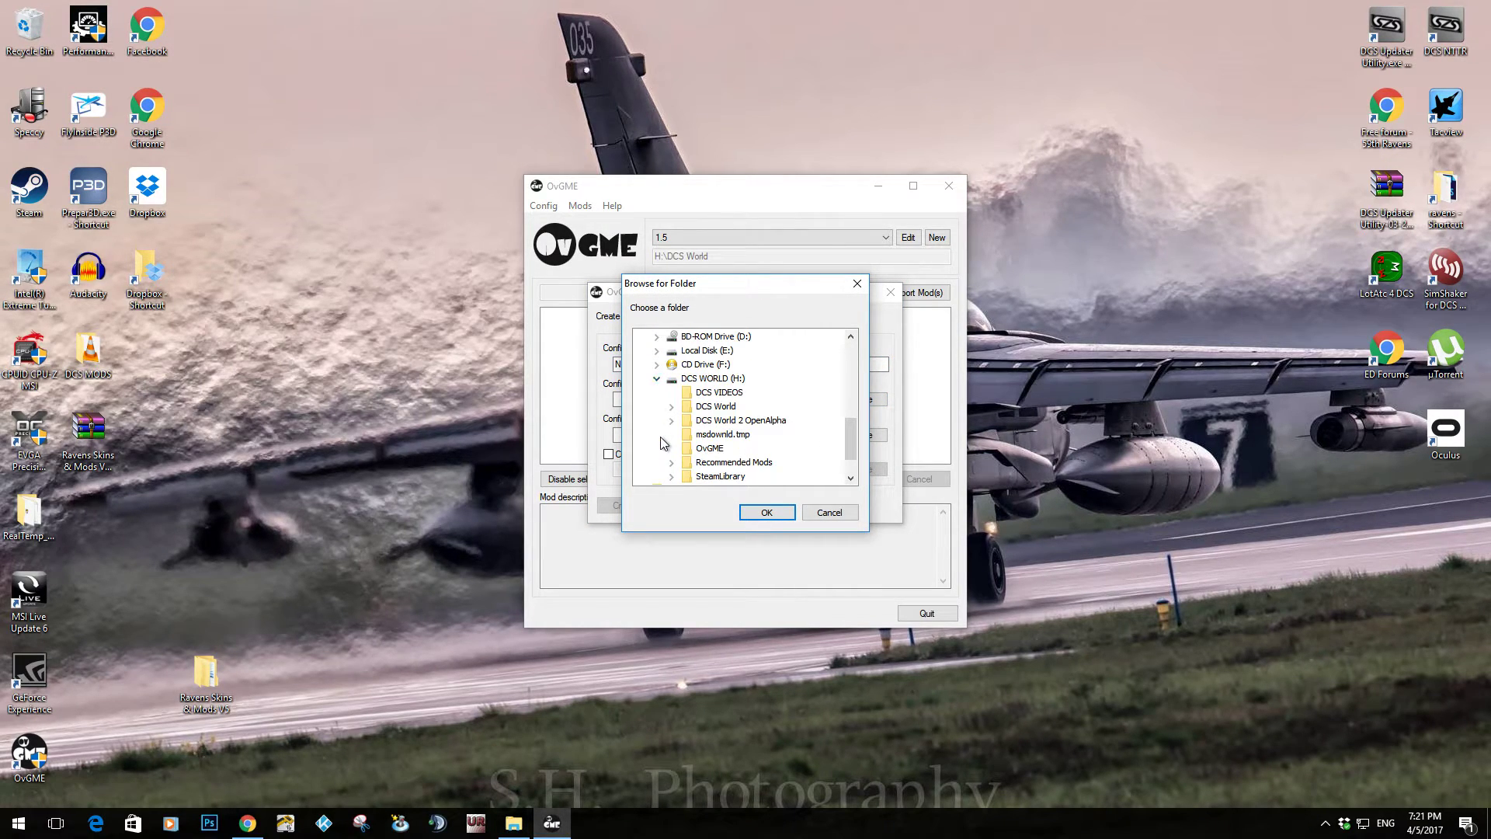
left_click(771, 423)
left_click(767, 512)
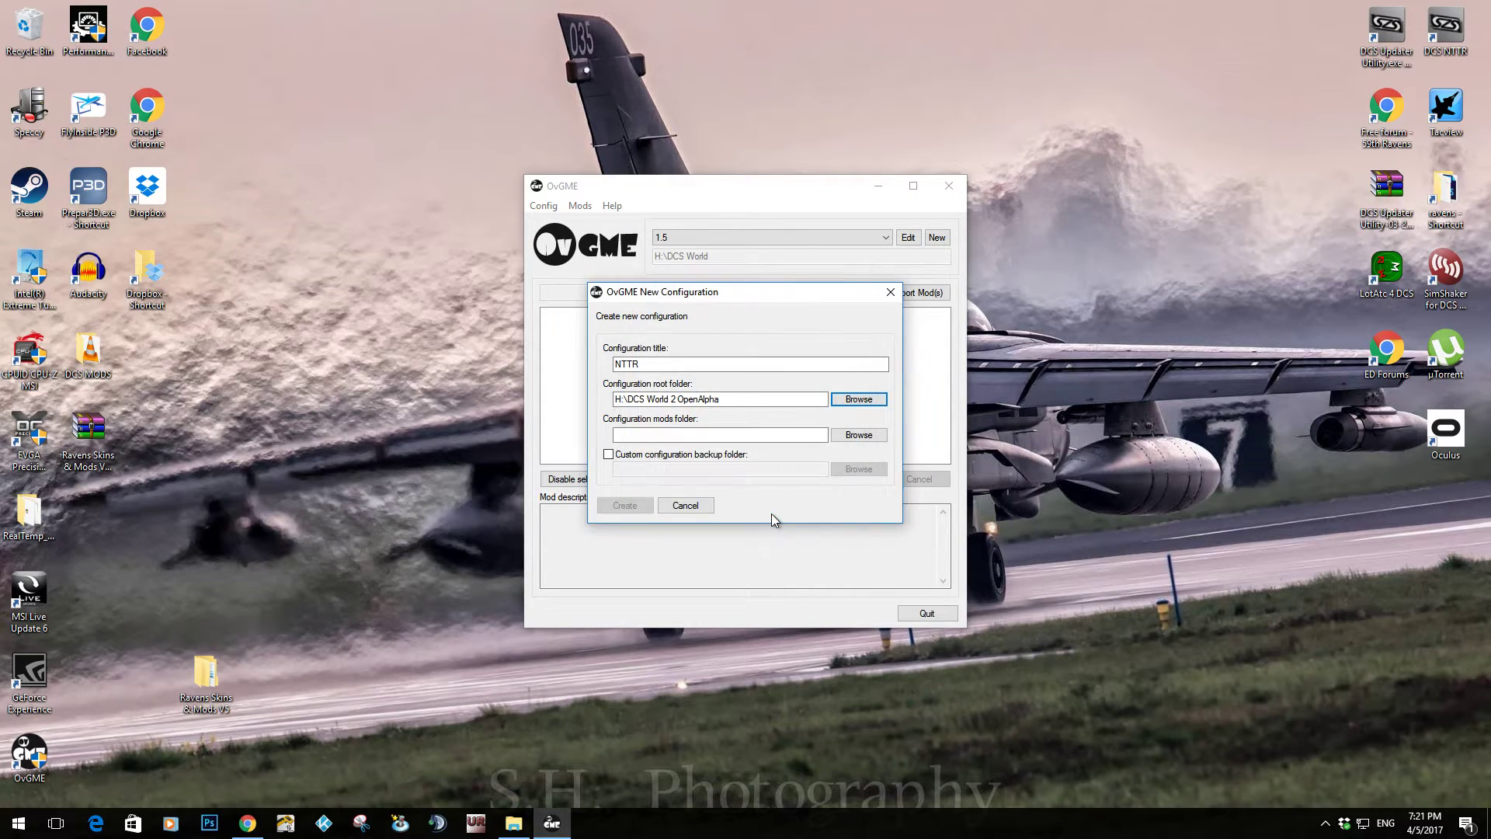
Set the NTTR configuration's mods folder to H:\DCS World\_mods and create the configuration.
left_click(851, 435)
left_click_drag(850, 419, 852, 449)
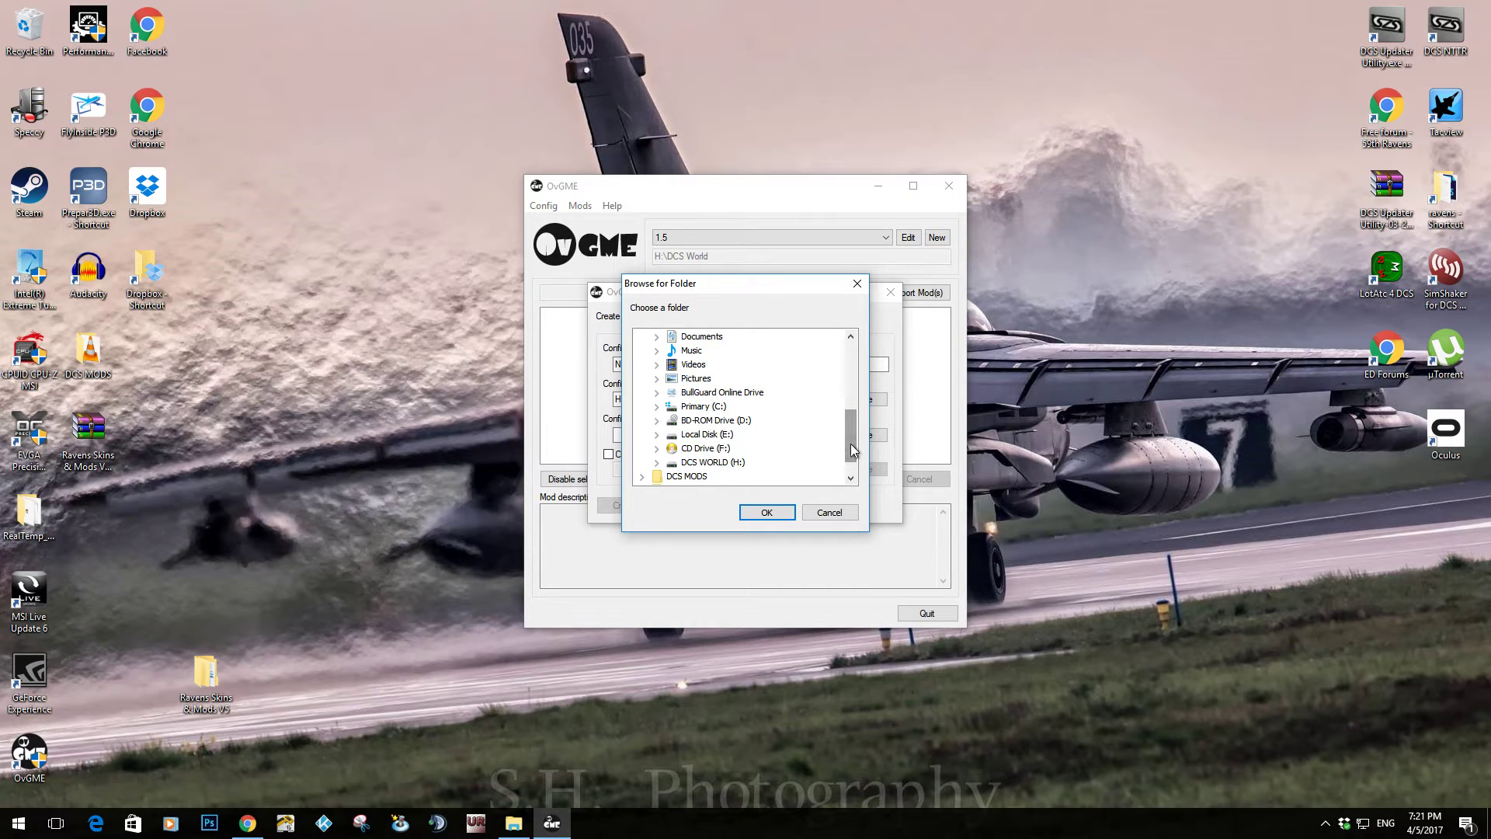
left_click(658, 463)
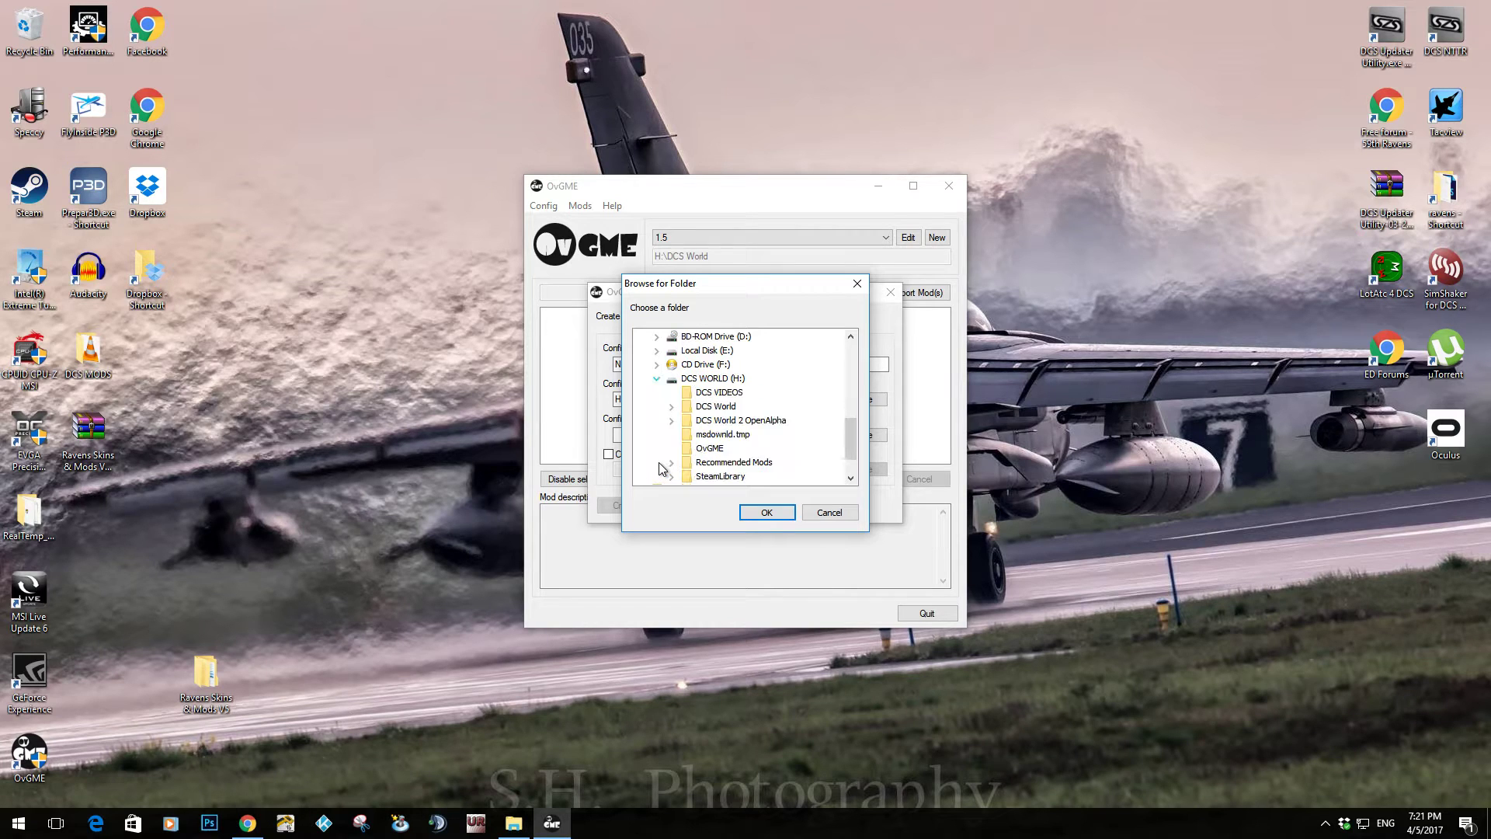
left_click(673, 409)
left_click_drag(850, 408, 853, 454)
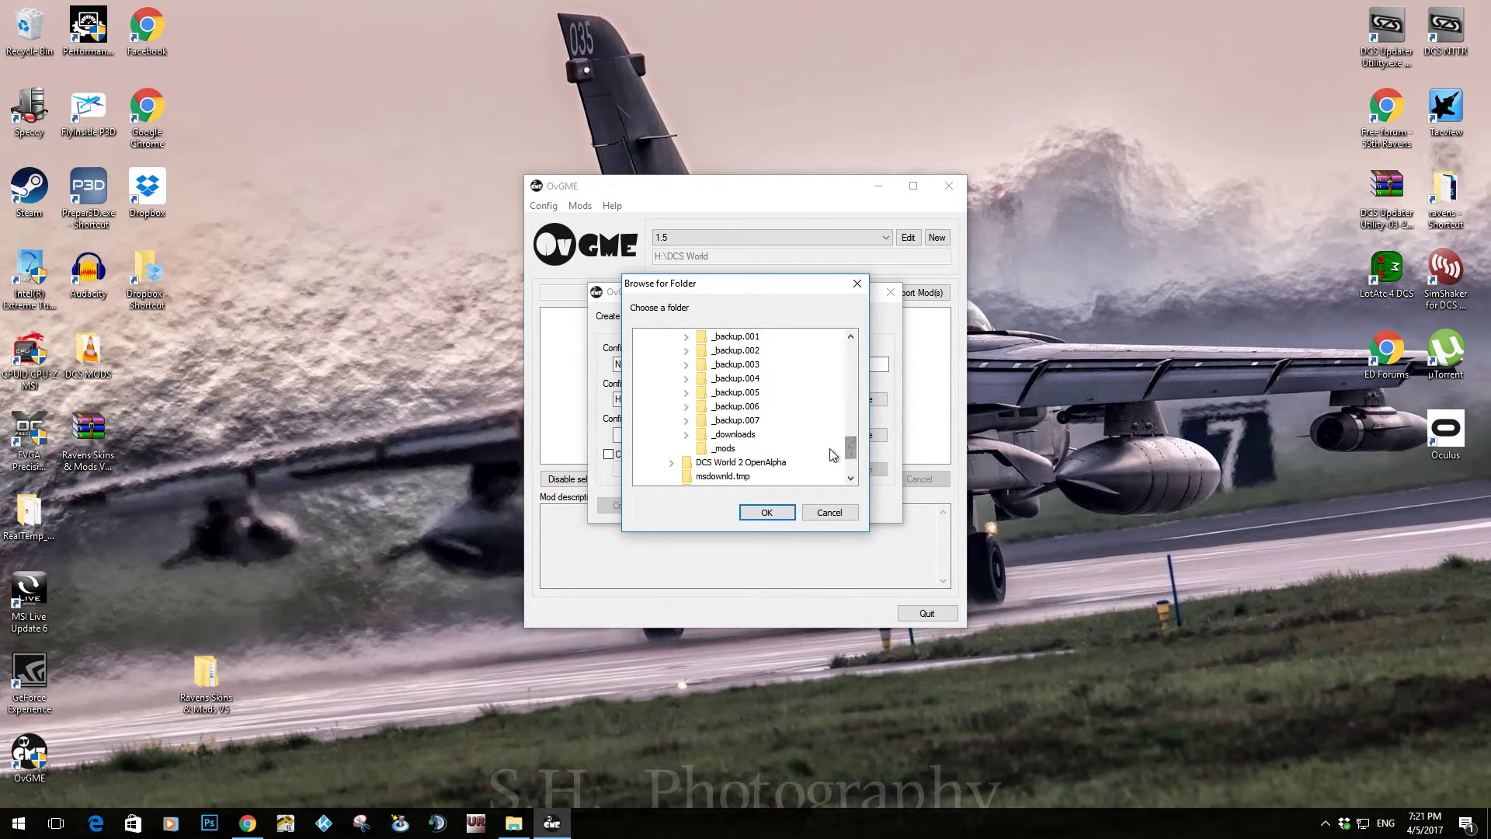
left_click(719, 450)
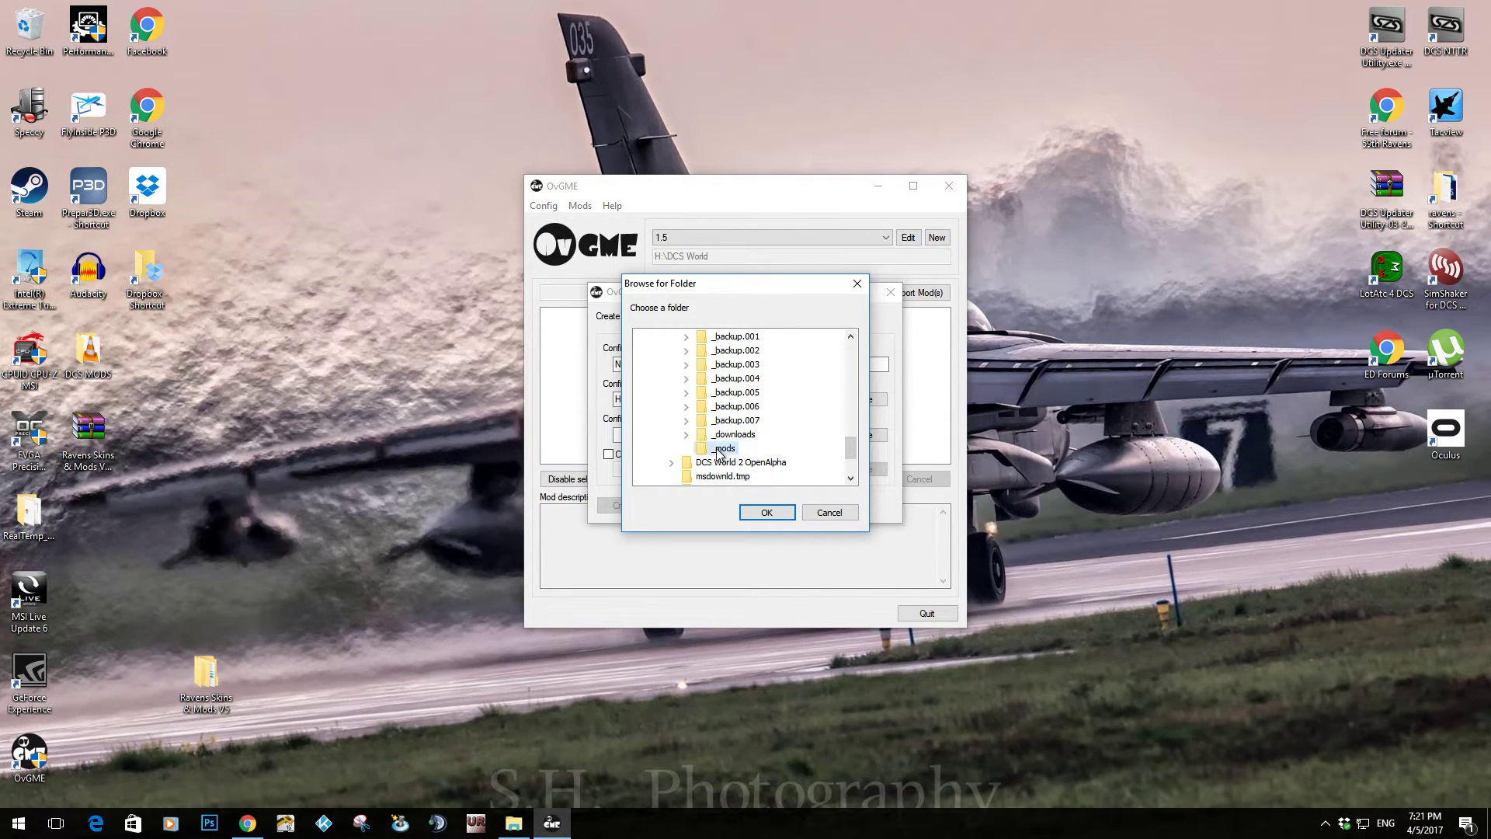
left_click(766, 513)
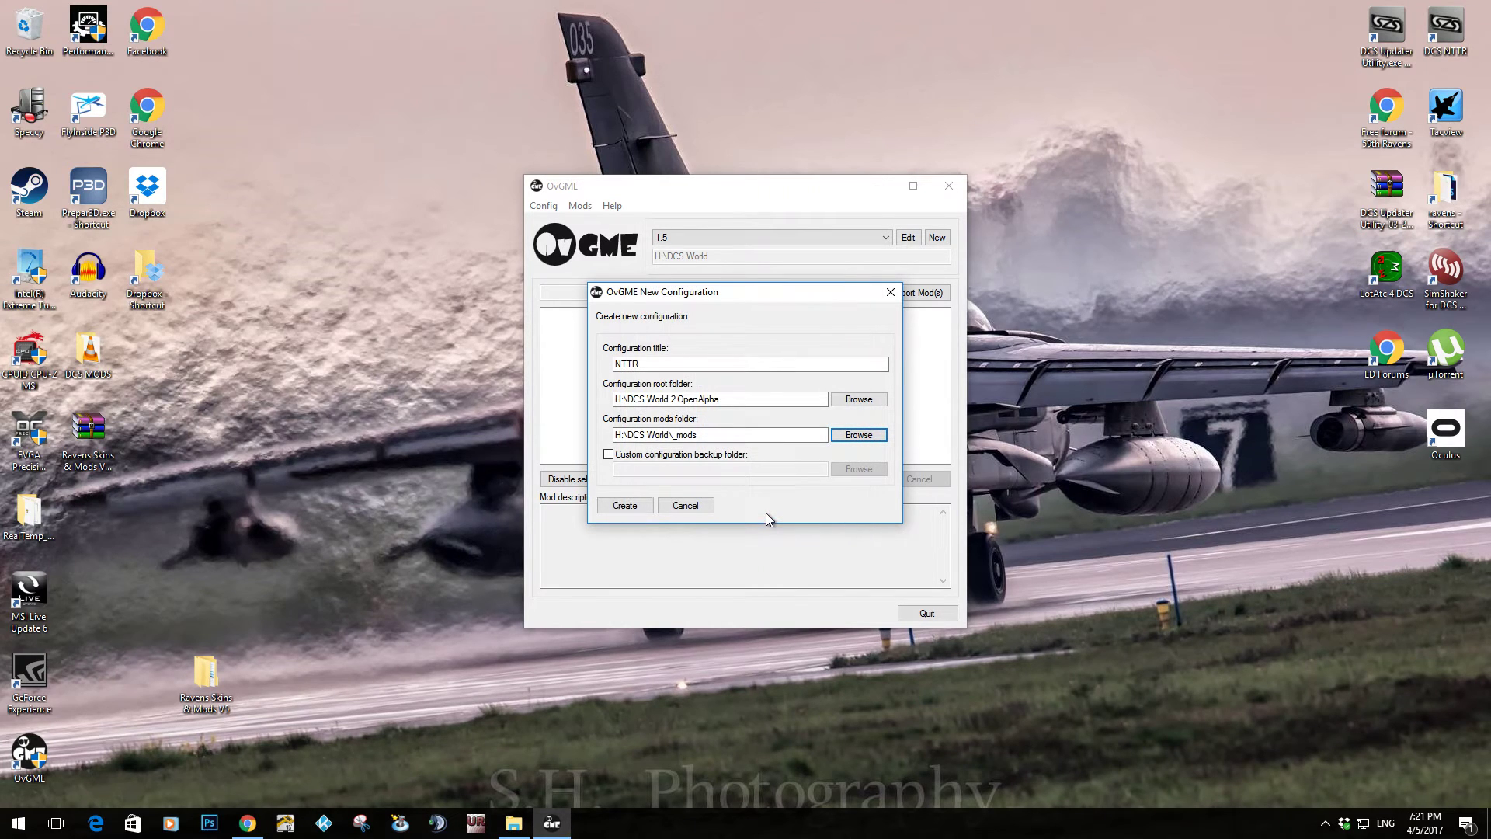
left_click(621, 505)
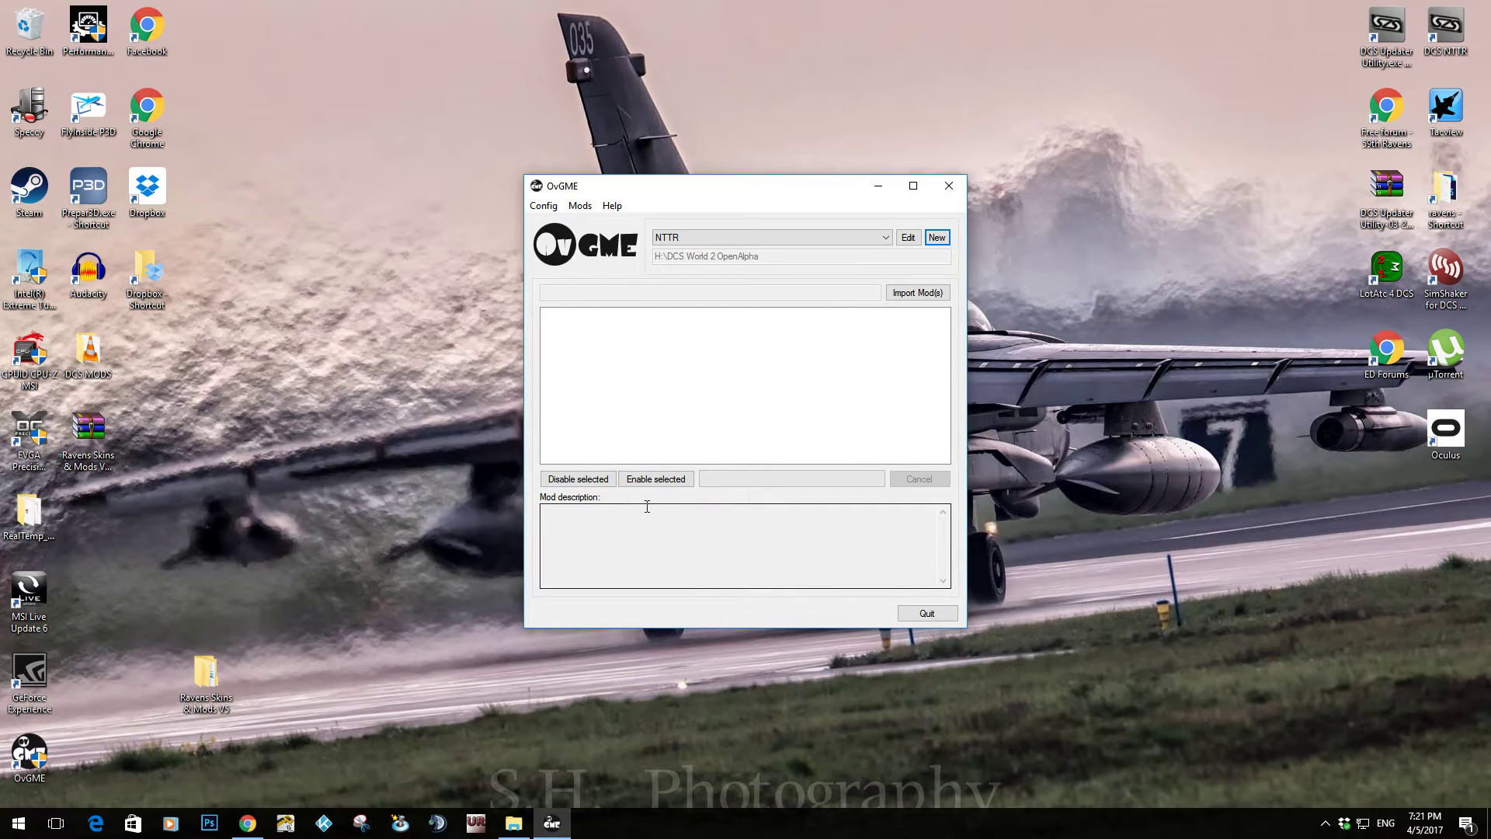
Switch back and forth between the NTTR and 1.5 configurations to check both, then close OvGME.
left_click(676, 238)
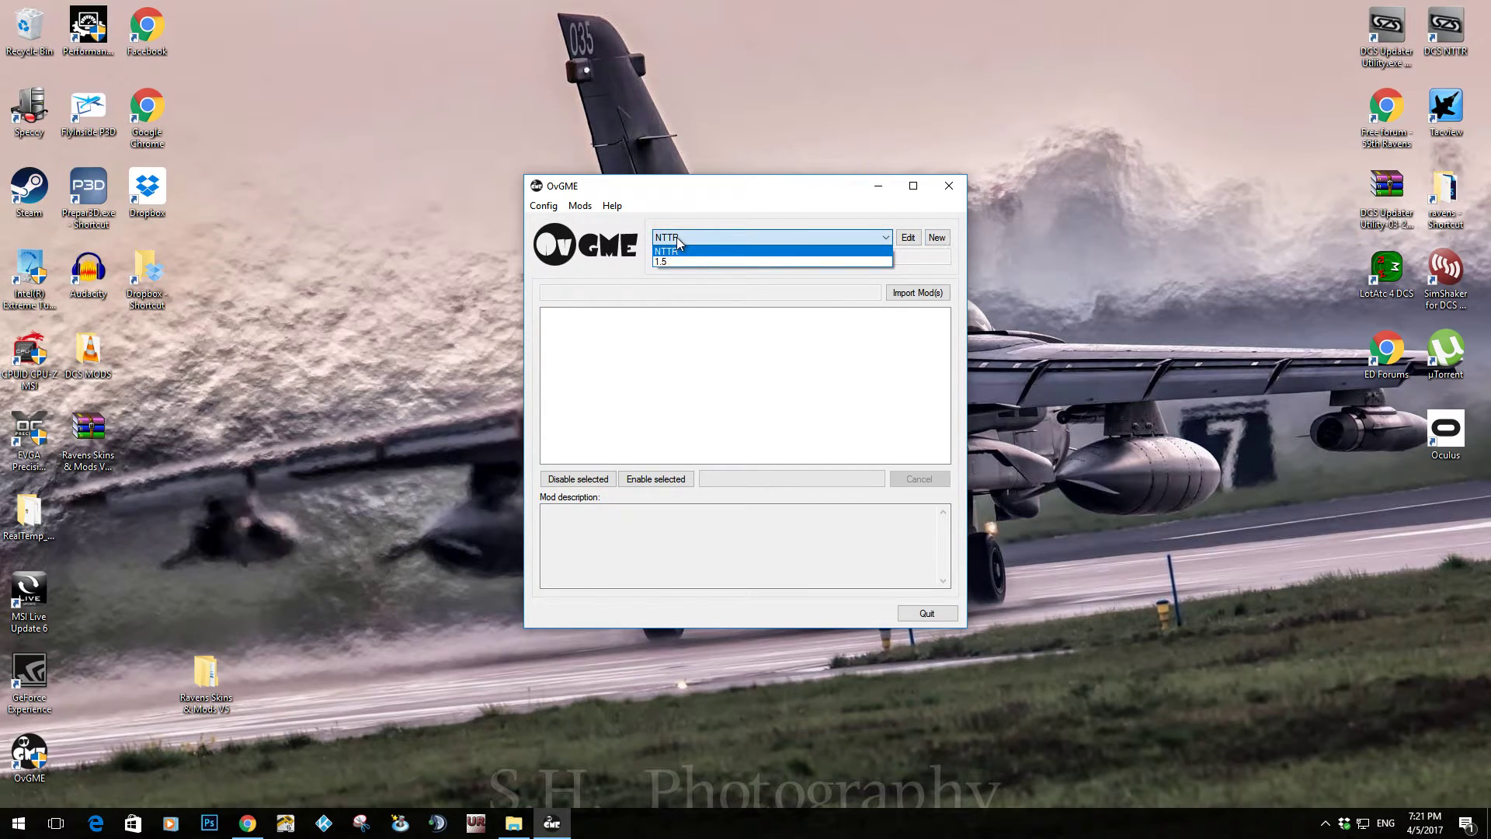
left_click(675, 263)
left_click(682, 234)
left_click(683, 260)
left_click(693, 238)
left_click(692, 260)
left_click(699, 238)
left_click(694, 250)
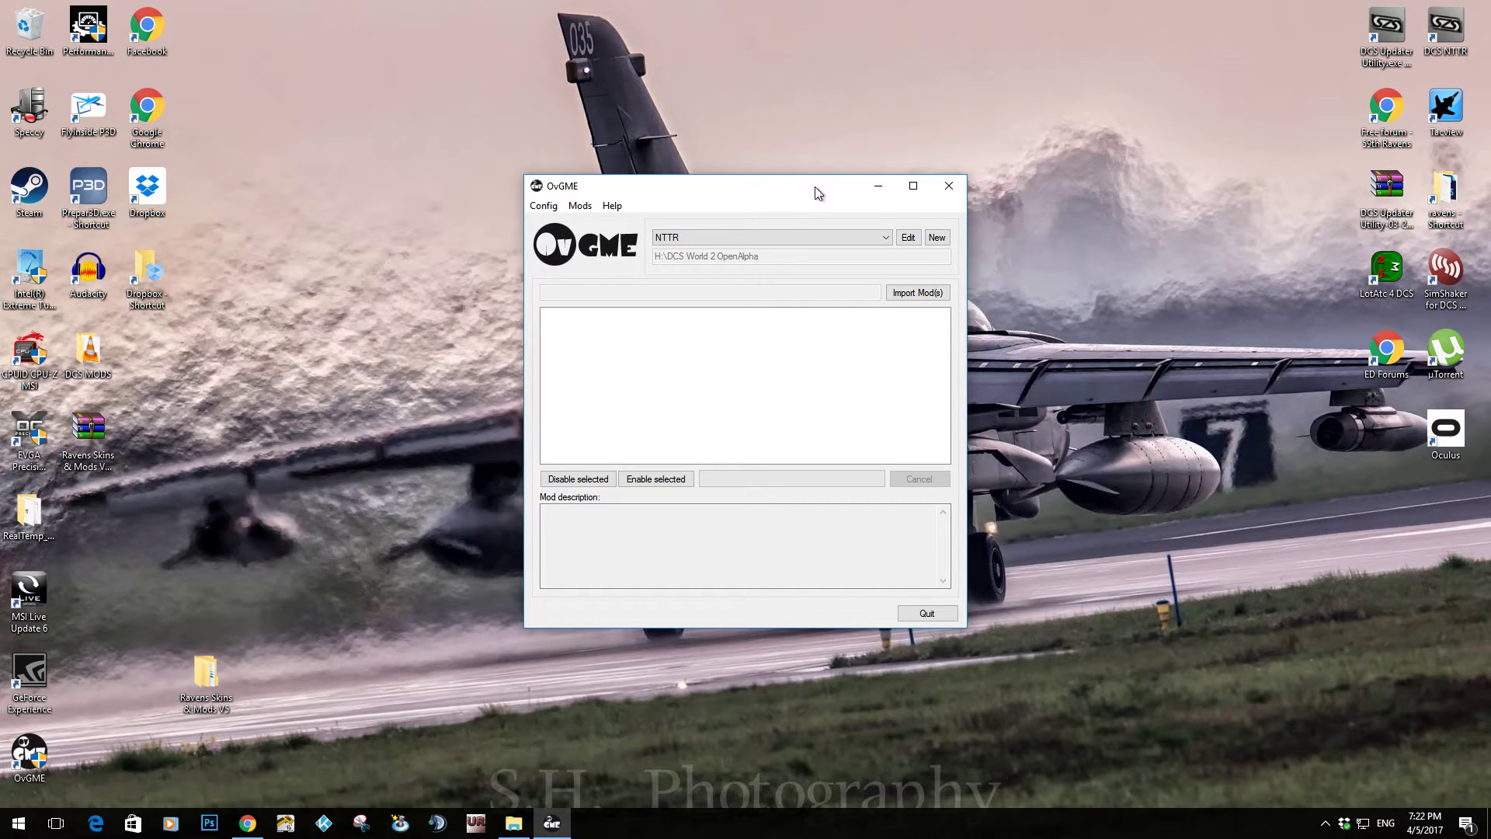
left_click(949, 189)
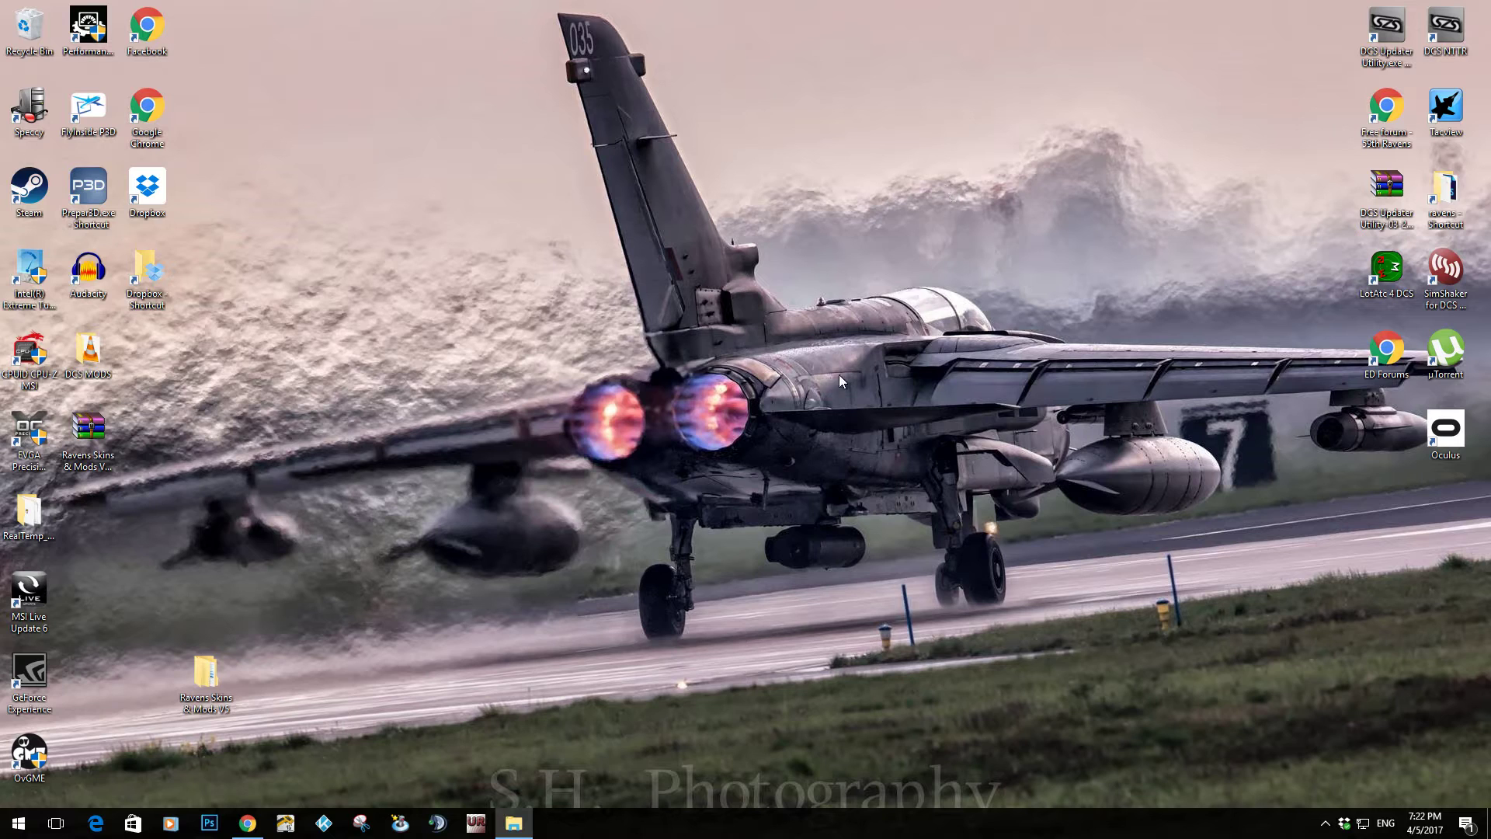
Copy Ravens Skins & Mods V5.rar from the desktop into H:\DCS World\_mods and extract it there.
left_click(514, 825)
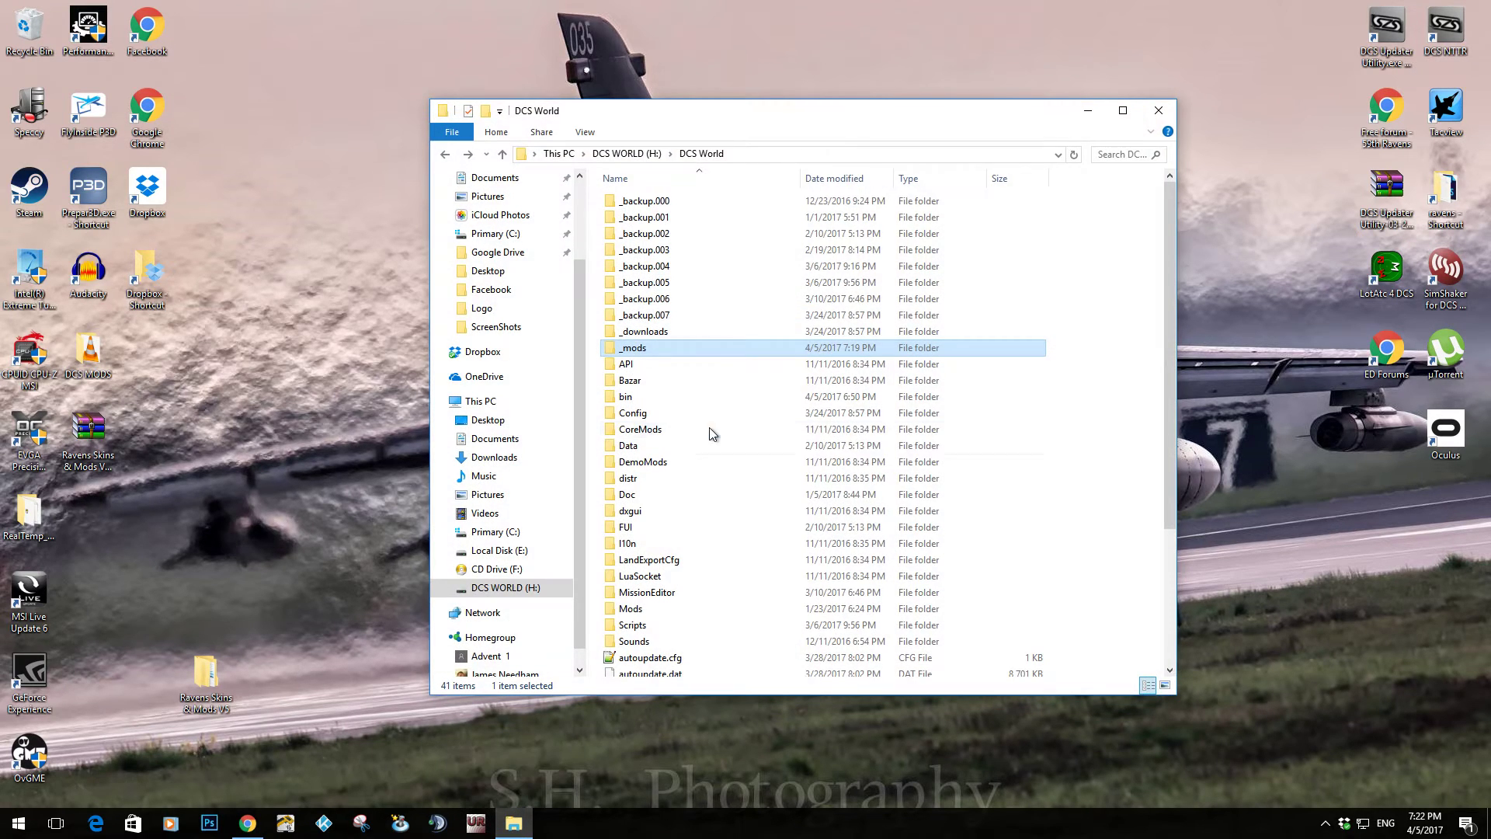
double_click(679, 348)
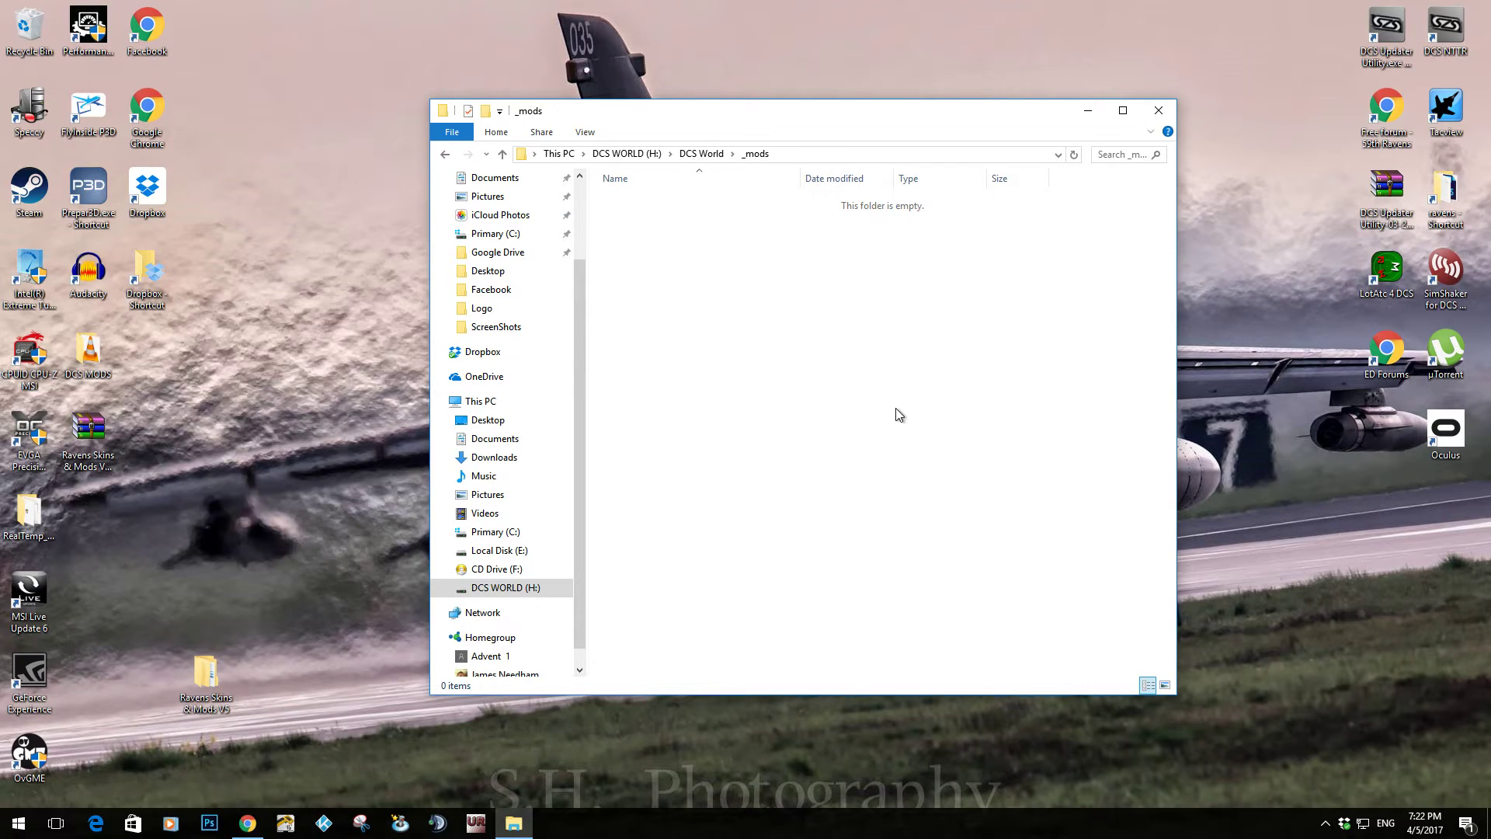
left_click_drag(105, 433, 130, 441)
left_click_drag(311, 427, 320, 429)
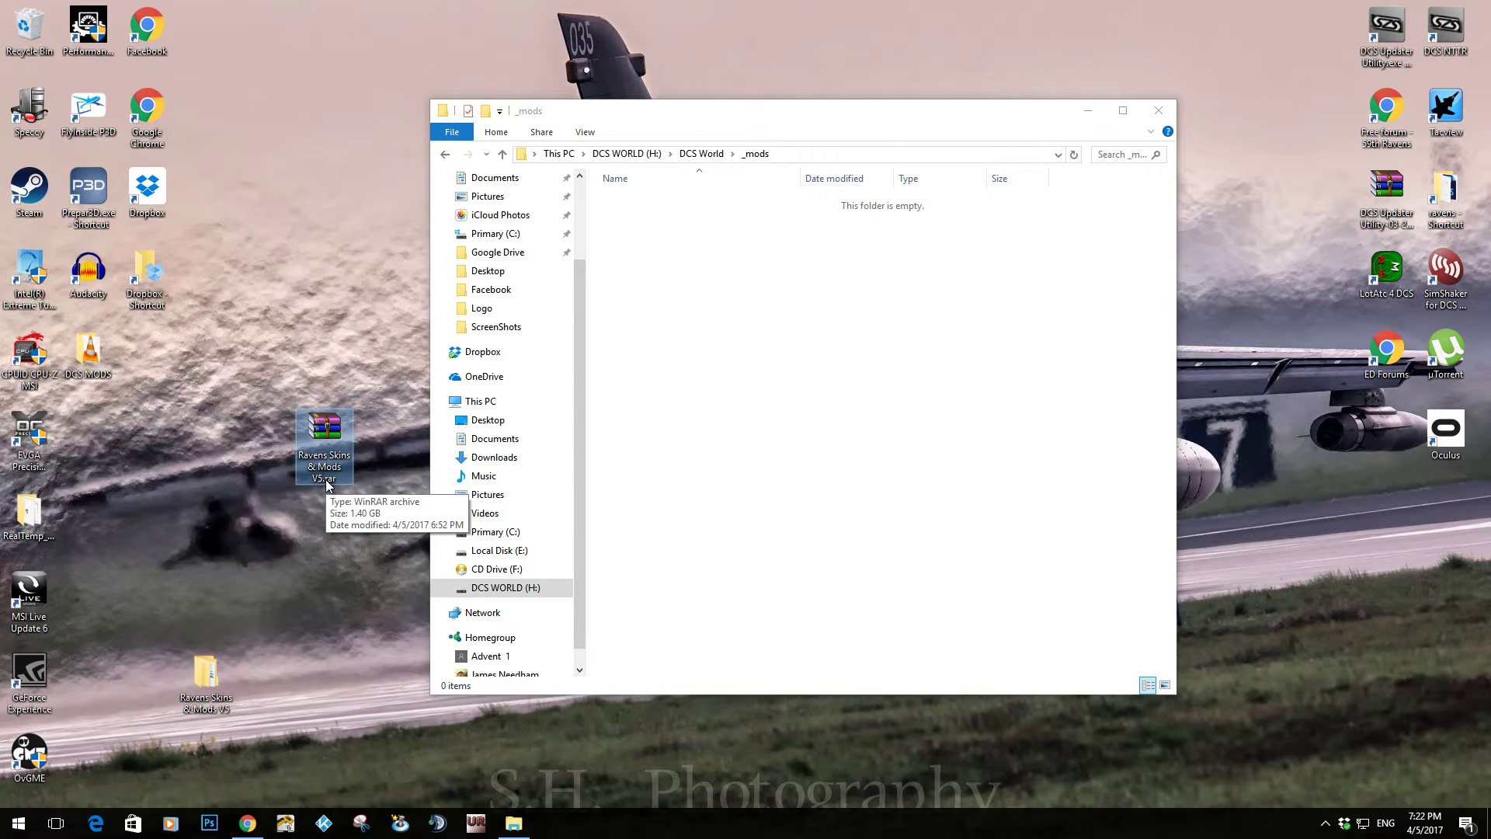
left_click_drag(325, 458, 703, 326)
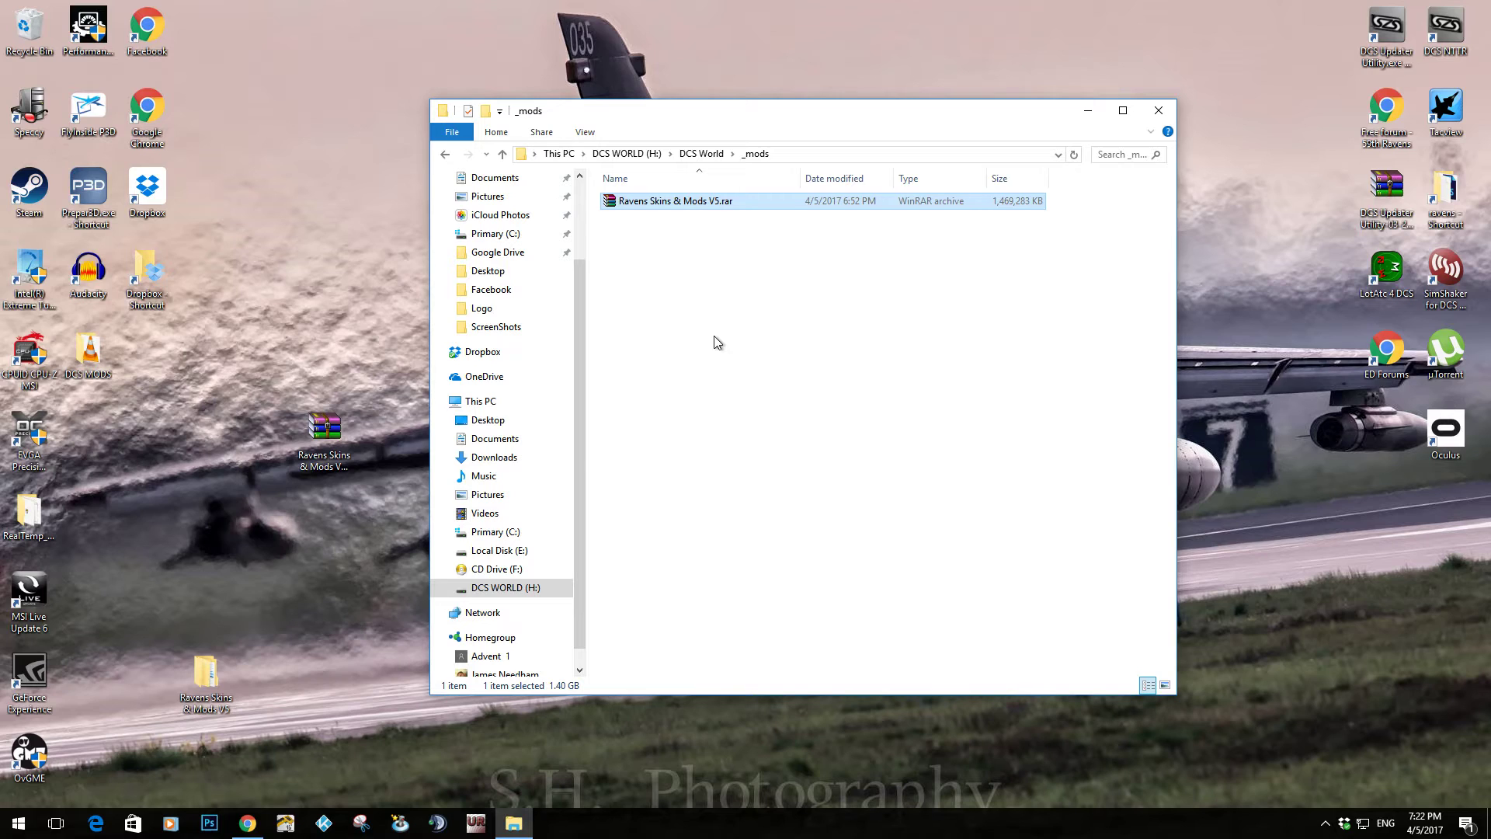
right_click(680, 203)
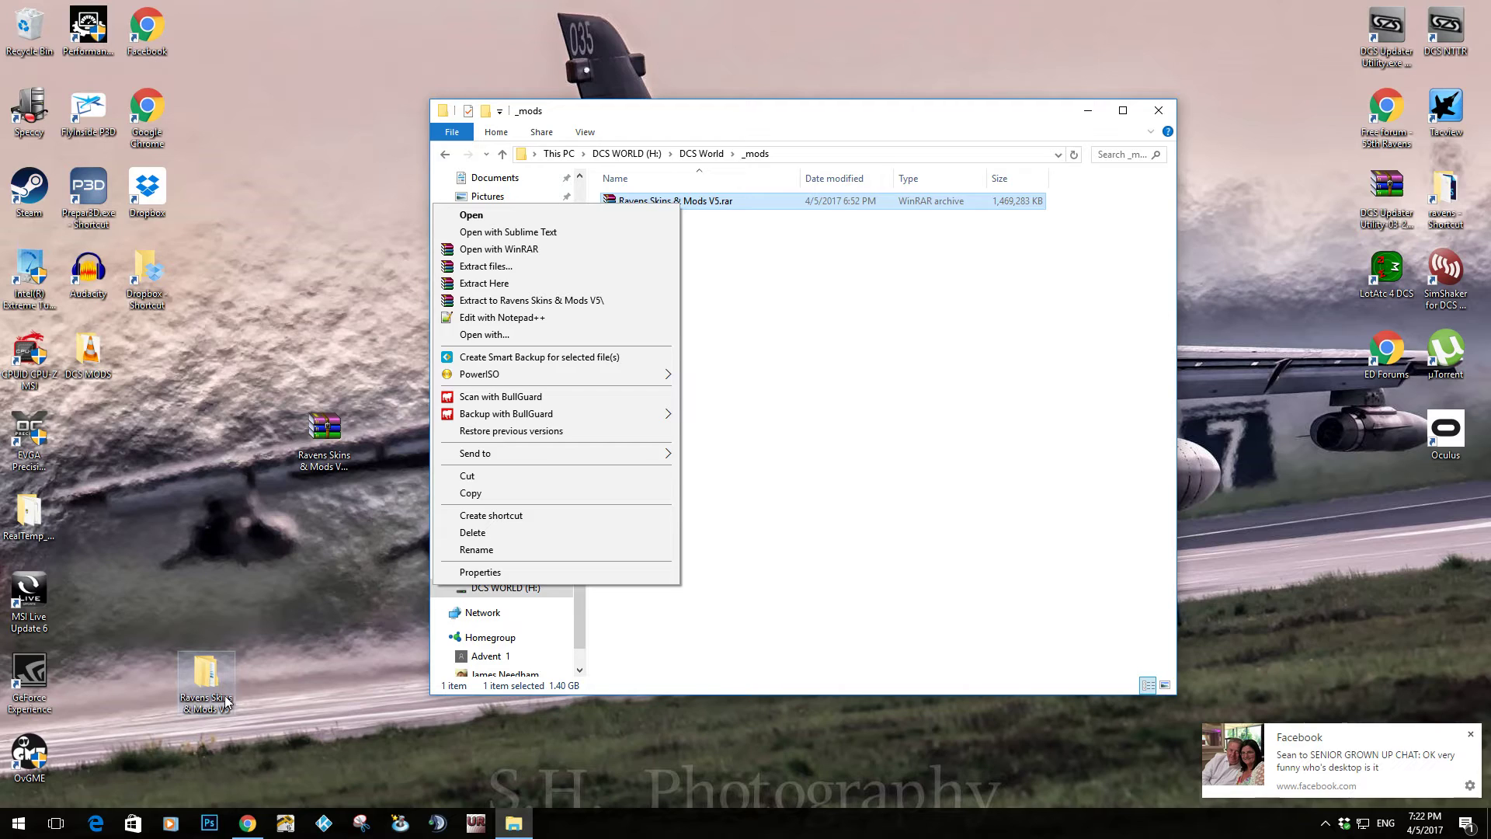
left_click(520, 284)
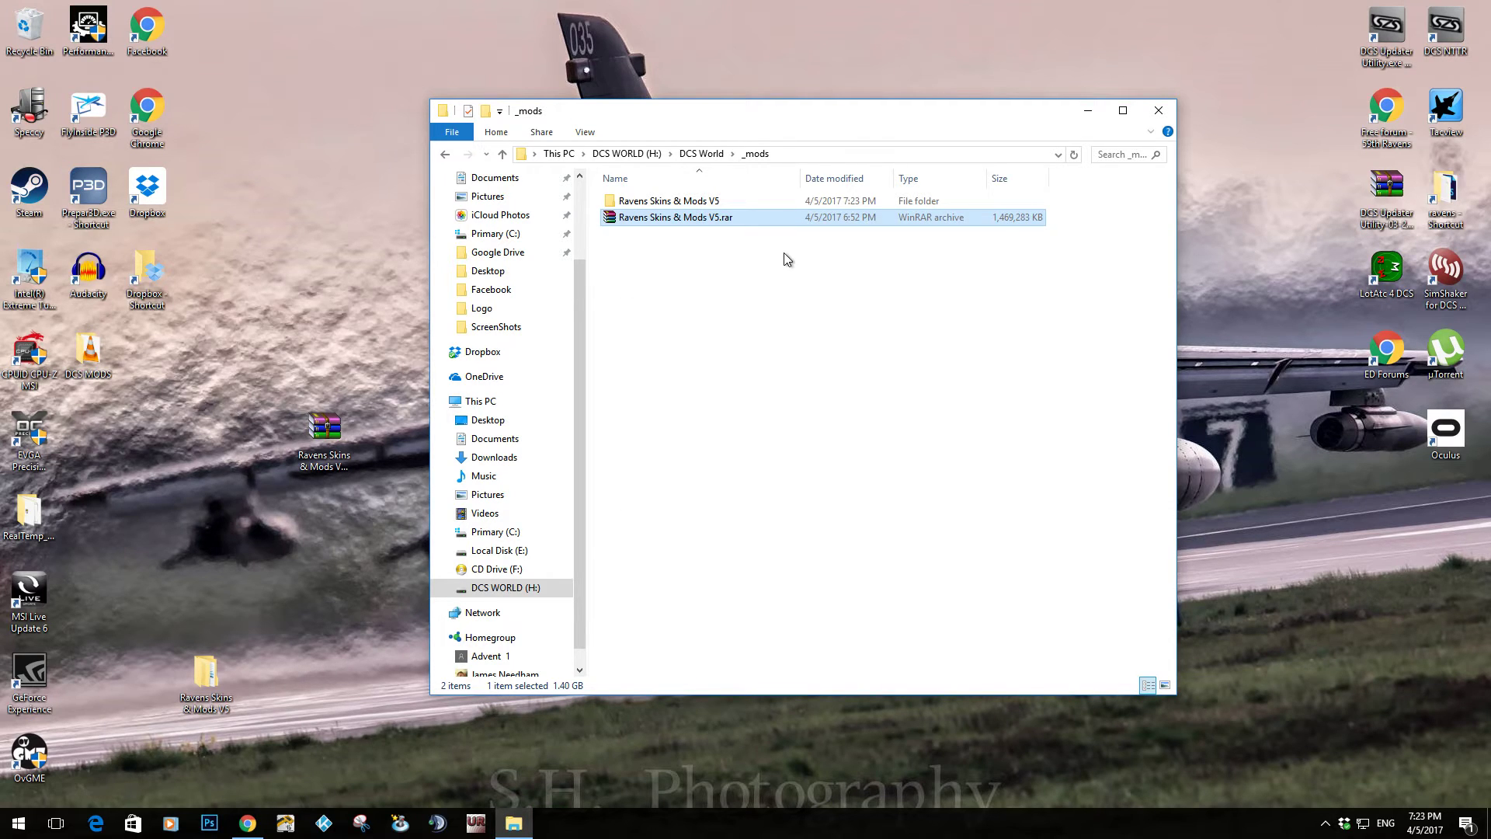
Examine the extracted Ravens Skins & Mods V5 folder, including Mods\tech and Bazar\Liveries, and return to the _mods folder.
left_click(643, 203)
double_click(643, 204)
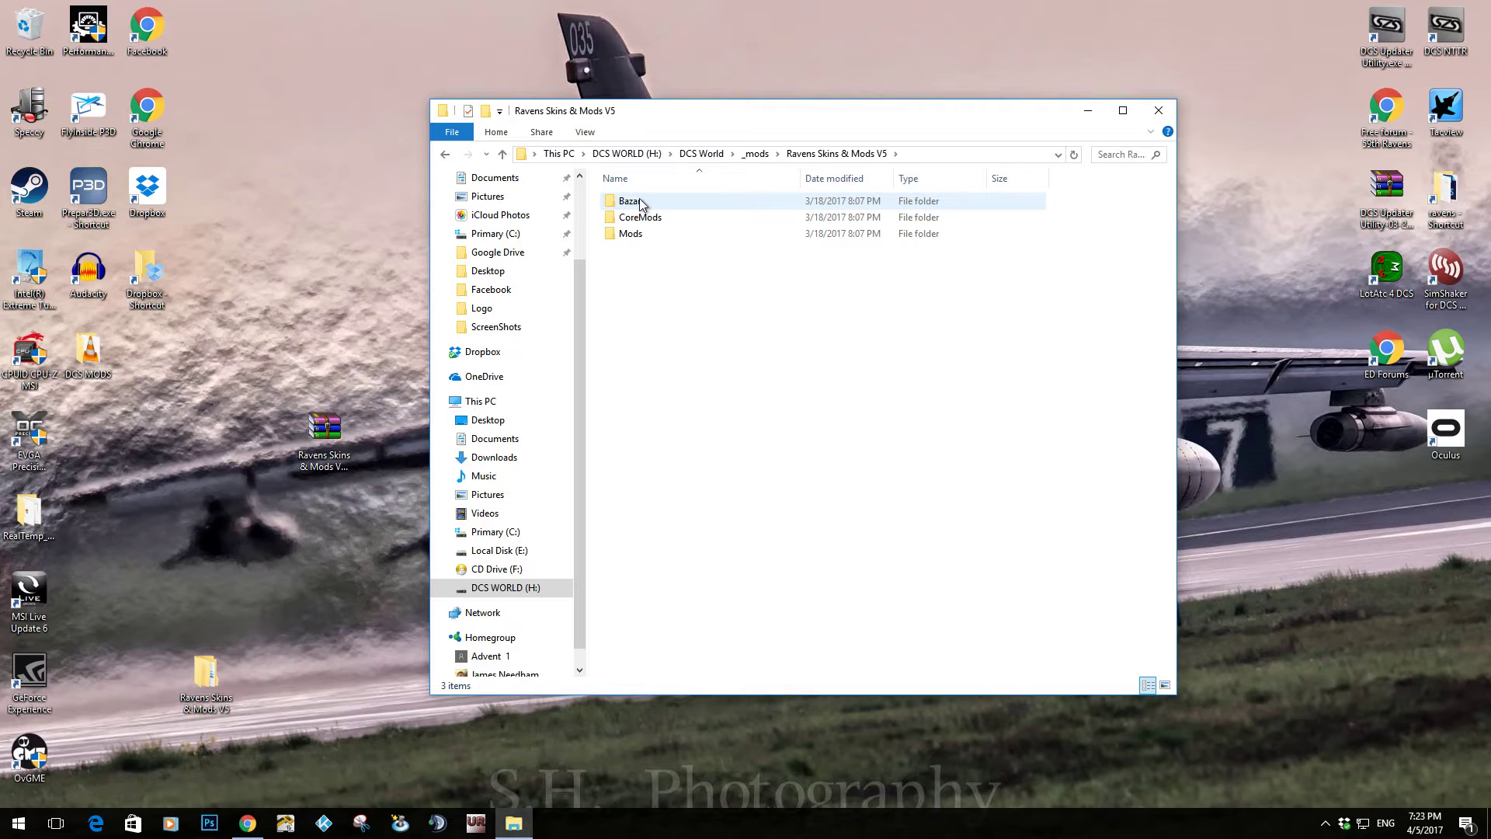
double_click(620, 234)
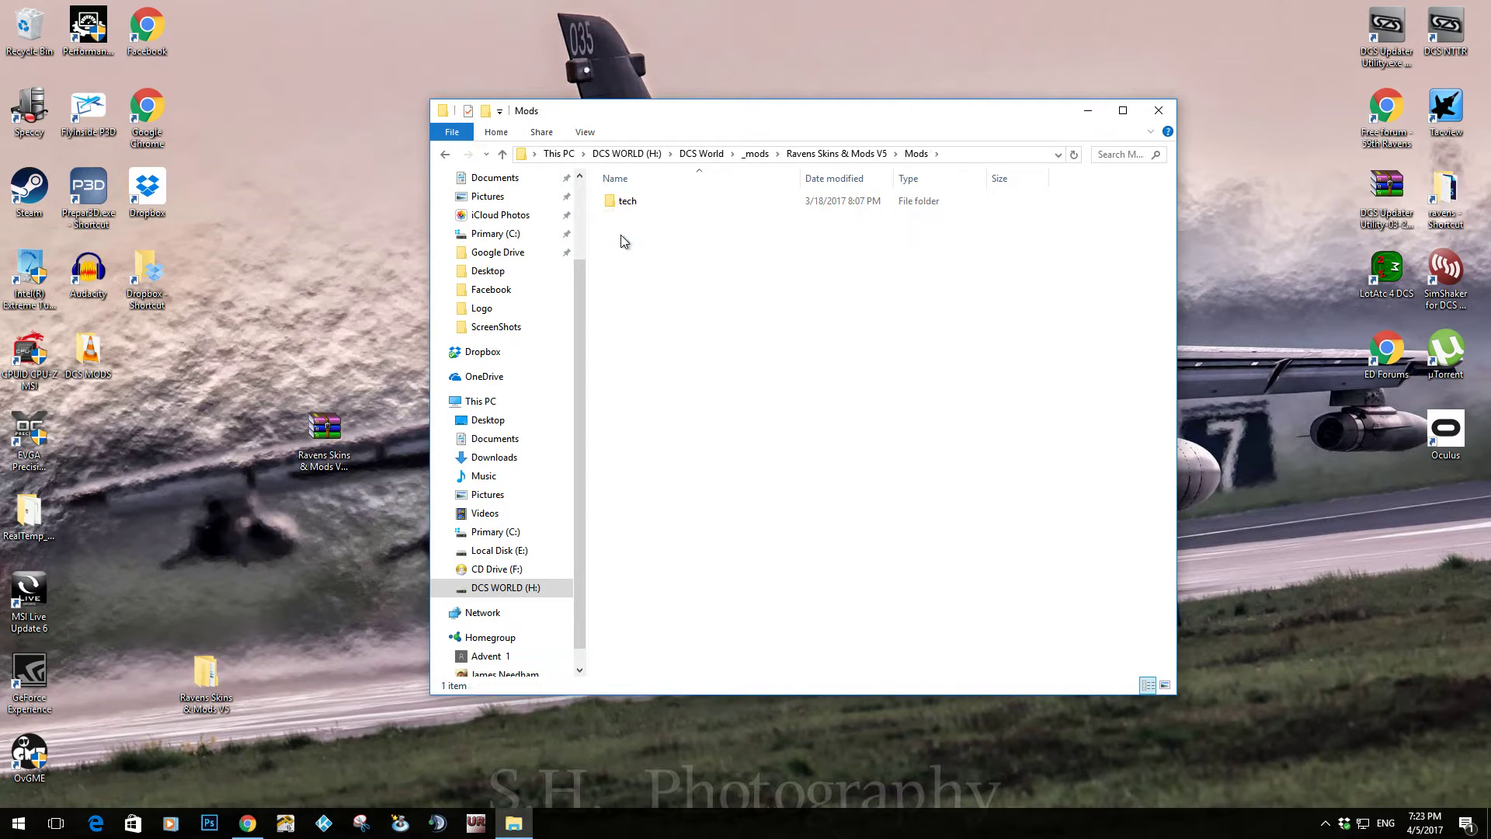
double_click(621, 201)
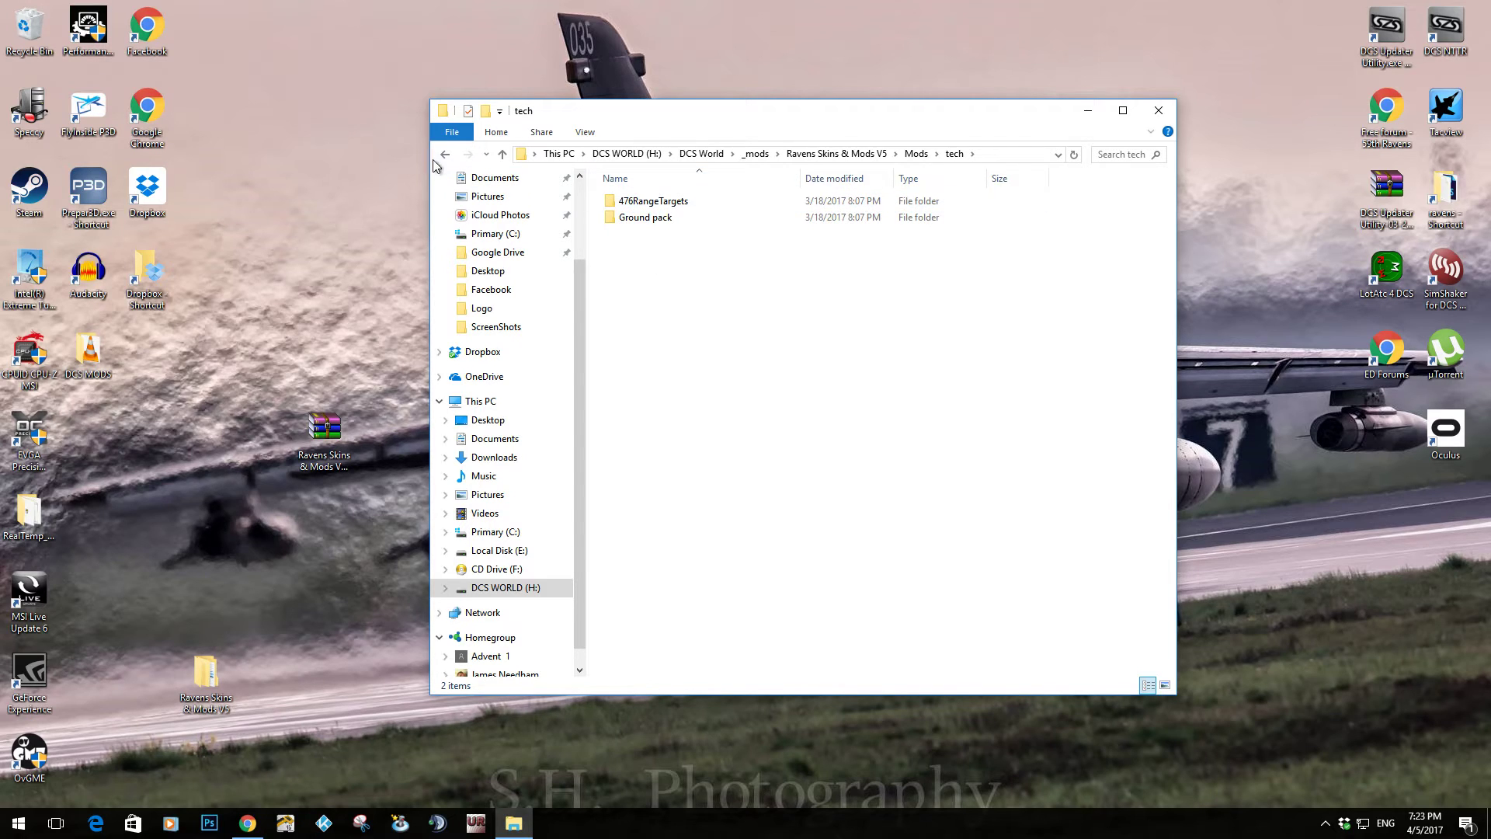
left_click(445, 154)
left_click(445, 154)
left_click(631, 202)
double_click(631, 202)
double_click(631, 200)
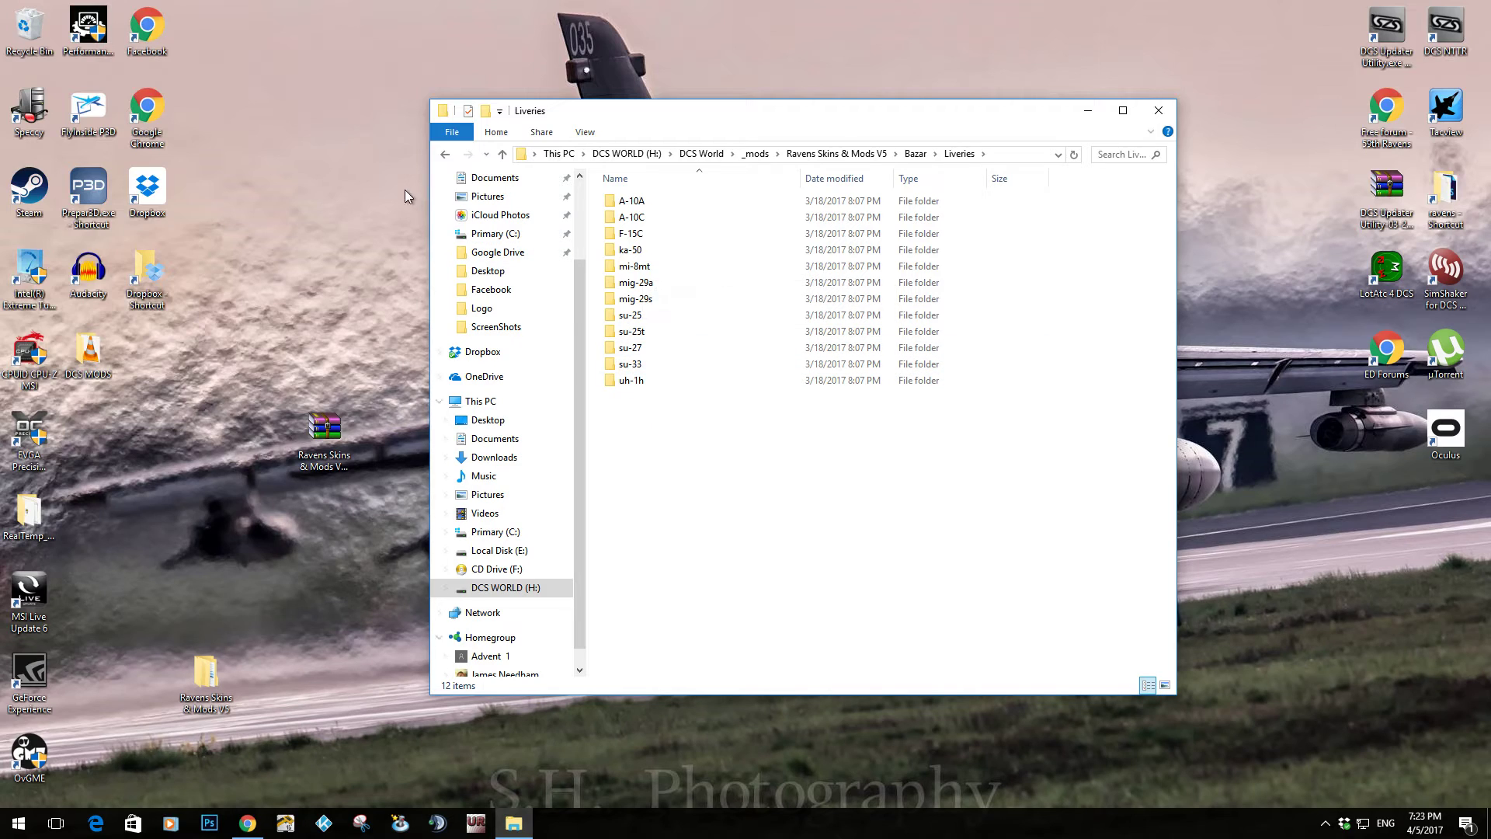
left_click(446, 155)
left_click(446, 155)
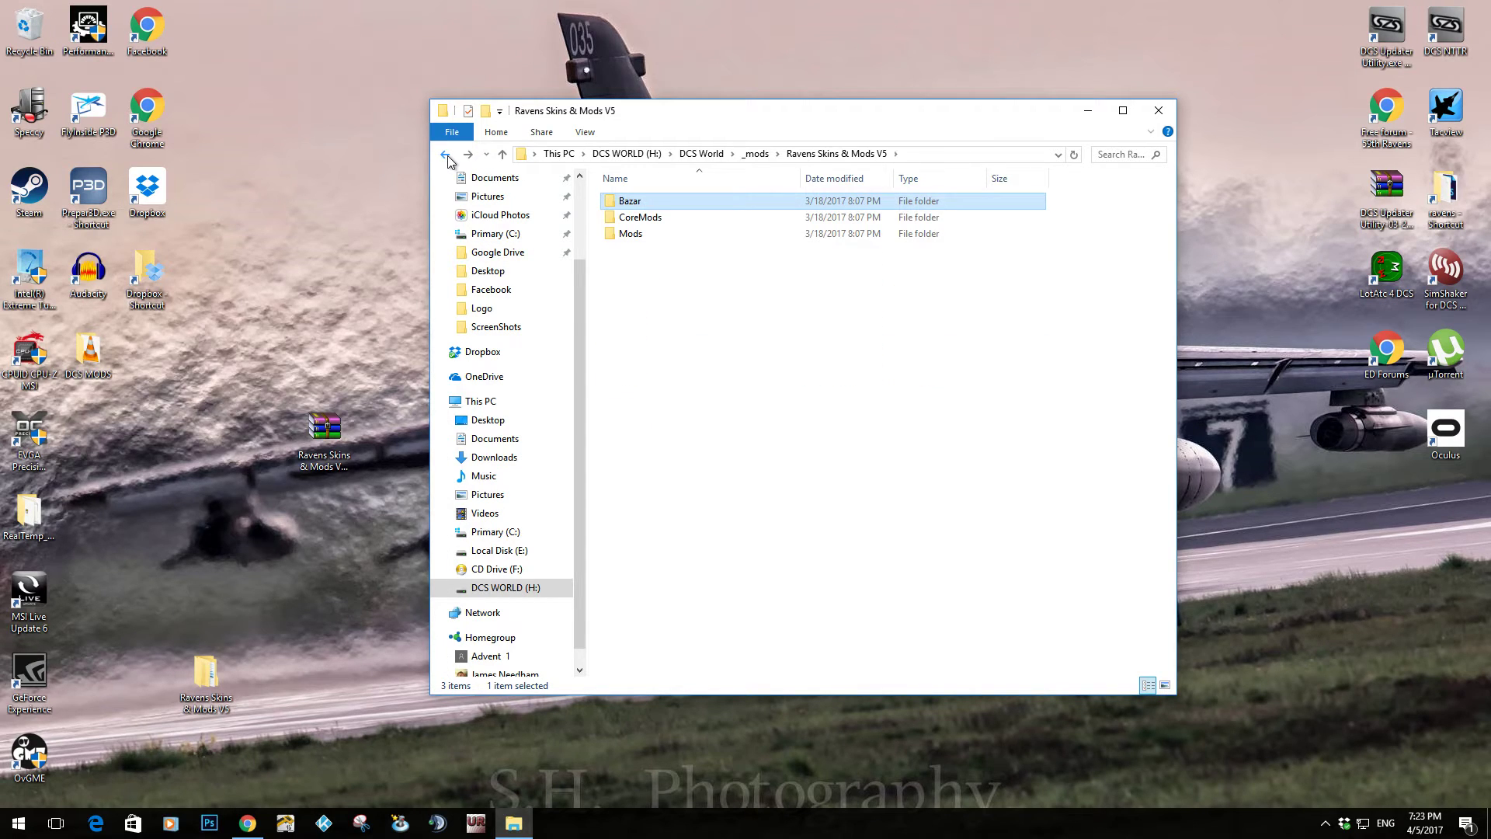
left_click(446, 154)
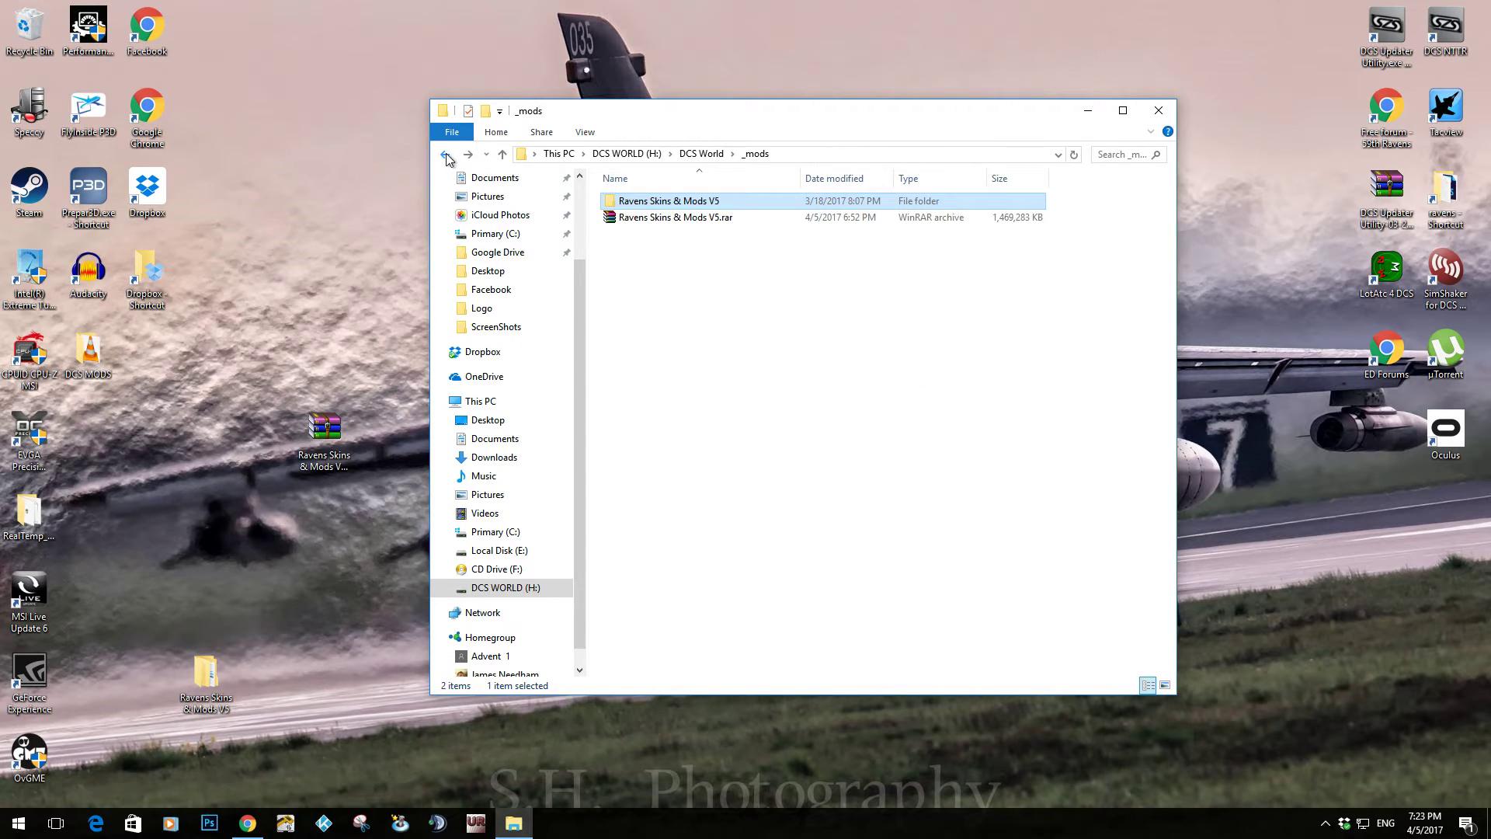
Delete Ravens Skins & Mods V5.rar from the _mods folder and close the folder window.
left_click(663, 219)
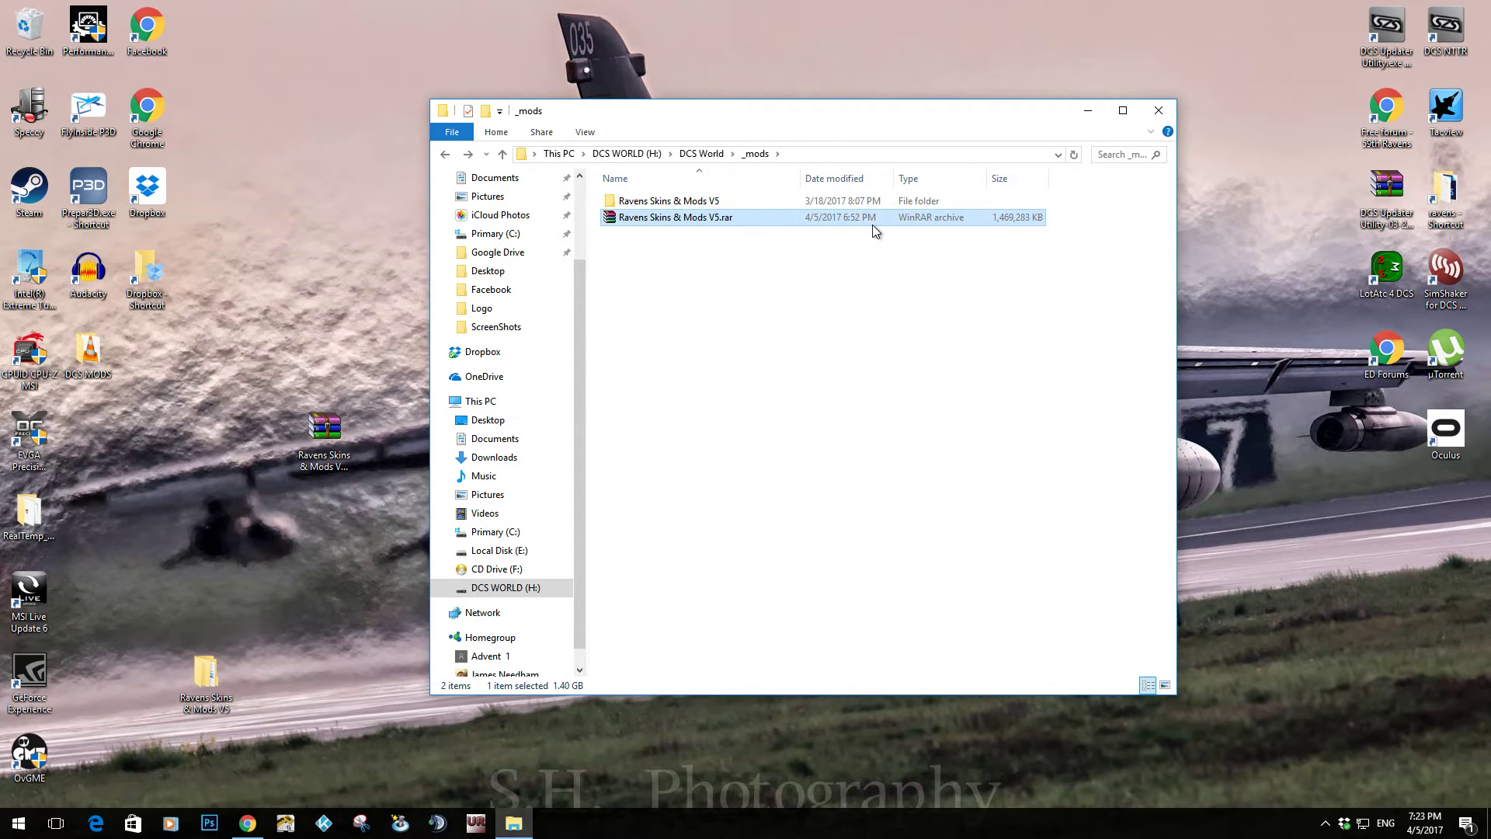
key("Delete")
left_click(799, 479)
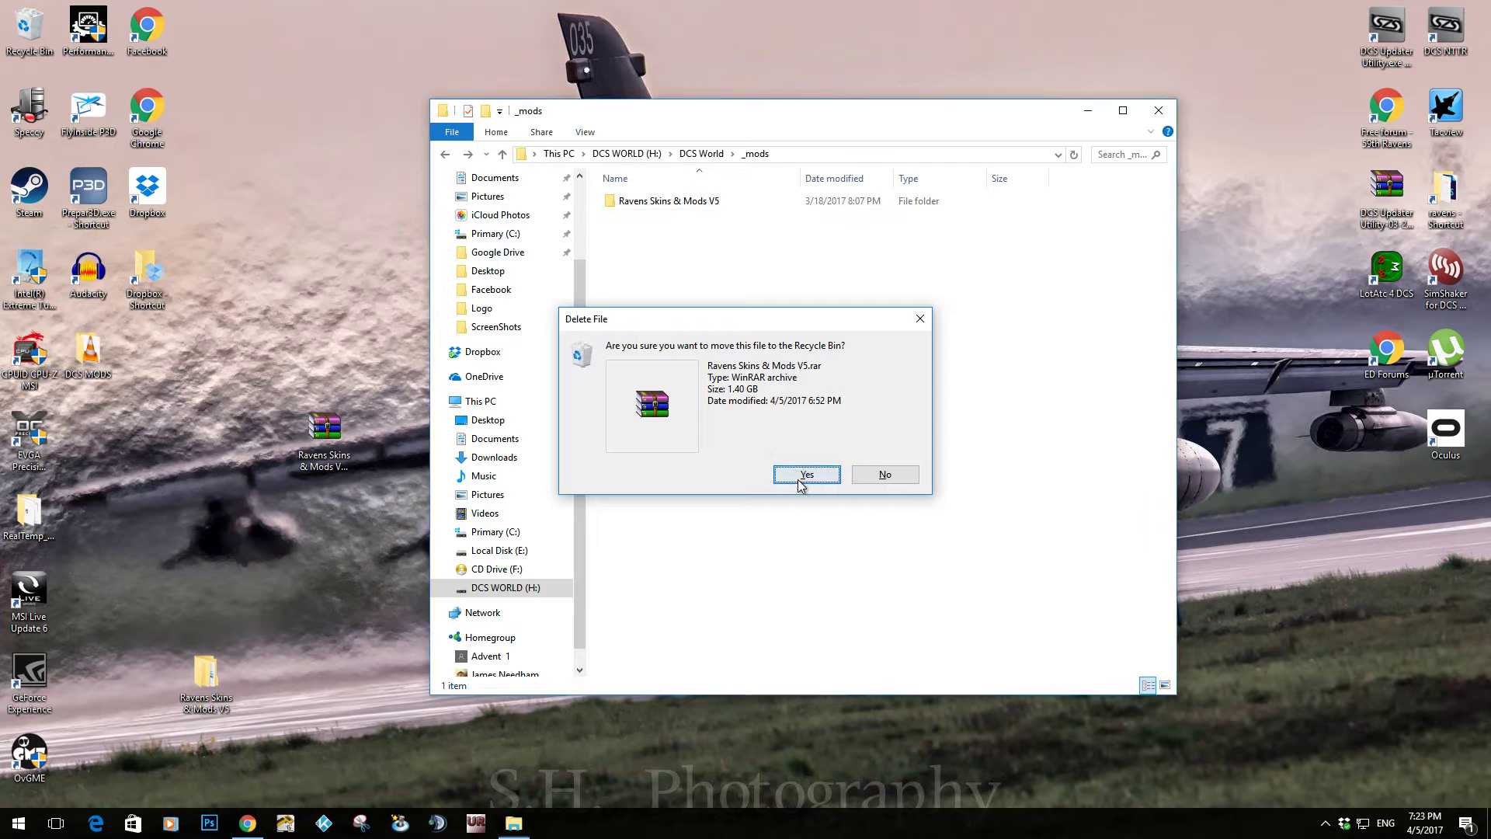
left_click(1158, 112)
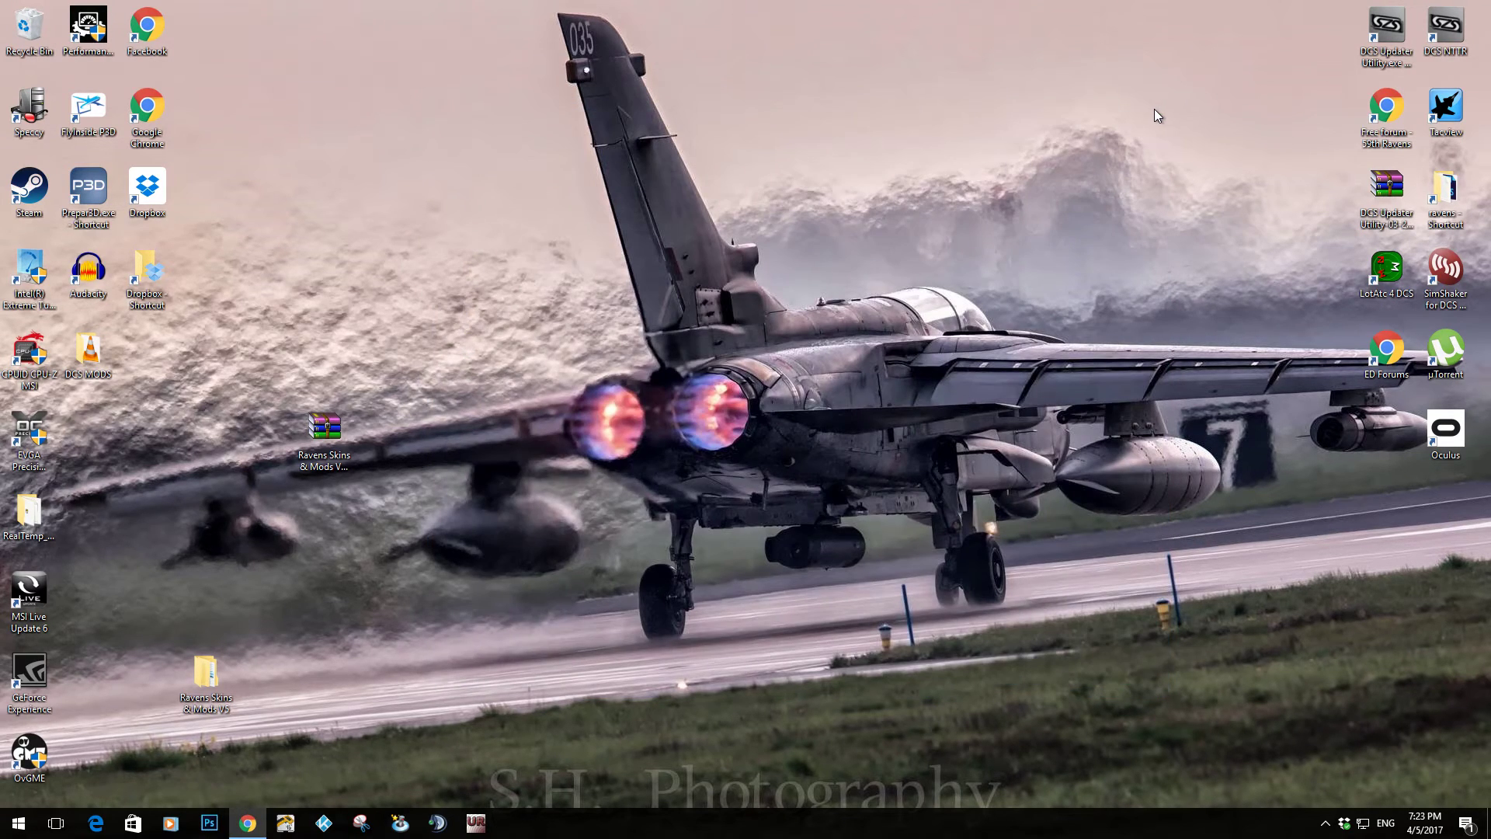
Launch OvGME again and check the Ravens Skins & Mods V5 entry under the NTTR and 1.5 configurations.
double_click(23, 770)
left_click(655, 521)
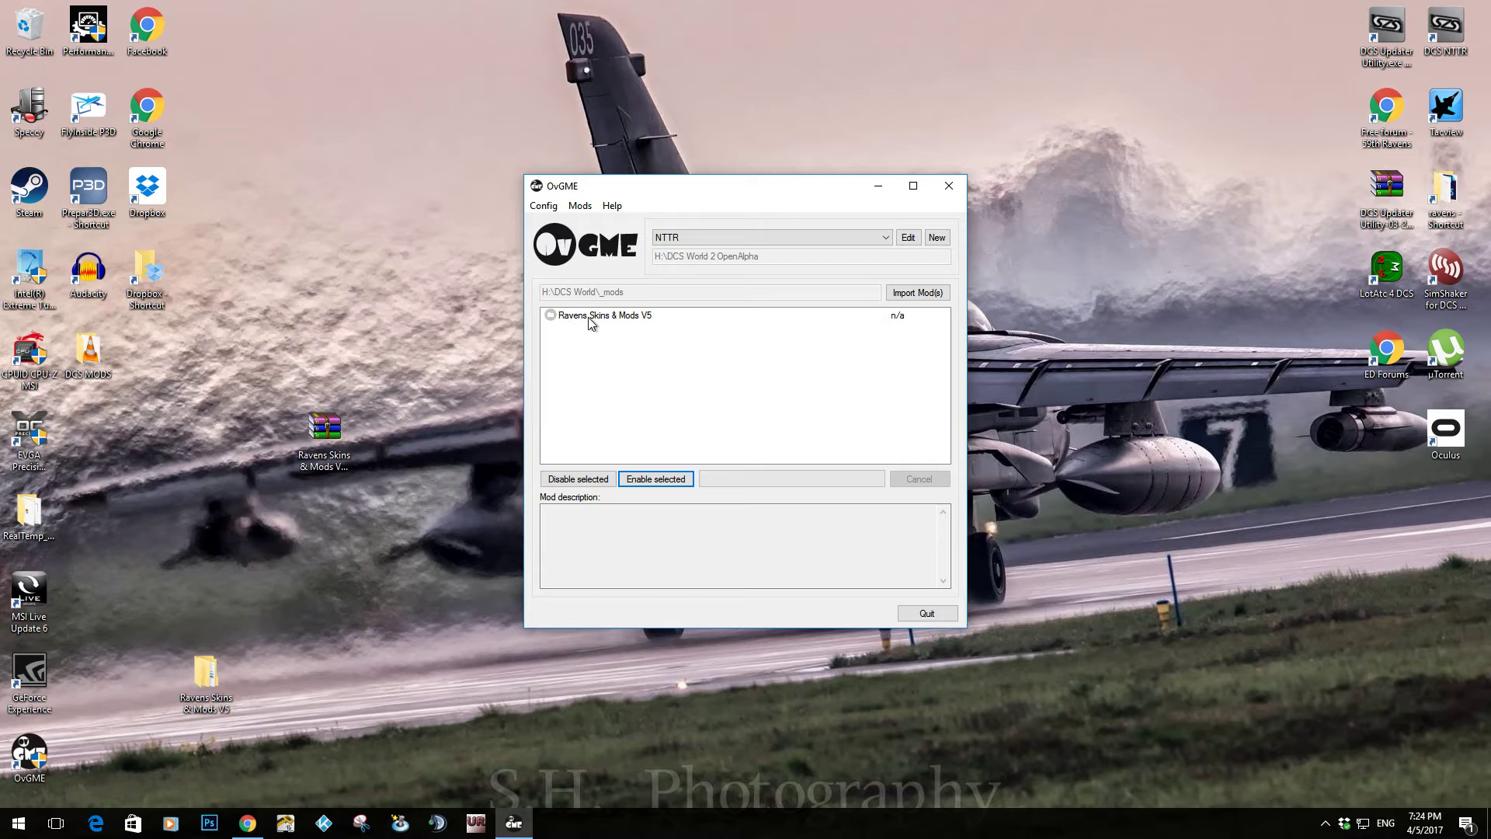
left_click(627, 317)
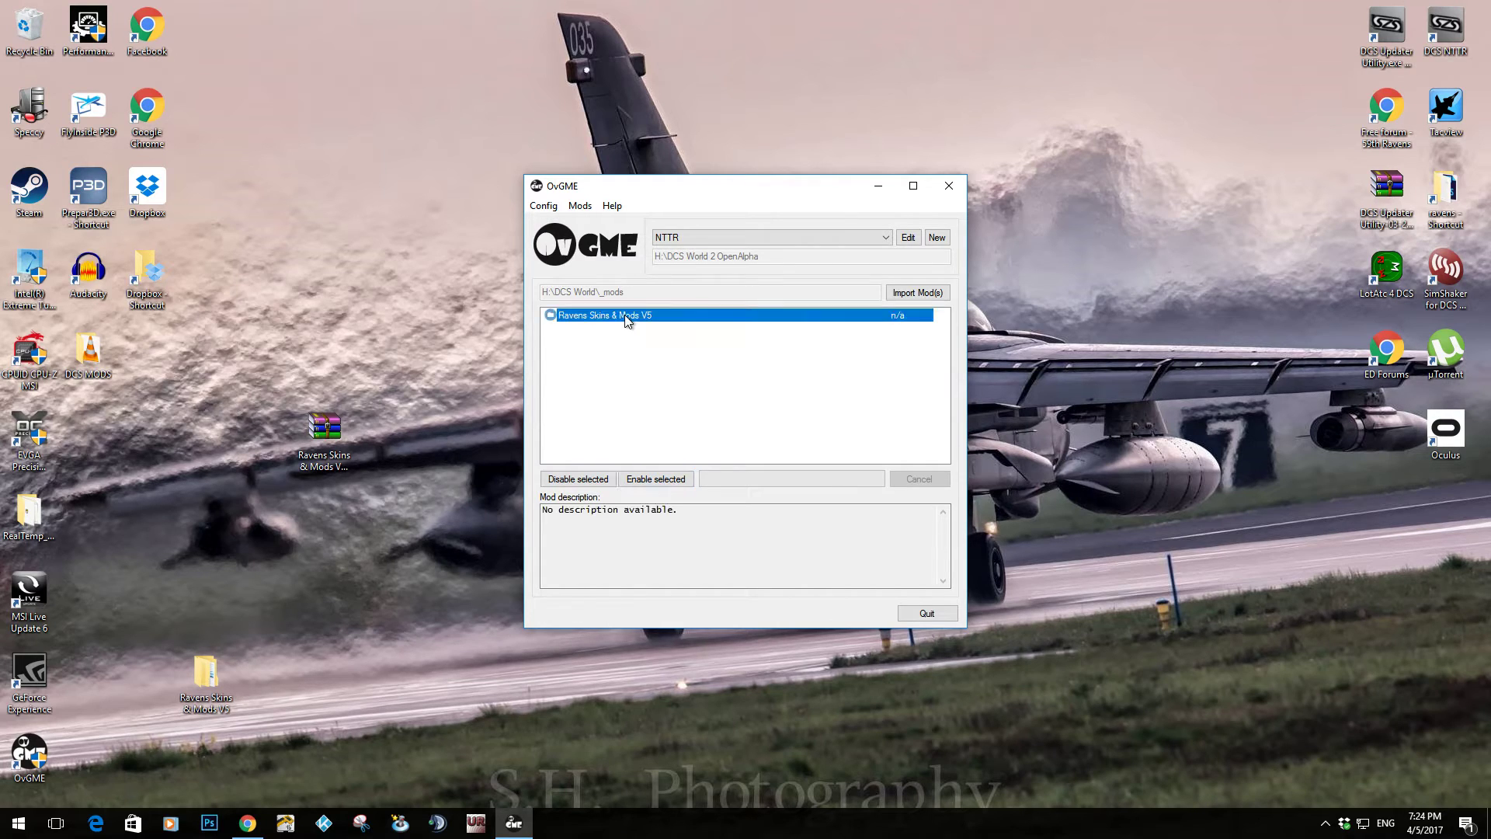
left_click(691, 238)
left_click(684, 261)
left_click(685, 237)
left_click(675, 251)
Switch to the 1.5 configuration and enable the Ravens Skins & Mods V5 mod.
left_click(679, 236)
left_click(682, 263)
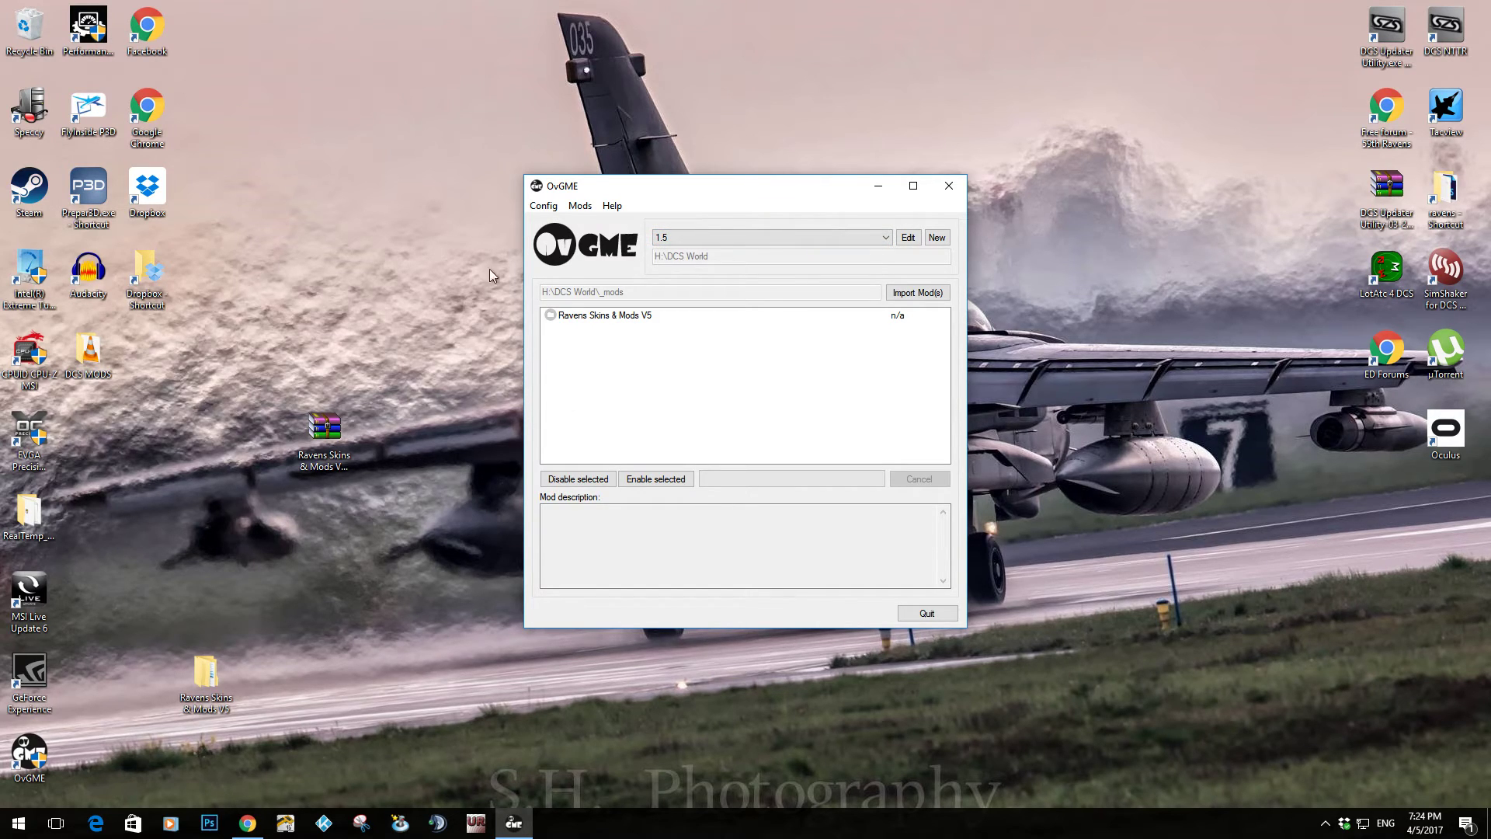
left_click(581, 319)
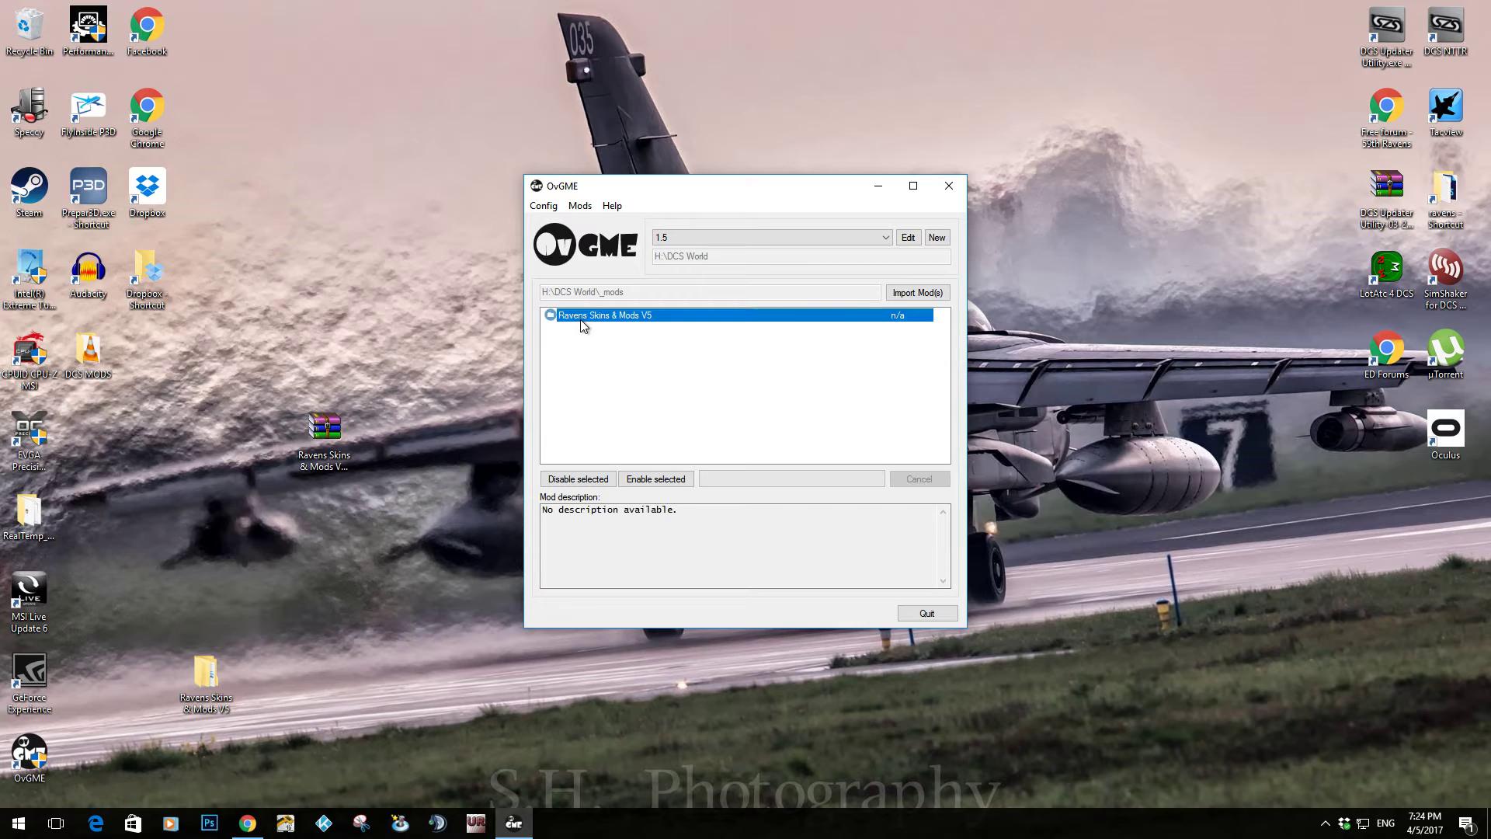
left_click(654, 479)
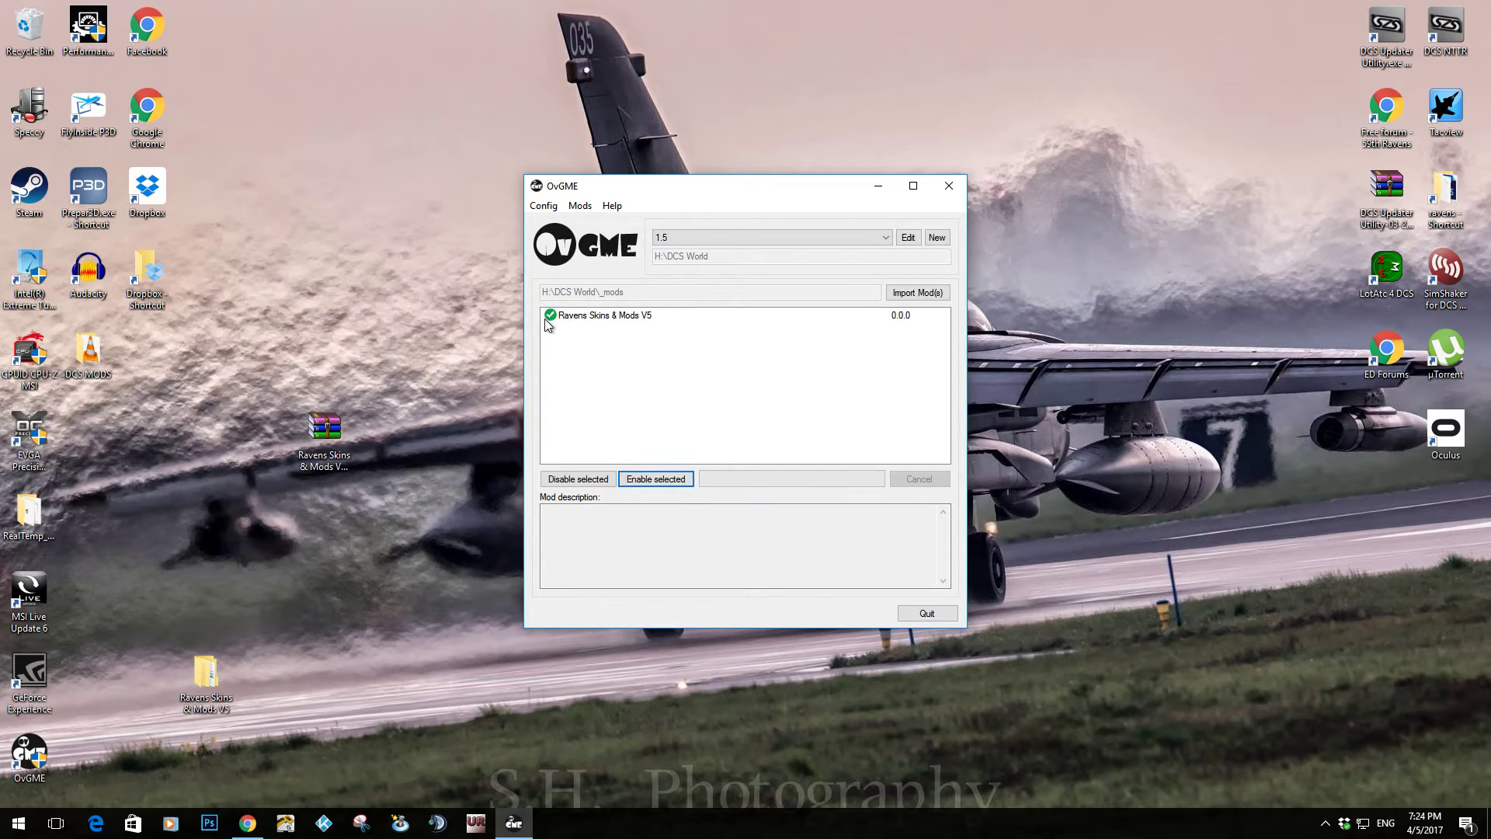
Switch to the NTTR configuration and enable the Ravens Skins & Mods V5 mod there too.
left_click(660, 237)
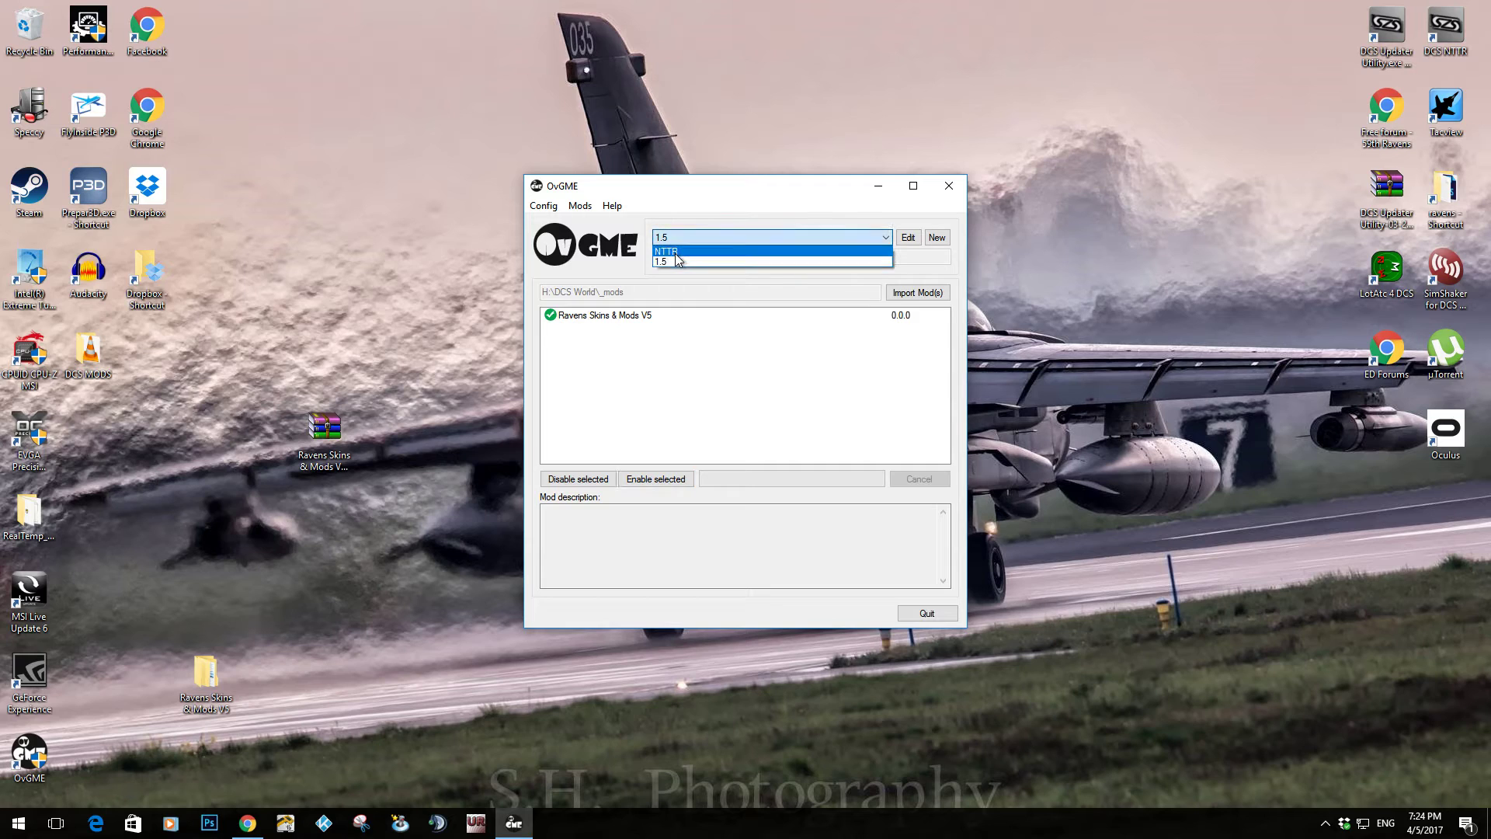
left_click(676, 256)
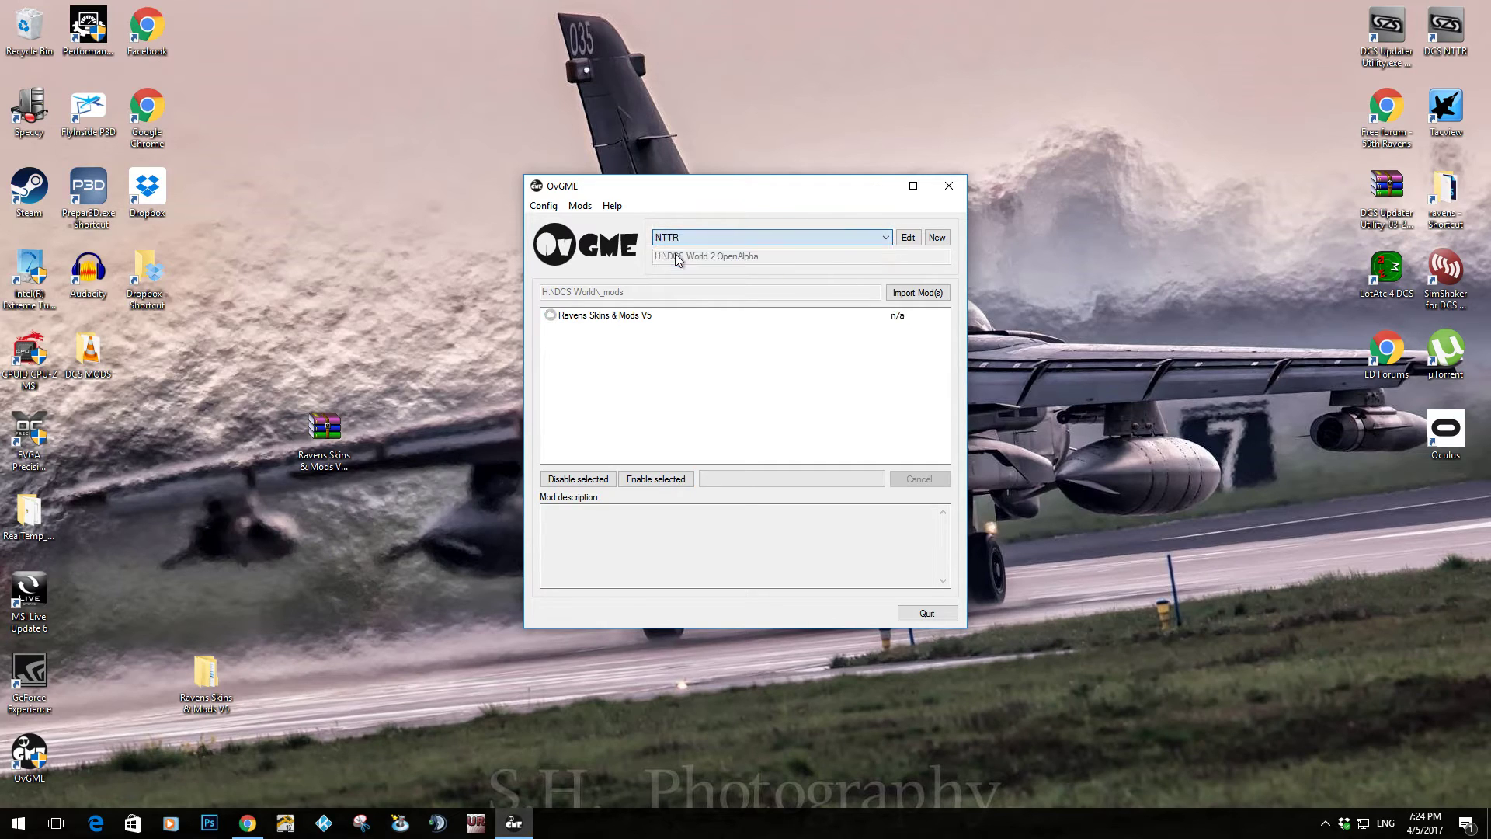
left_click(575, 314)
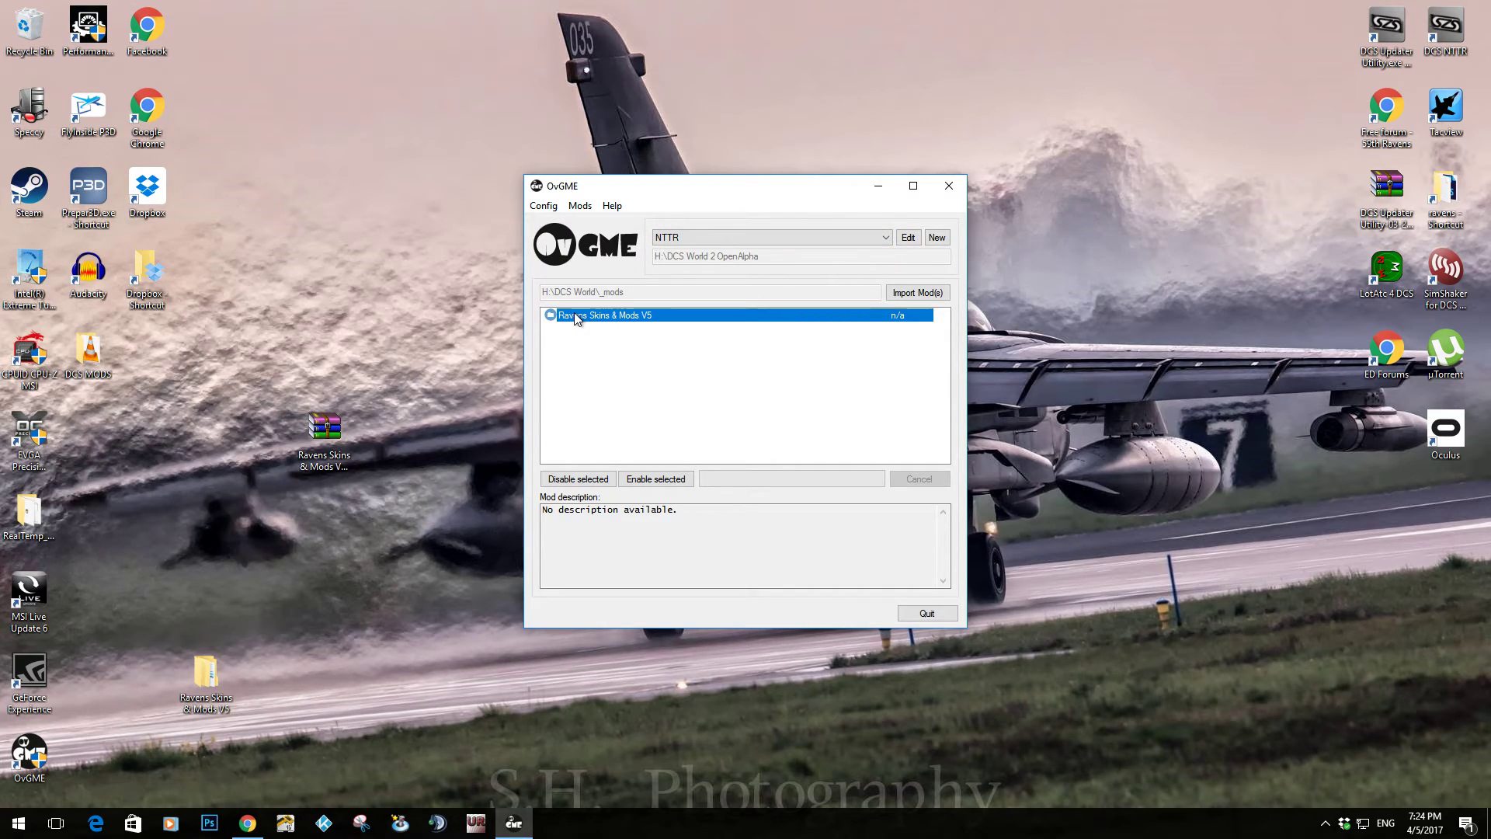
left_click(651, 480)
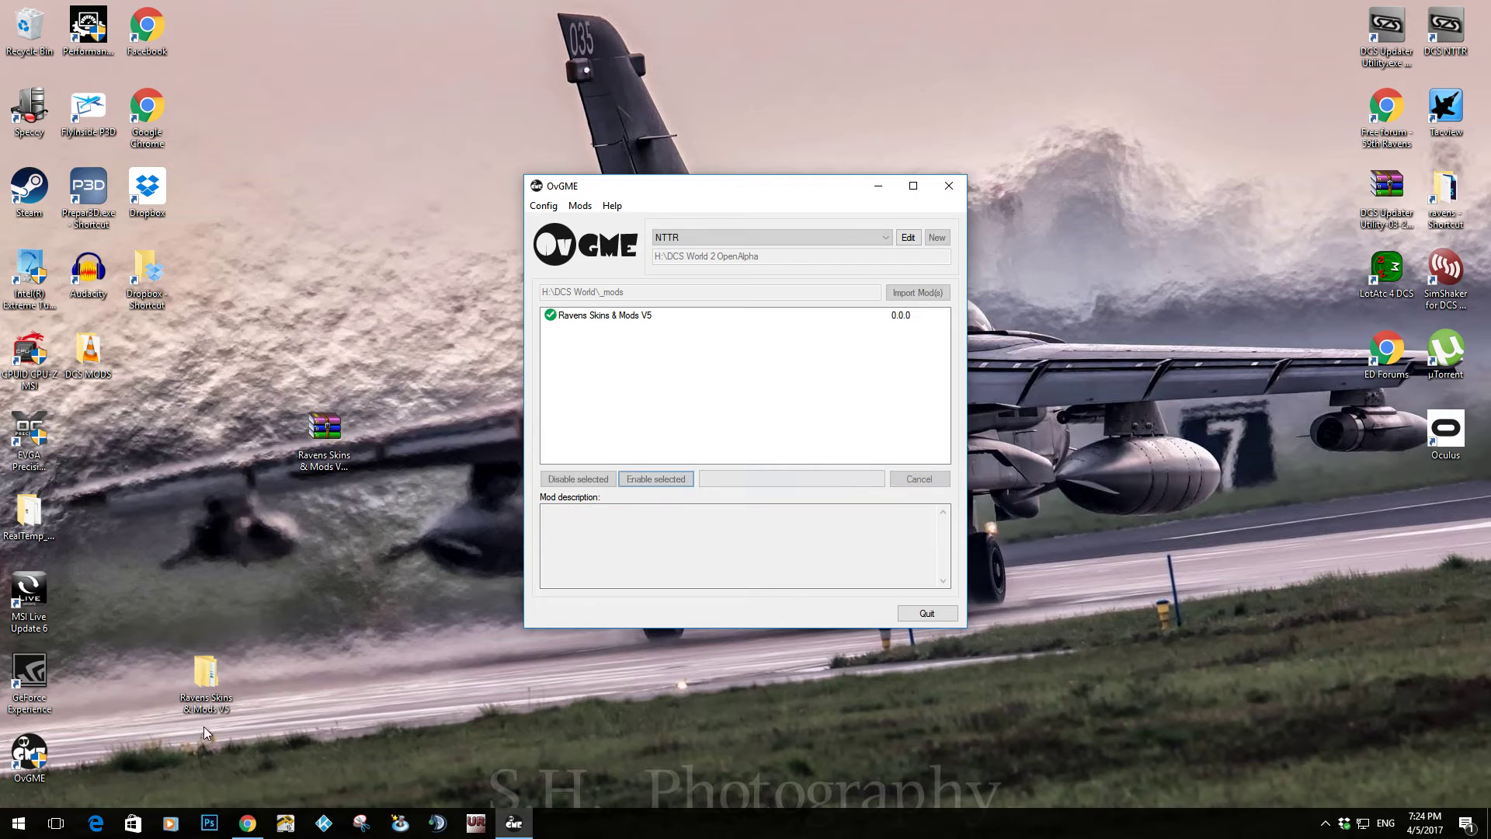
Examine Bazar\Liveries in the desktop copy of Ravens Skins & Mods V5, and close the folder window and OvGME.
double_click(204, 679)
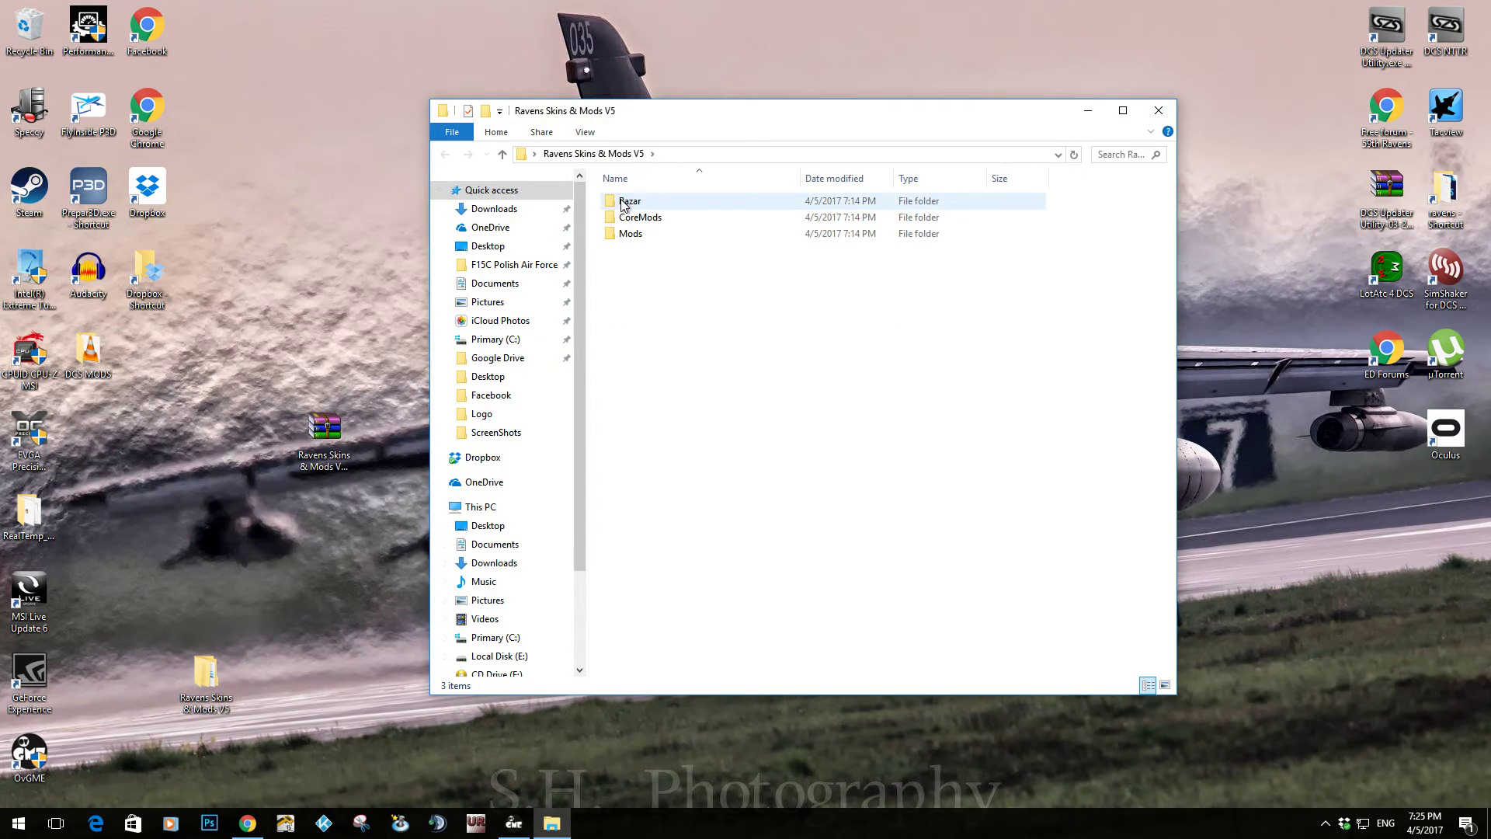
double_click(614, 204)
double_click(622, 203)
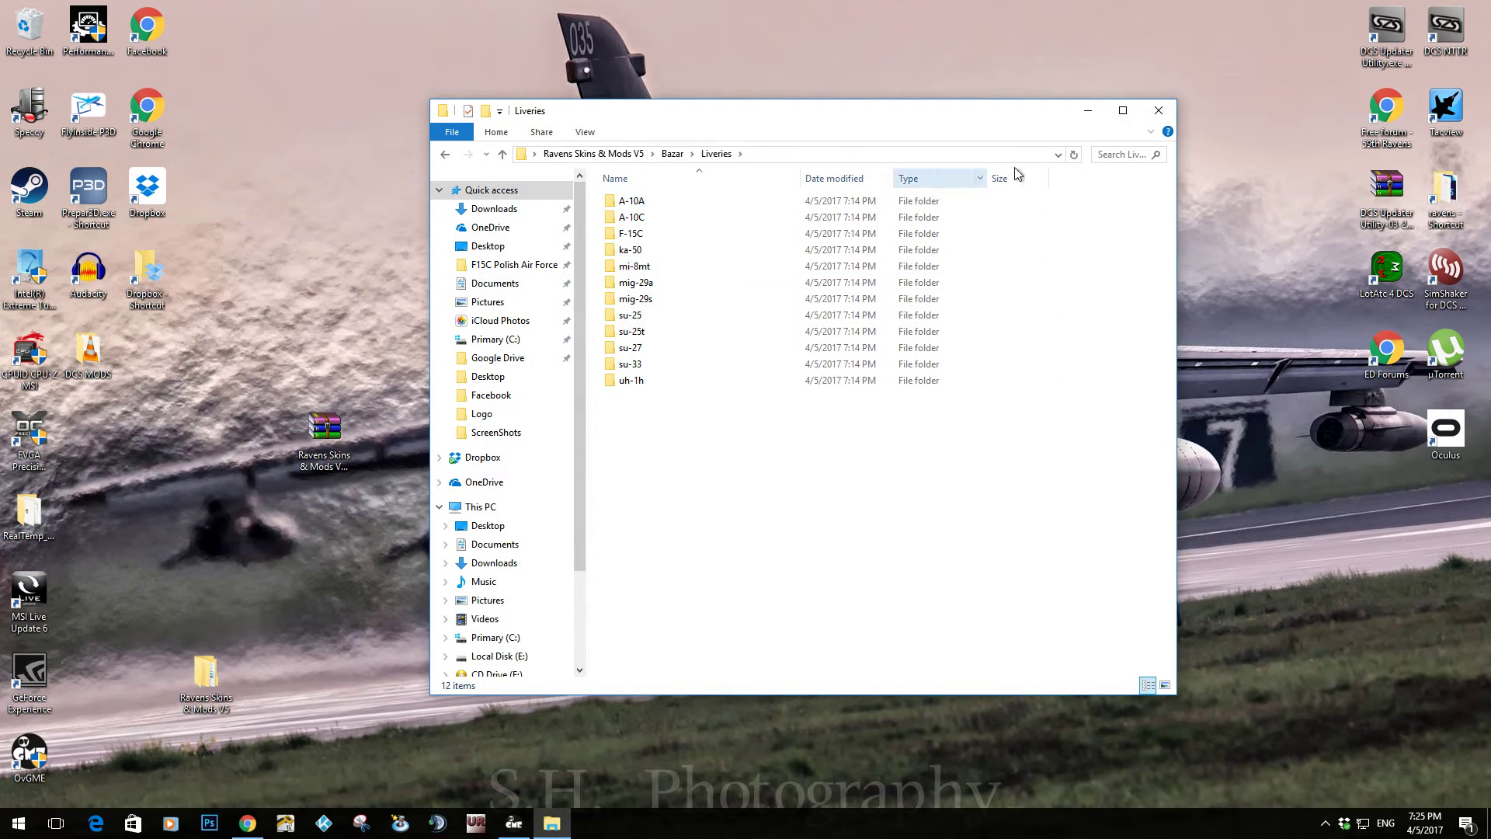
left_click(1159, 114)
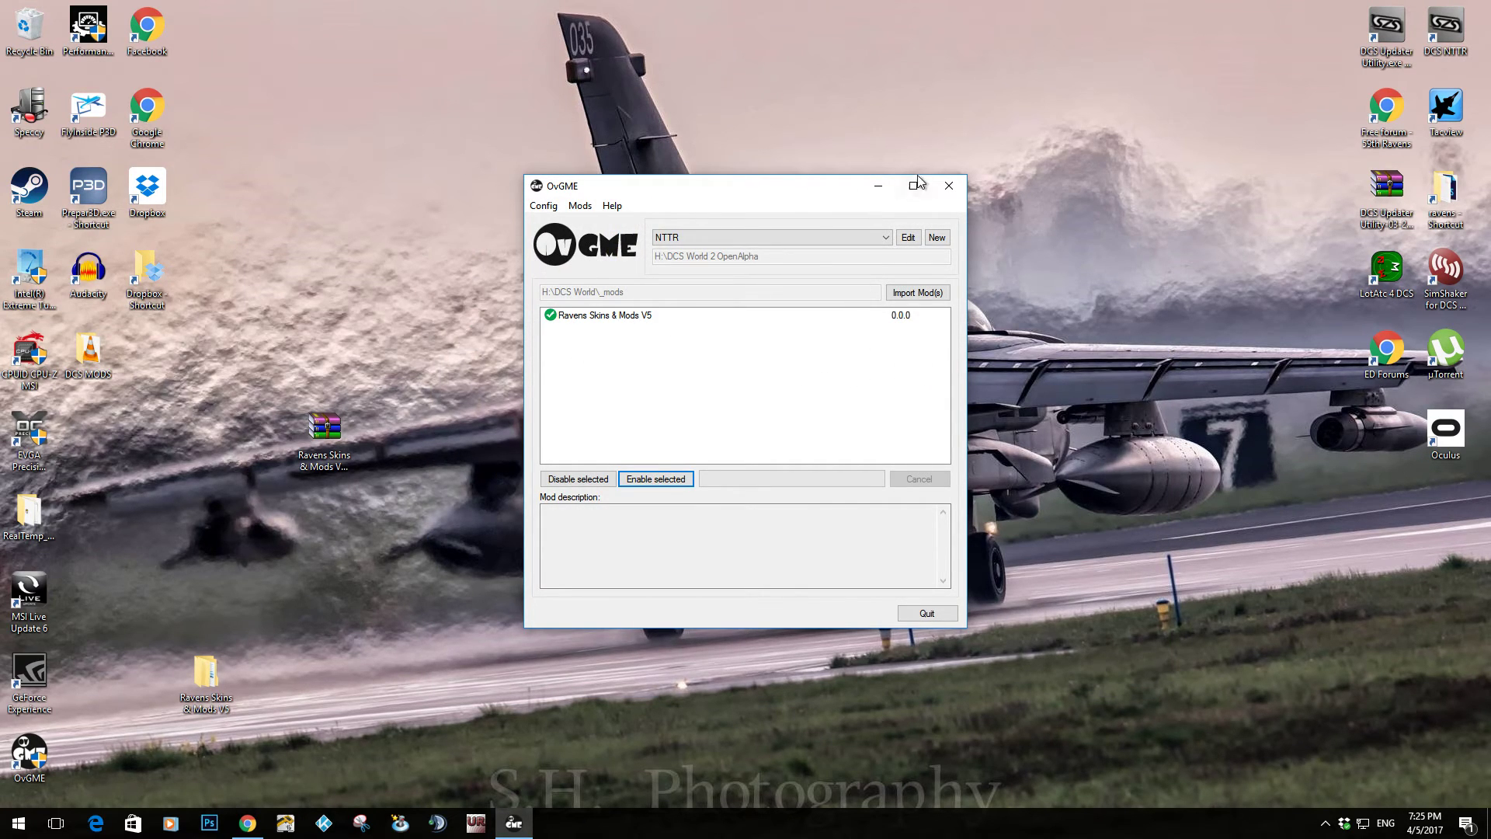
left_click(947, 187)
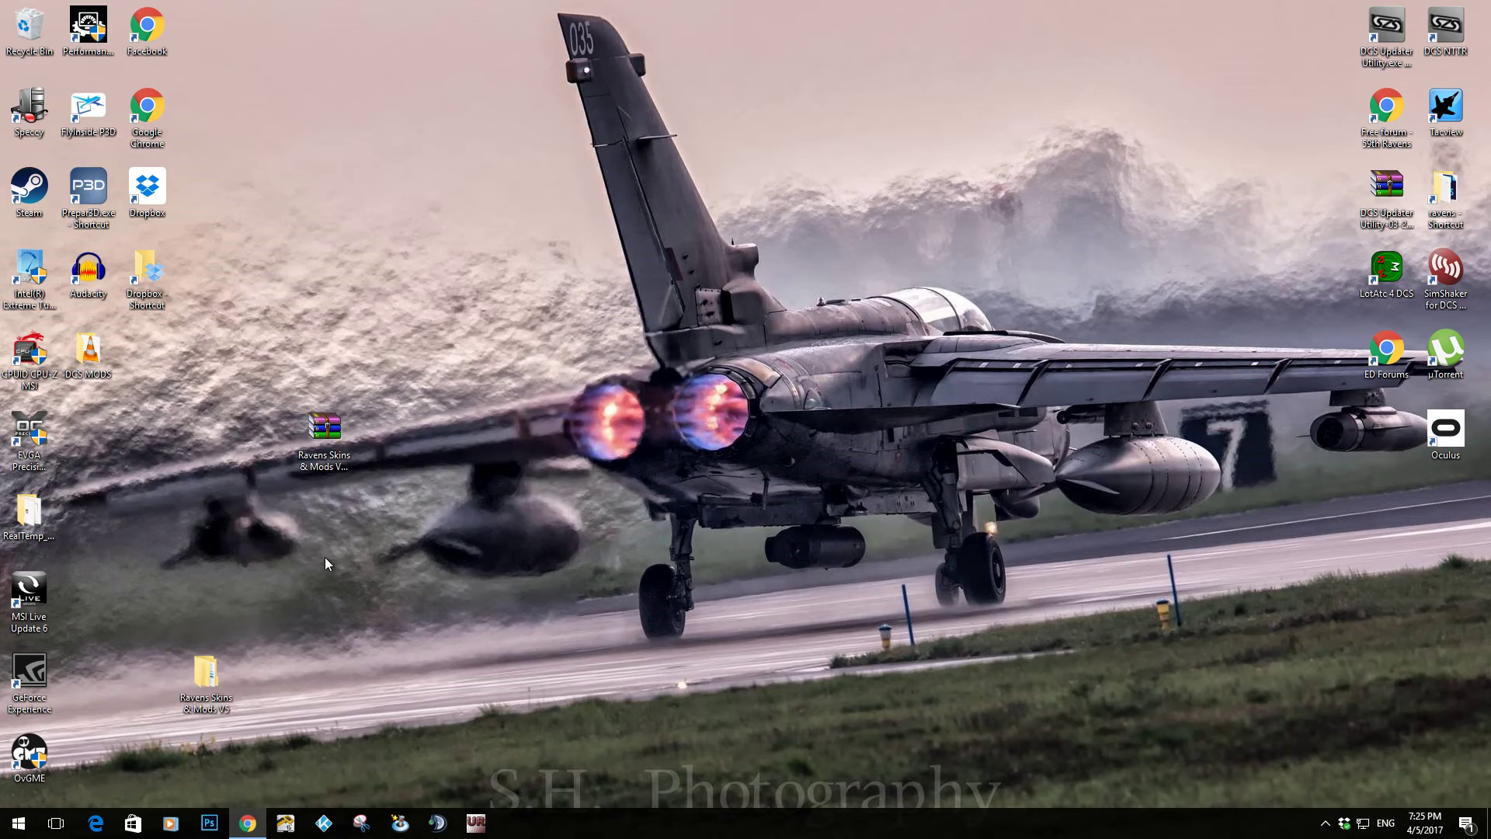
Examine the Ravens A10c skin folders in DCS World\Bazar\Liveries\A-10C on the DCS WORLD (H:) drive.
double_click(193, 692)
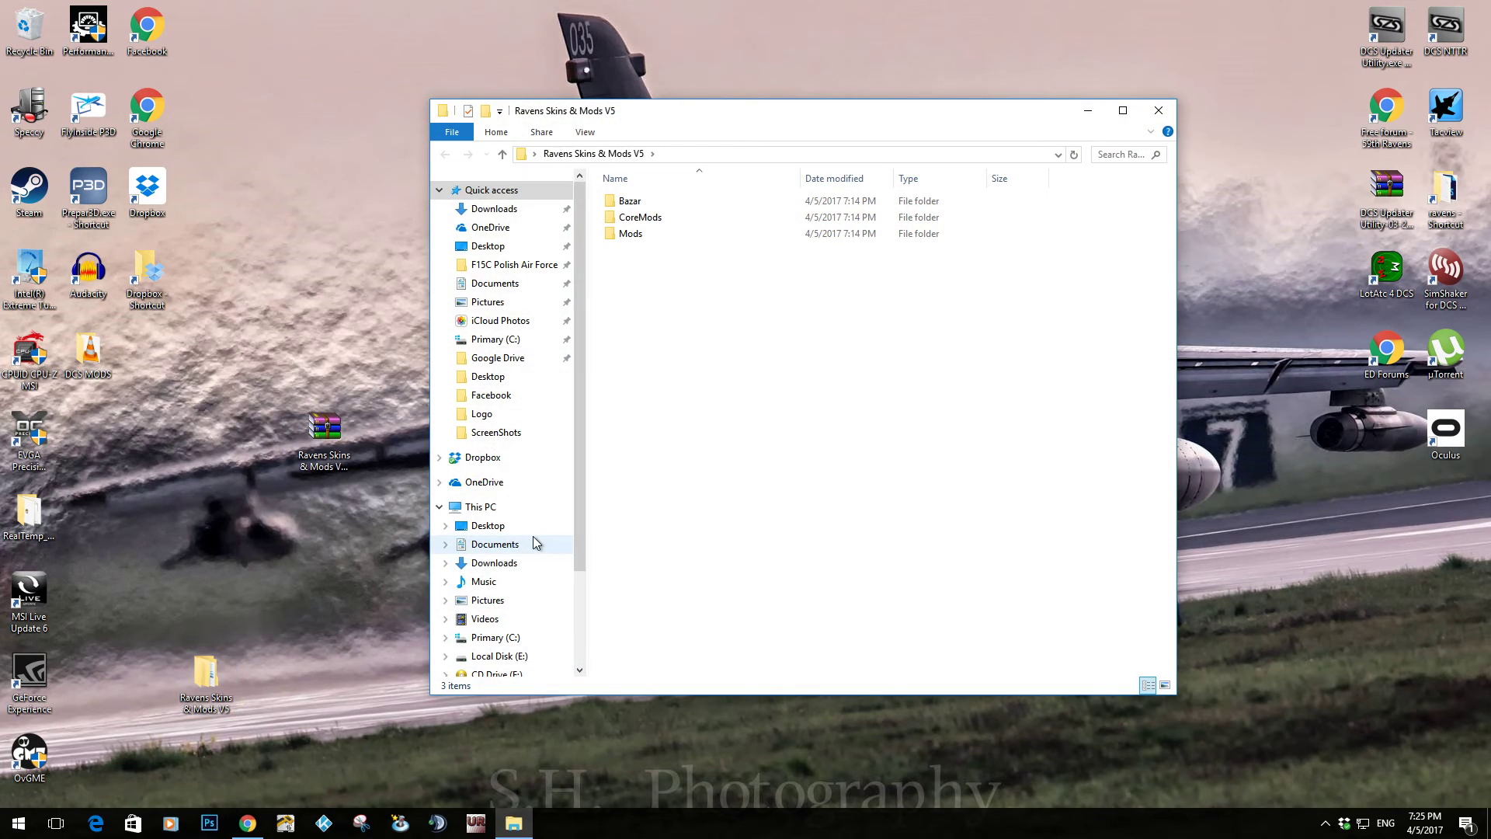
scroll(533, 540, "down", 5)
left_click(499, 571)
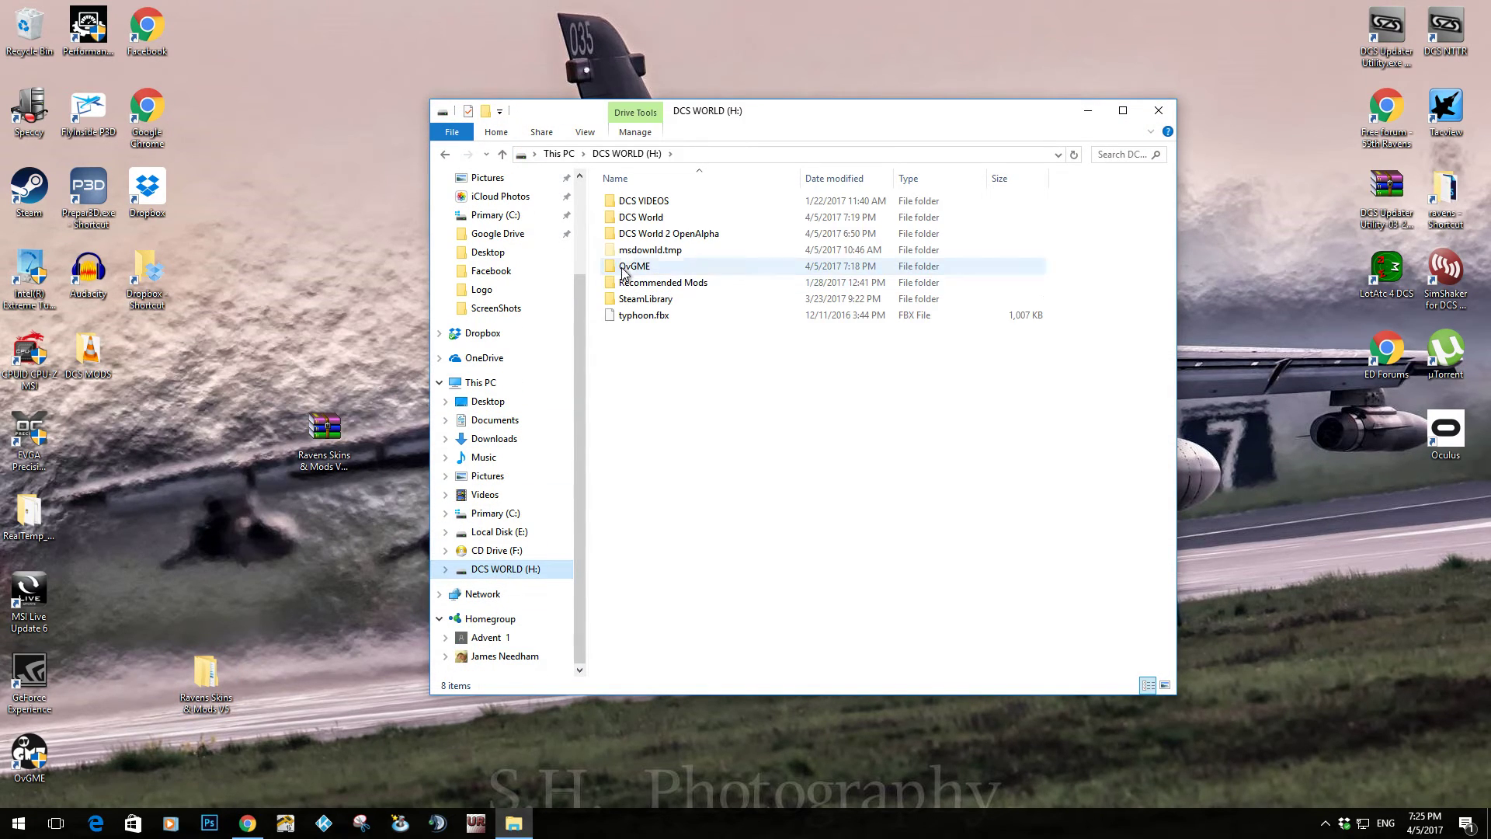
double_click(645, 217)
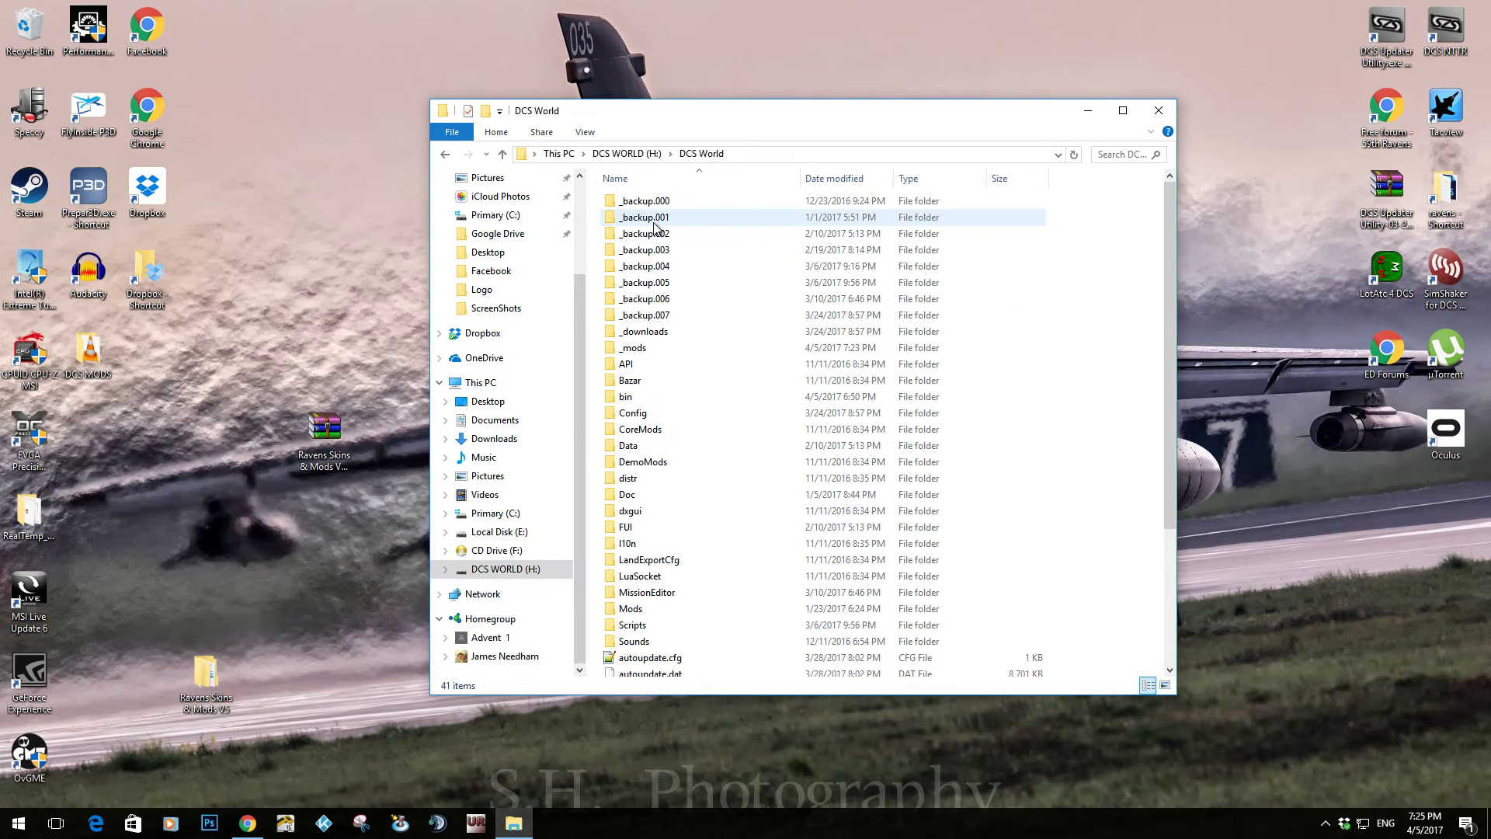
double_click(651, 380)
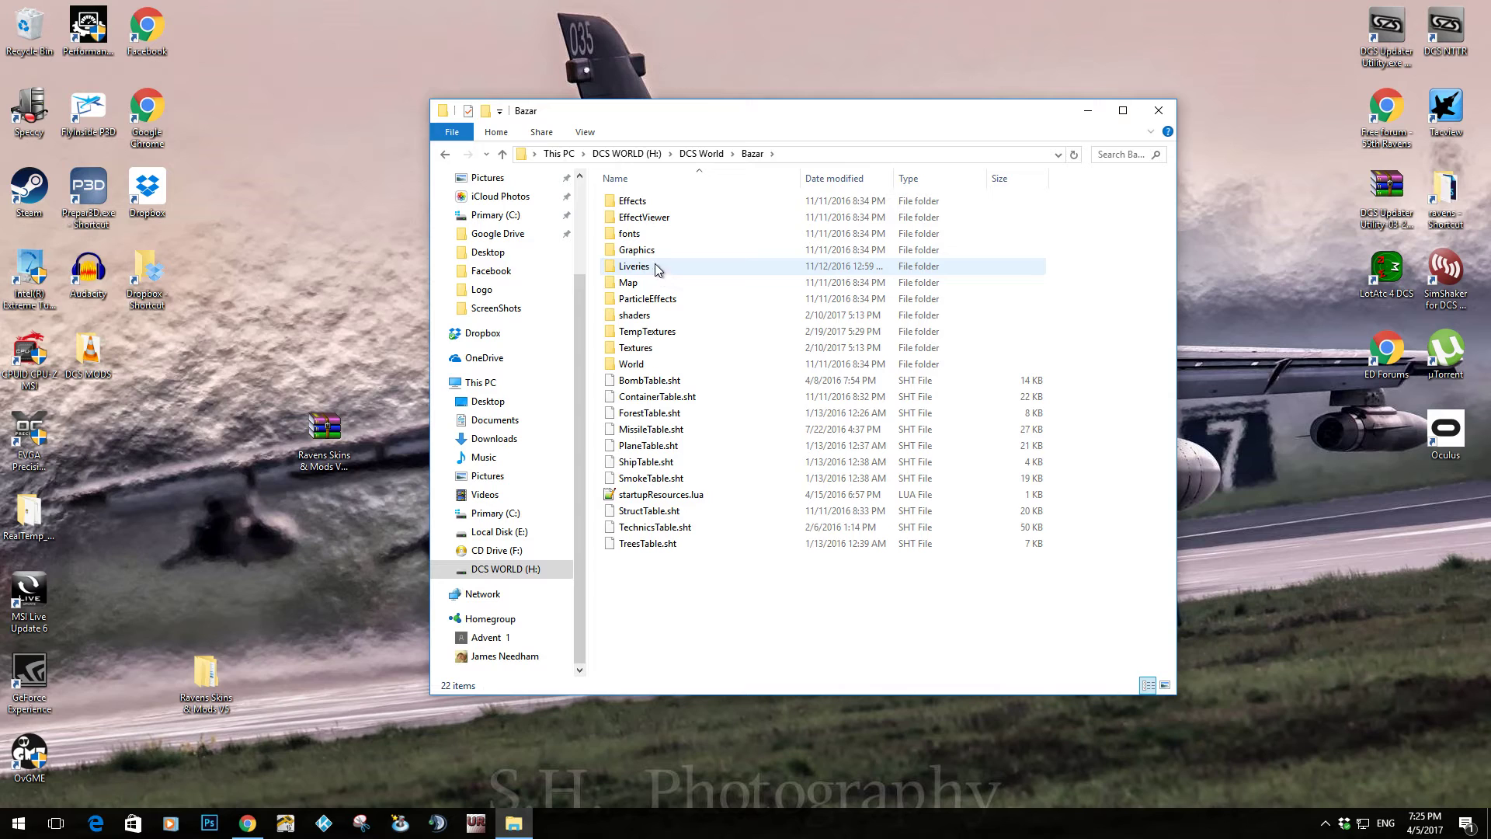
double_click(653, 267)
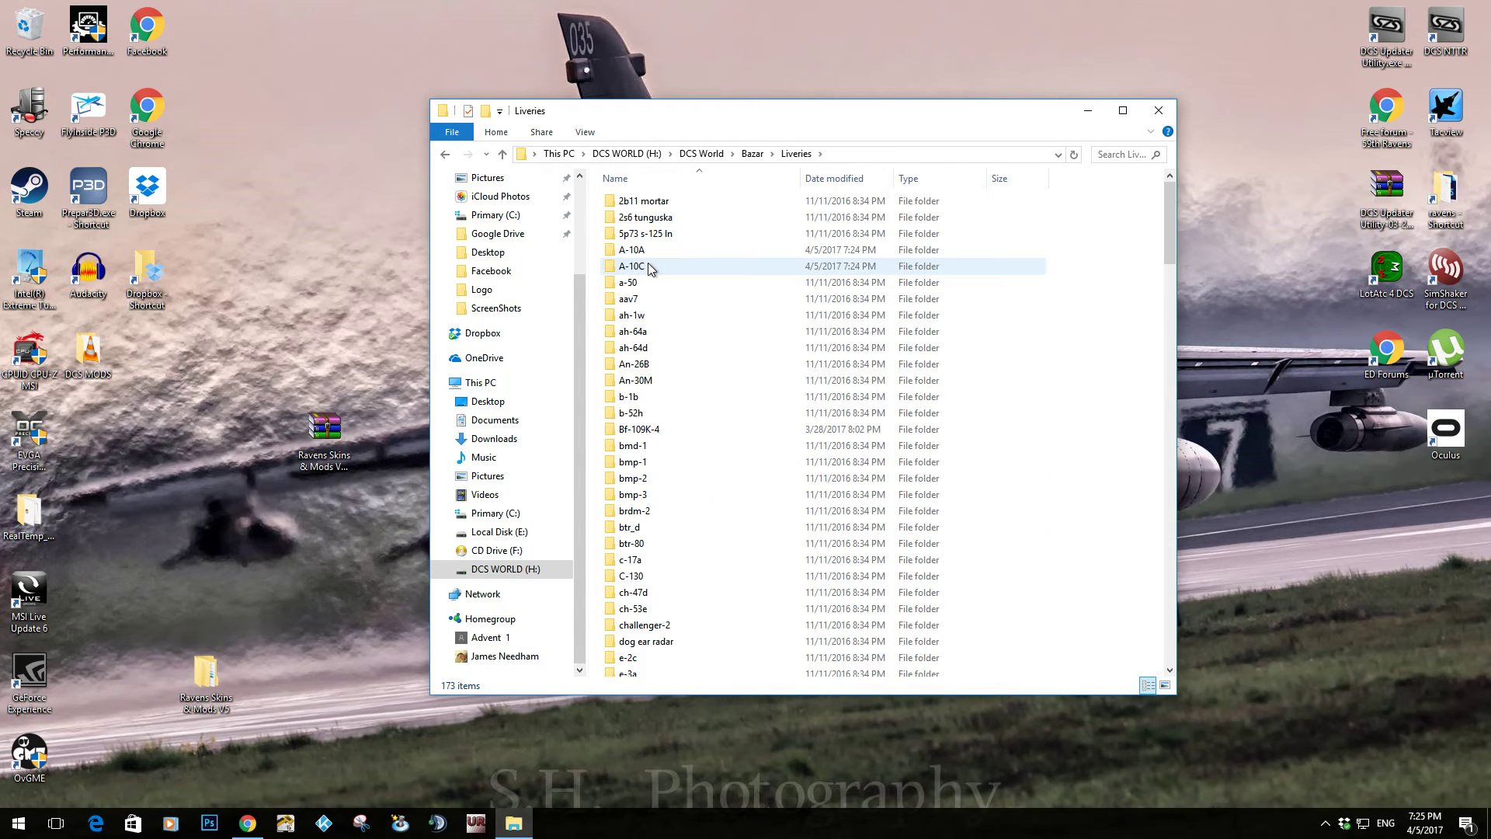
double_click(642, 268)
scroll(639, 271, "down", 5)
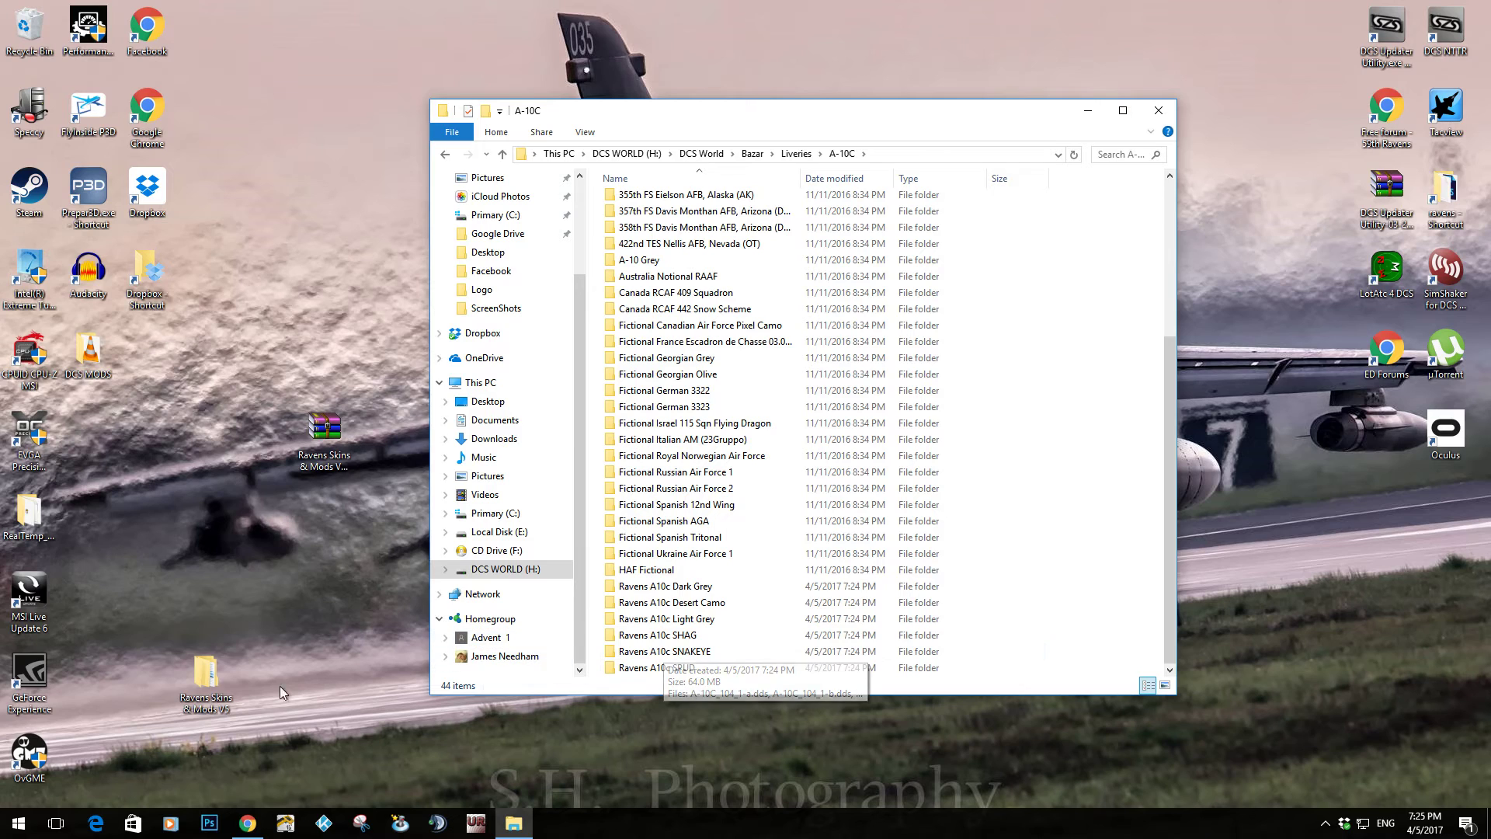
Launch OvGME with the requested permission, switch to the 1.5 configuration and disable the Ravens Skins & Mods V5 mod.
left_click(17, 759)
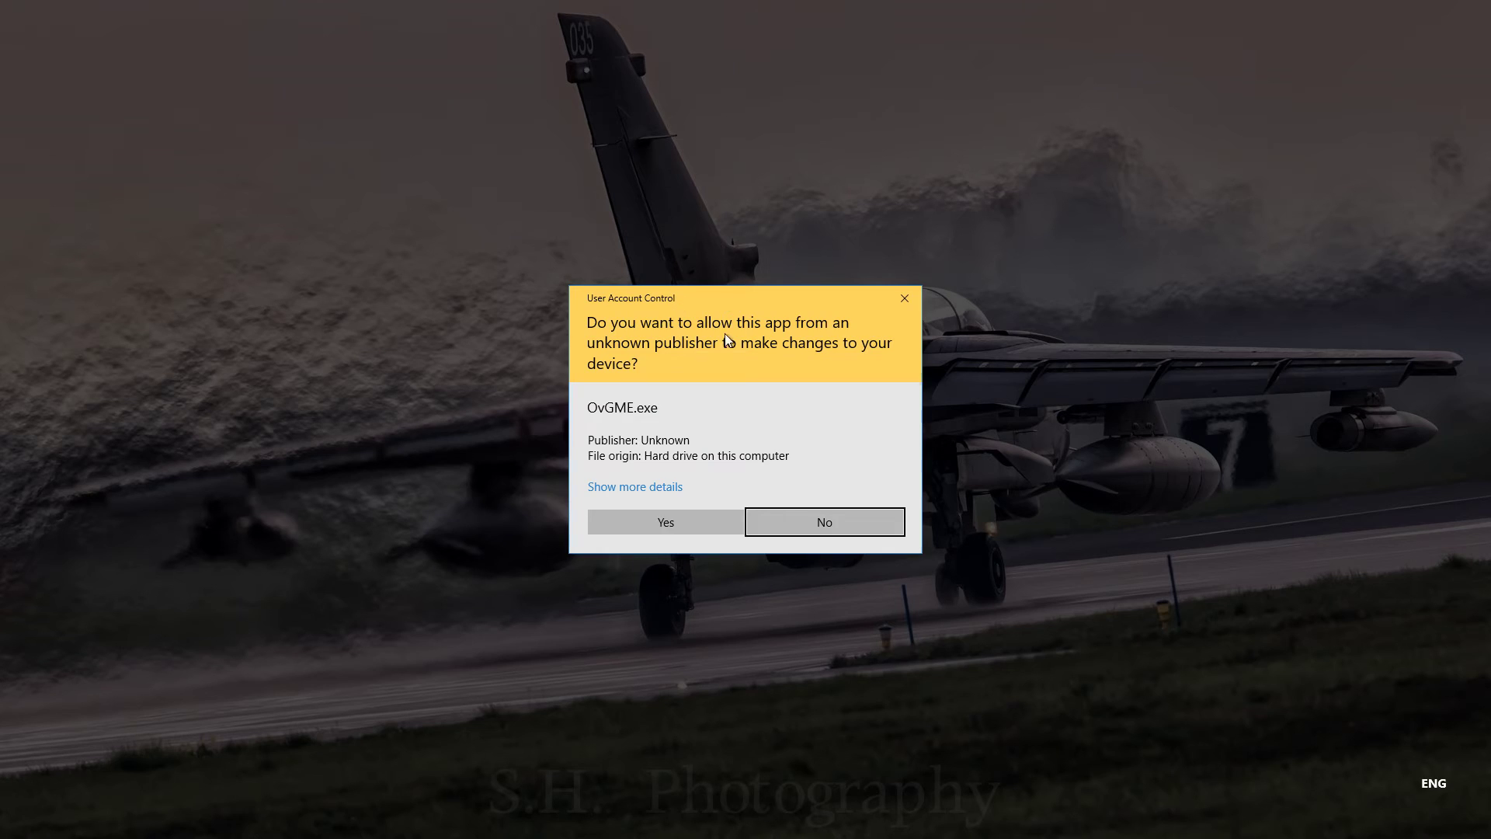
left_click(674, 523)
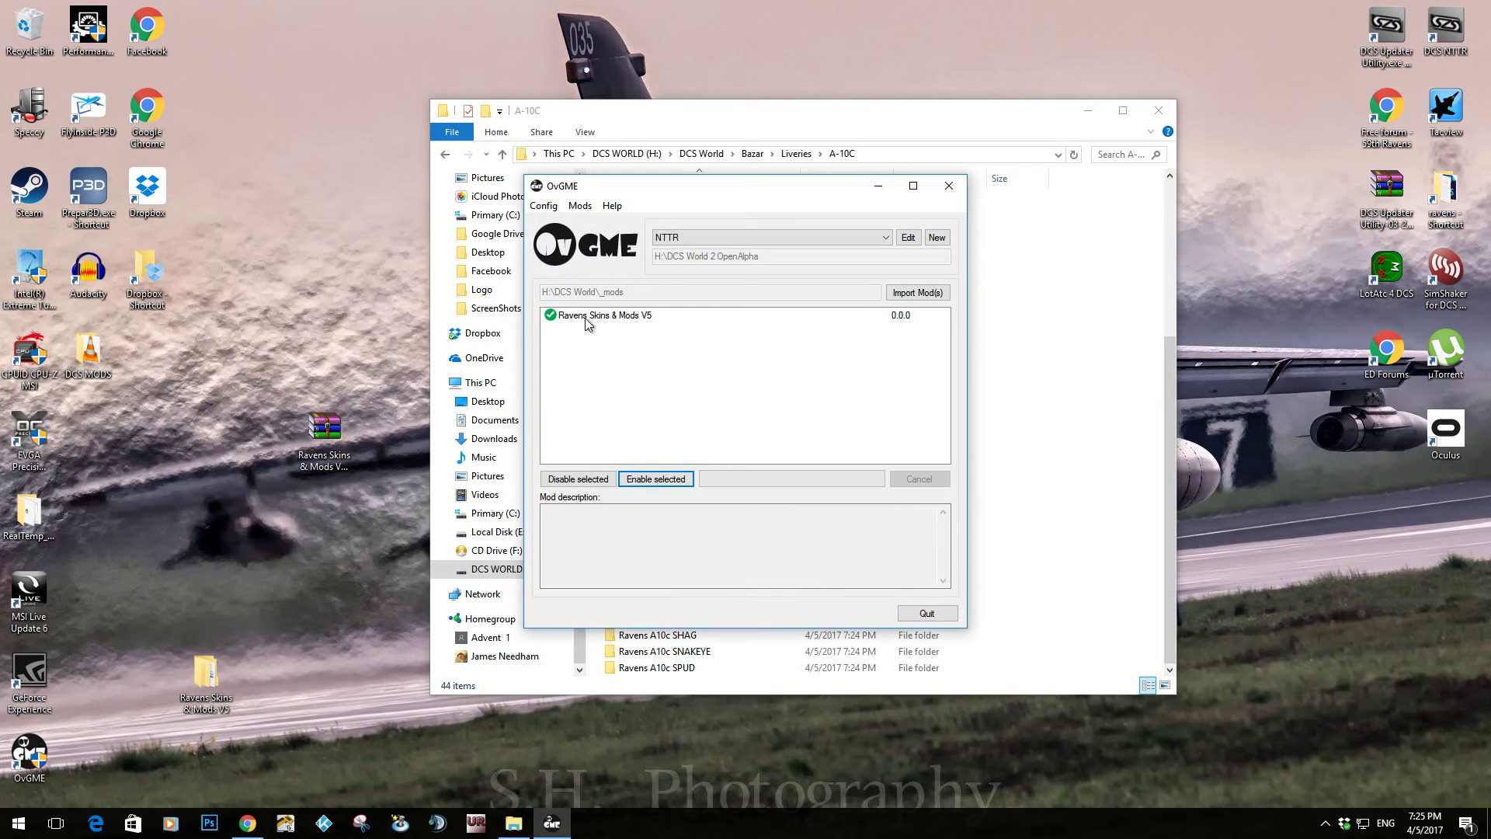
left_click(729, 235)
left_click(702, 257)
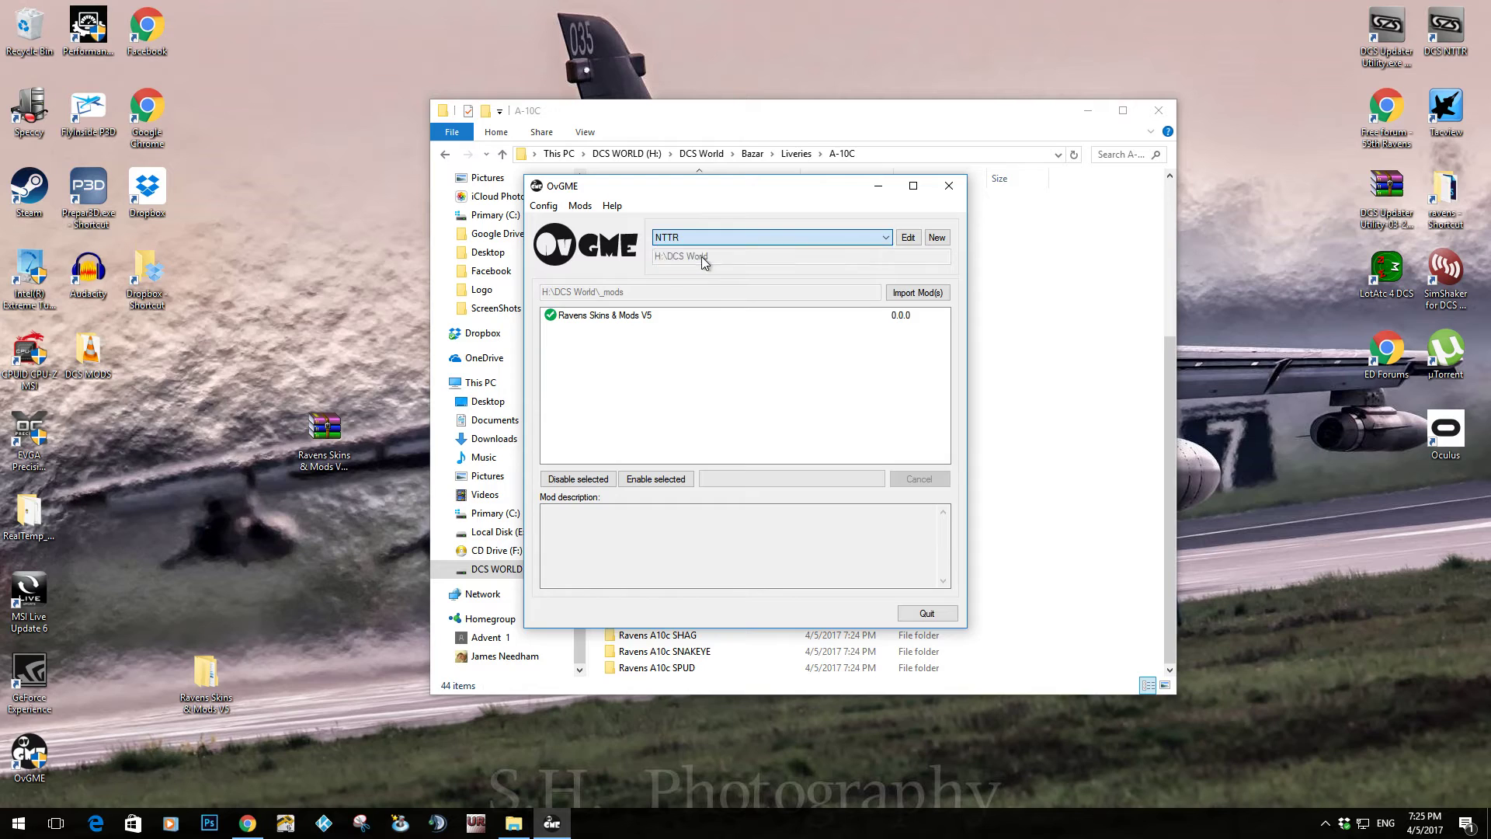
left_click(596, 318)
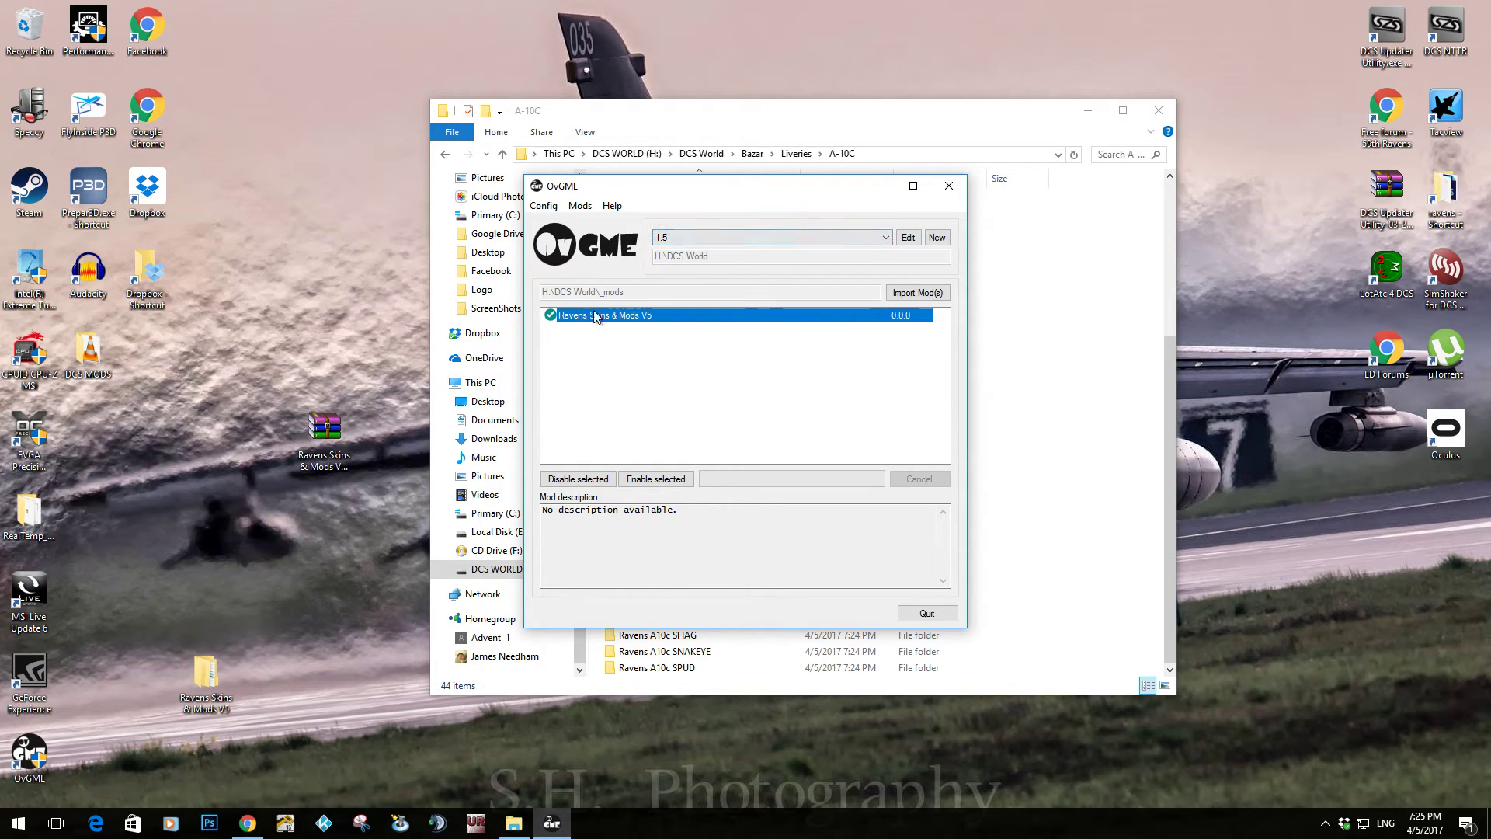
left_click(581, 480)
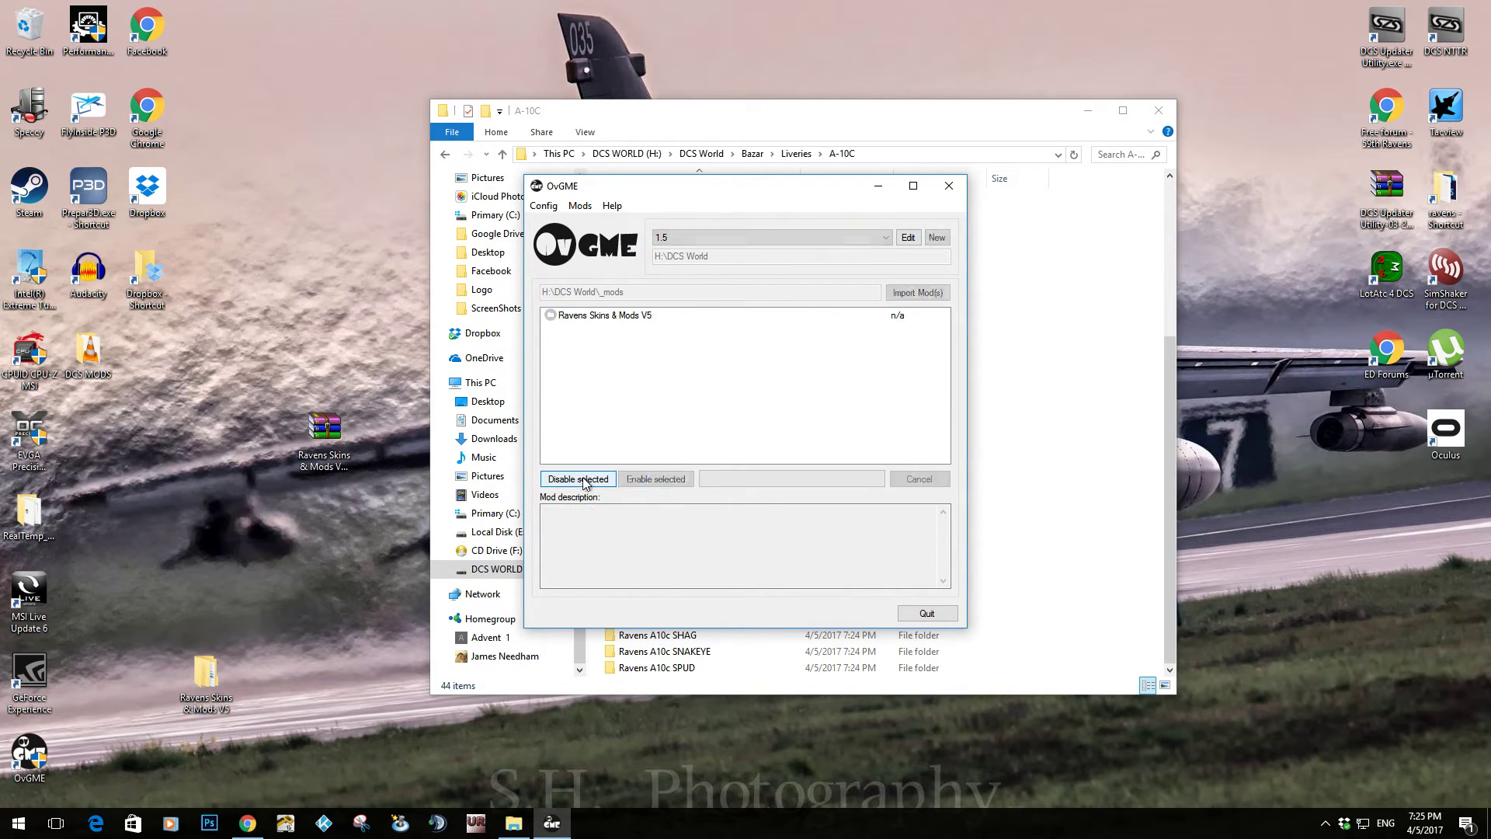
Check the A-10C liveries folder with the mod disabled, minimize it, and enable Ravens Skins & Mods V5 again under 1.5.
left_click(706, 120)
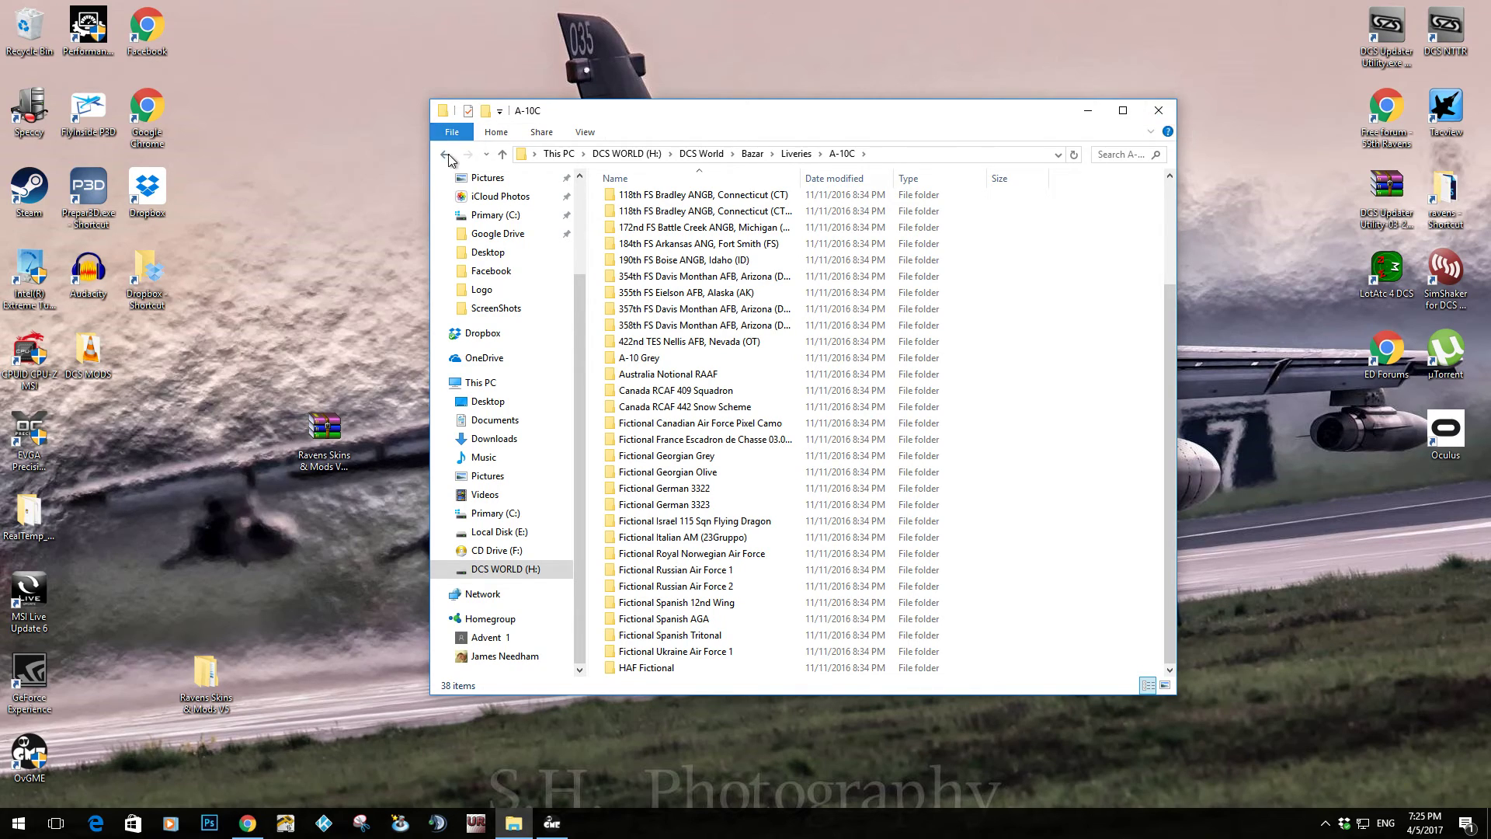
left_click(1088, 110)
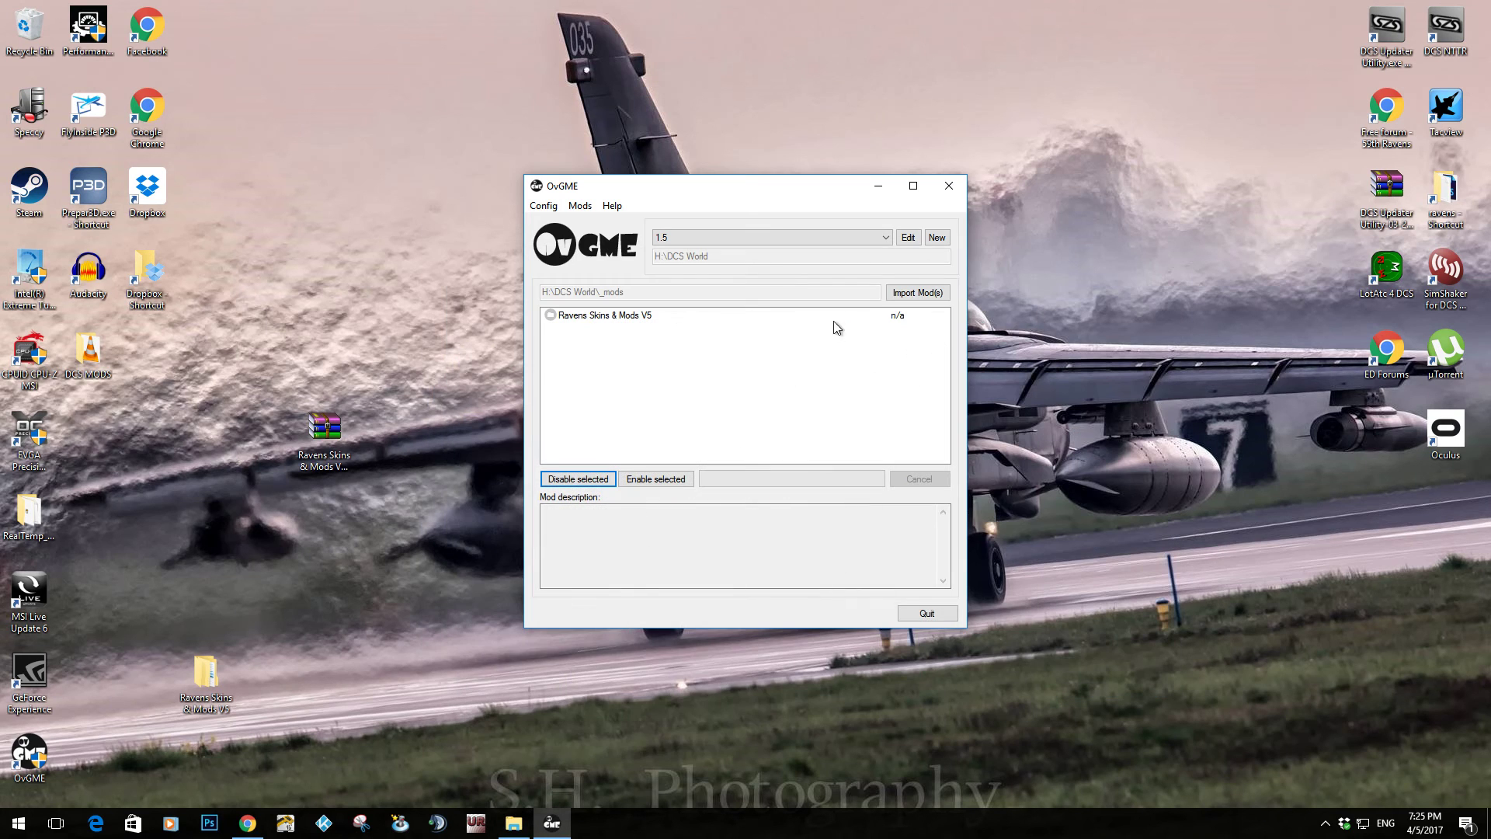
left_click(599, 317)
left_click(655, 479)
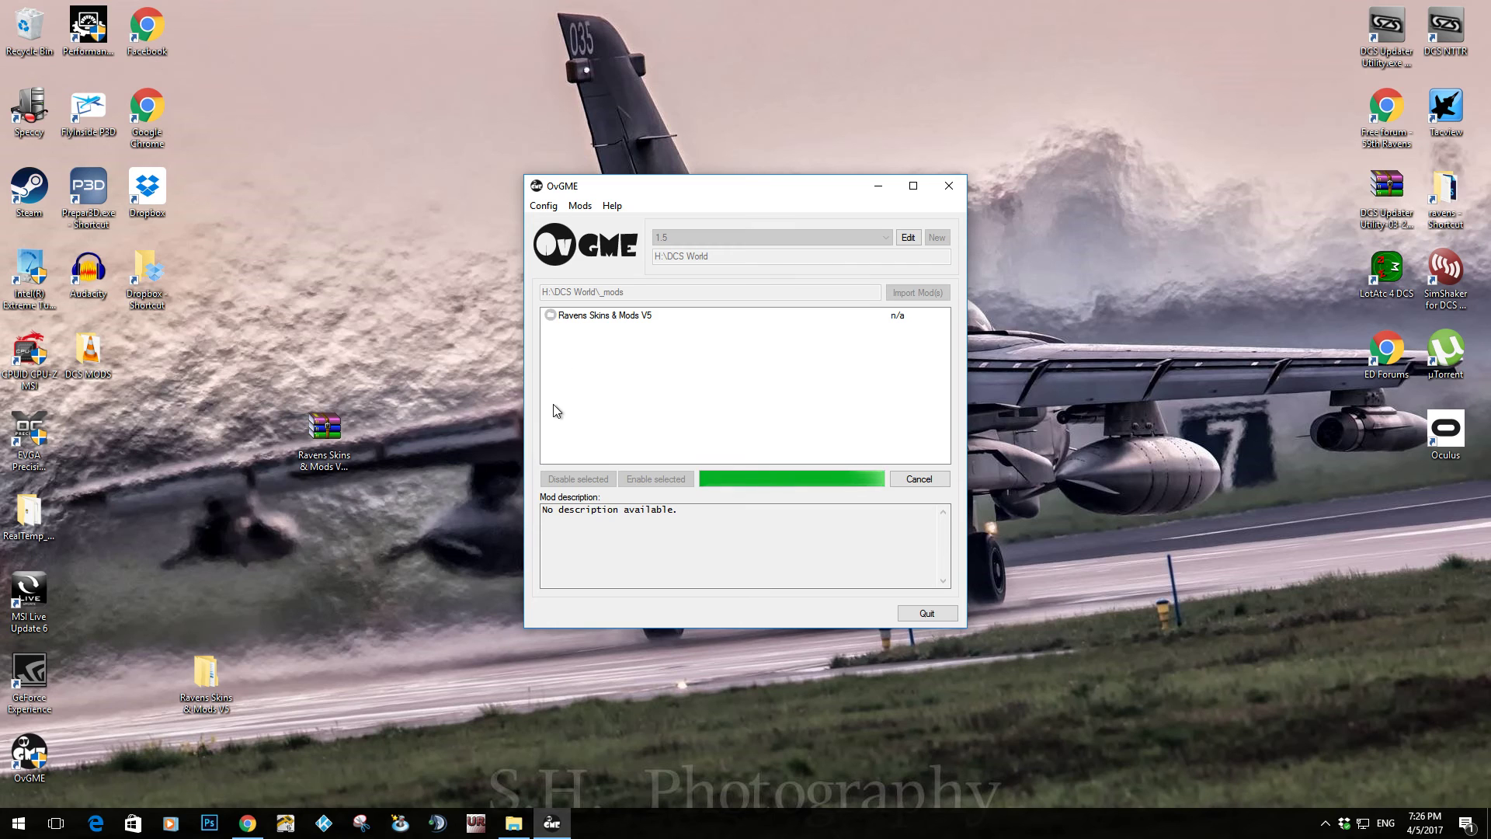
Check the A-10C liveries folder again, go back up to the DCS World folder, and close the folder window and OvGME.
left_click(514, 824)
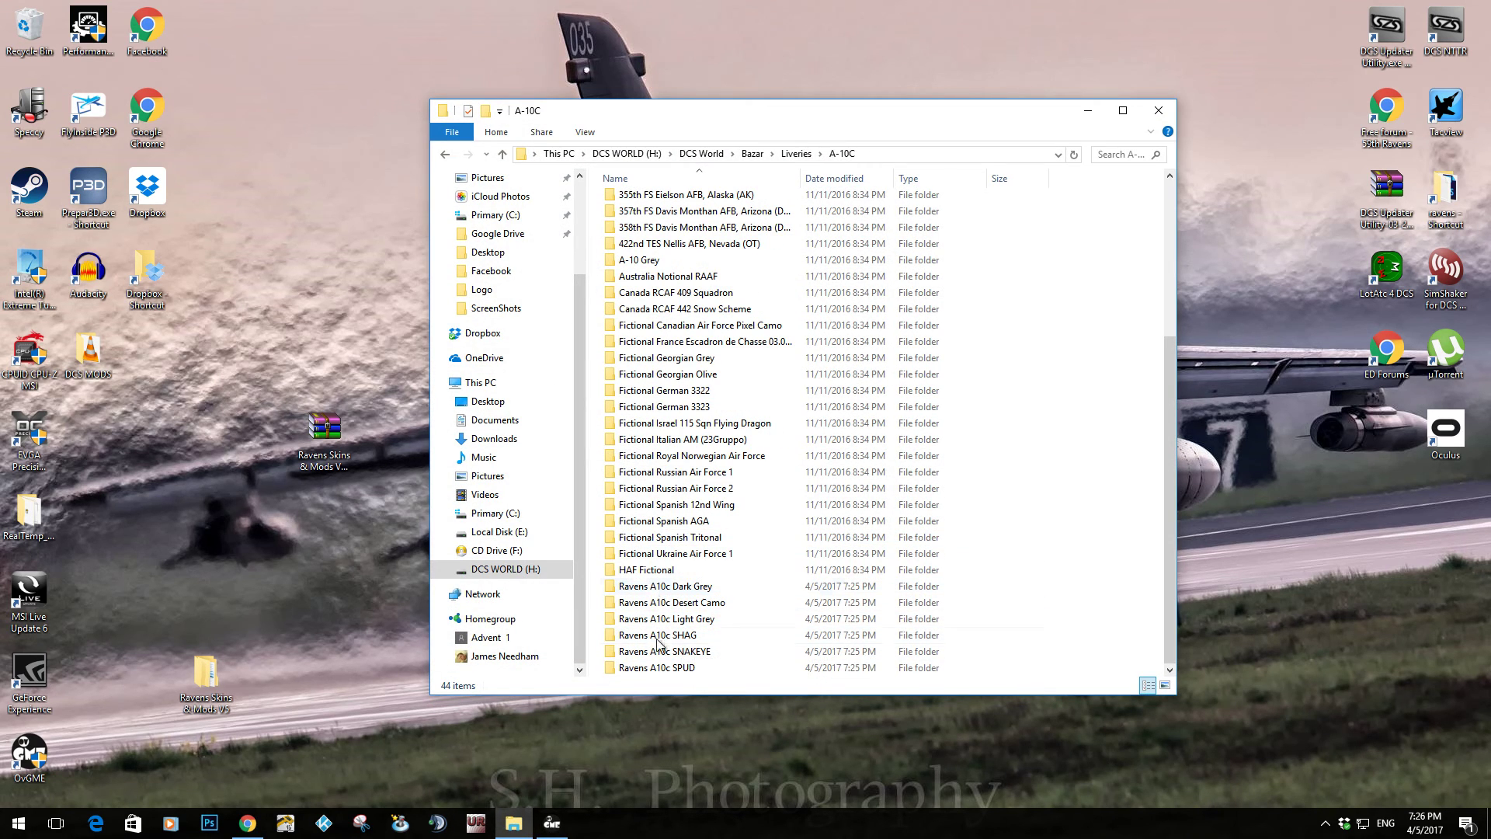
left_click(445, 154)
left_click(444, 158)
left_click(445, 156)
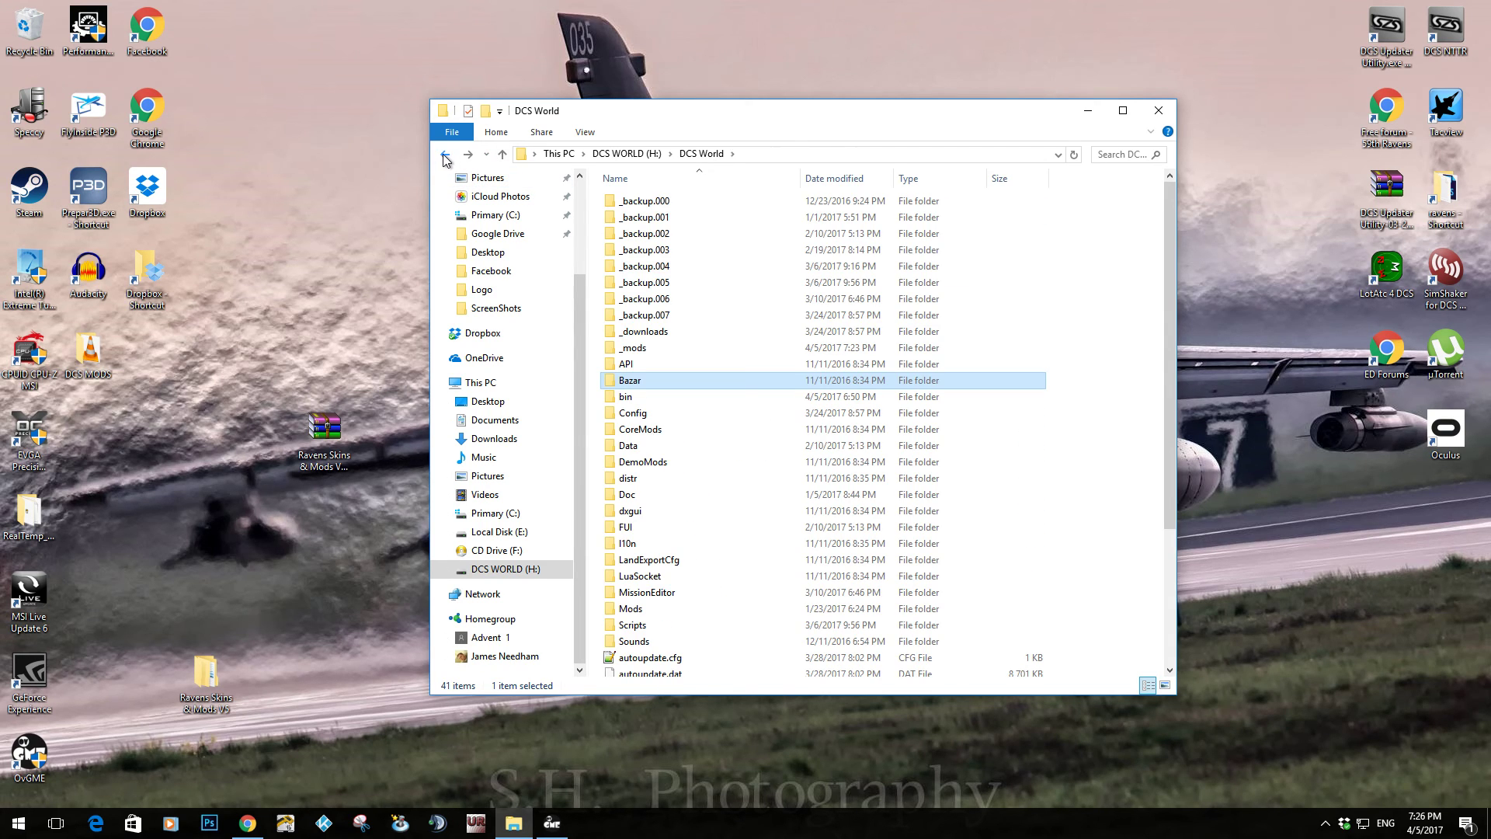
left_click(1159, 110)
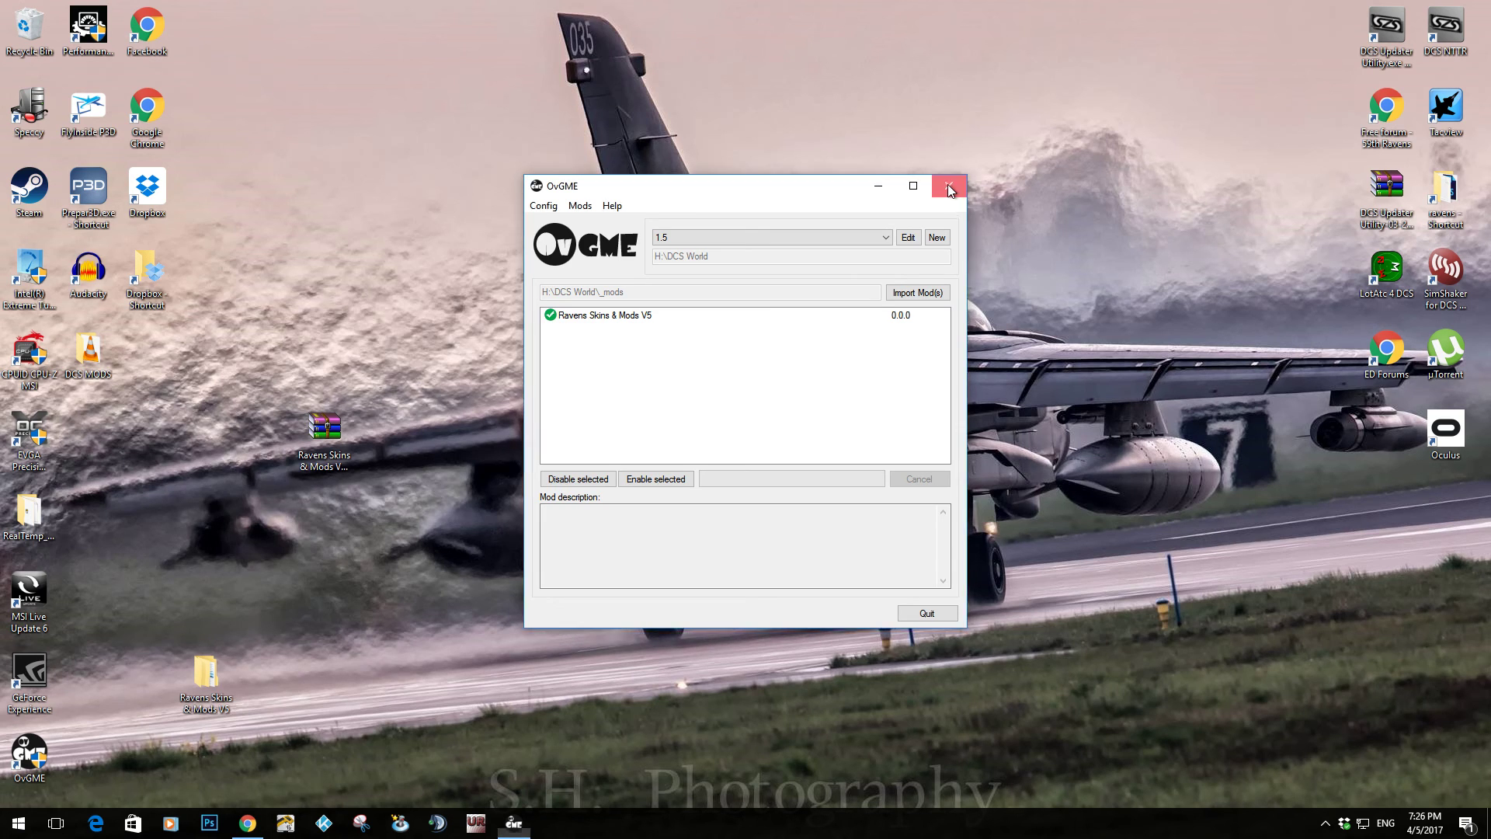
left_click(950, 188)
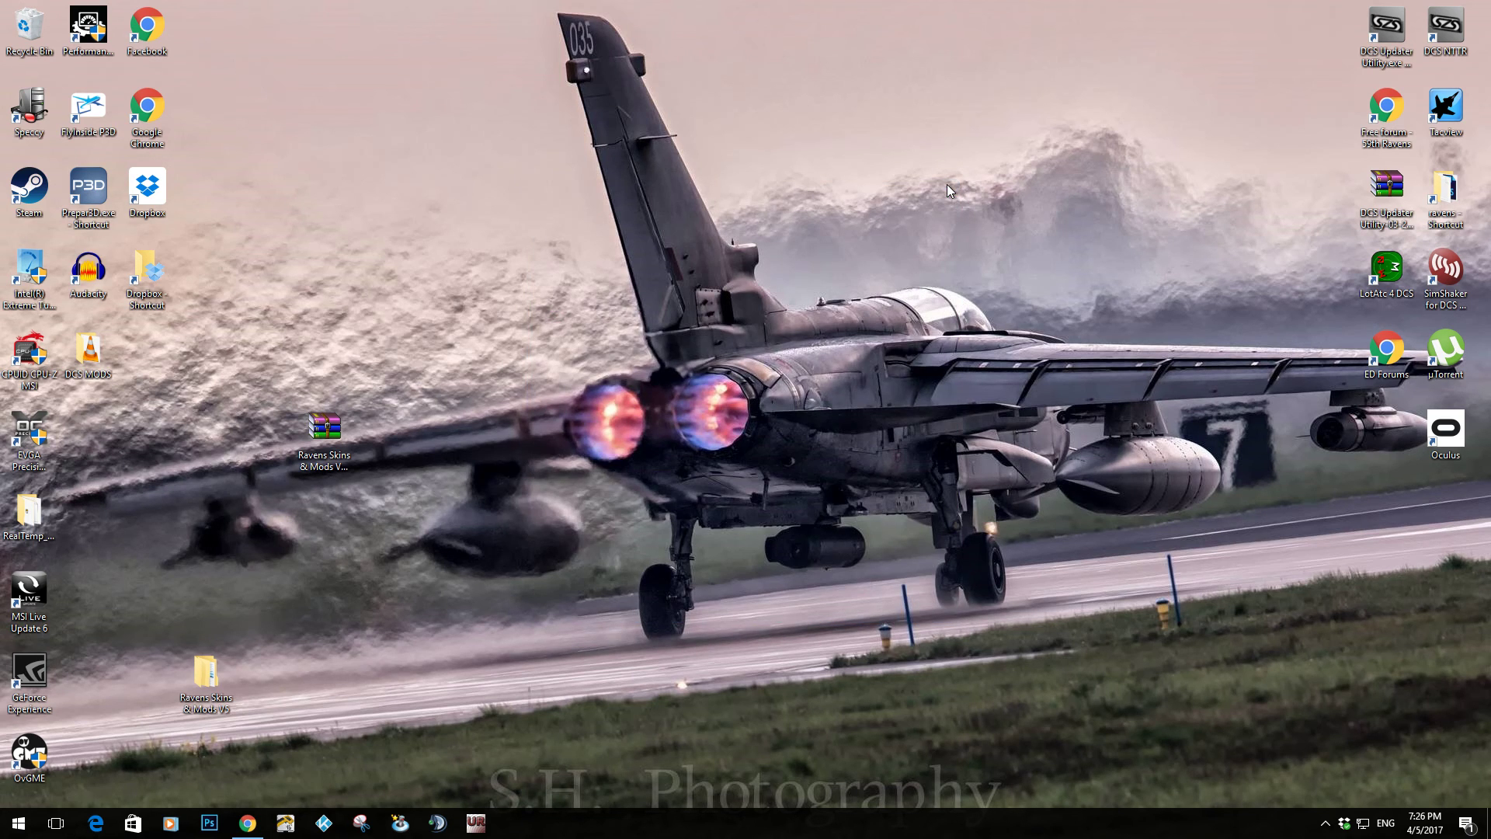